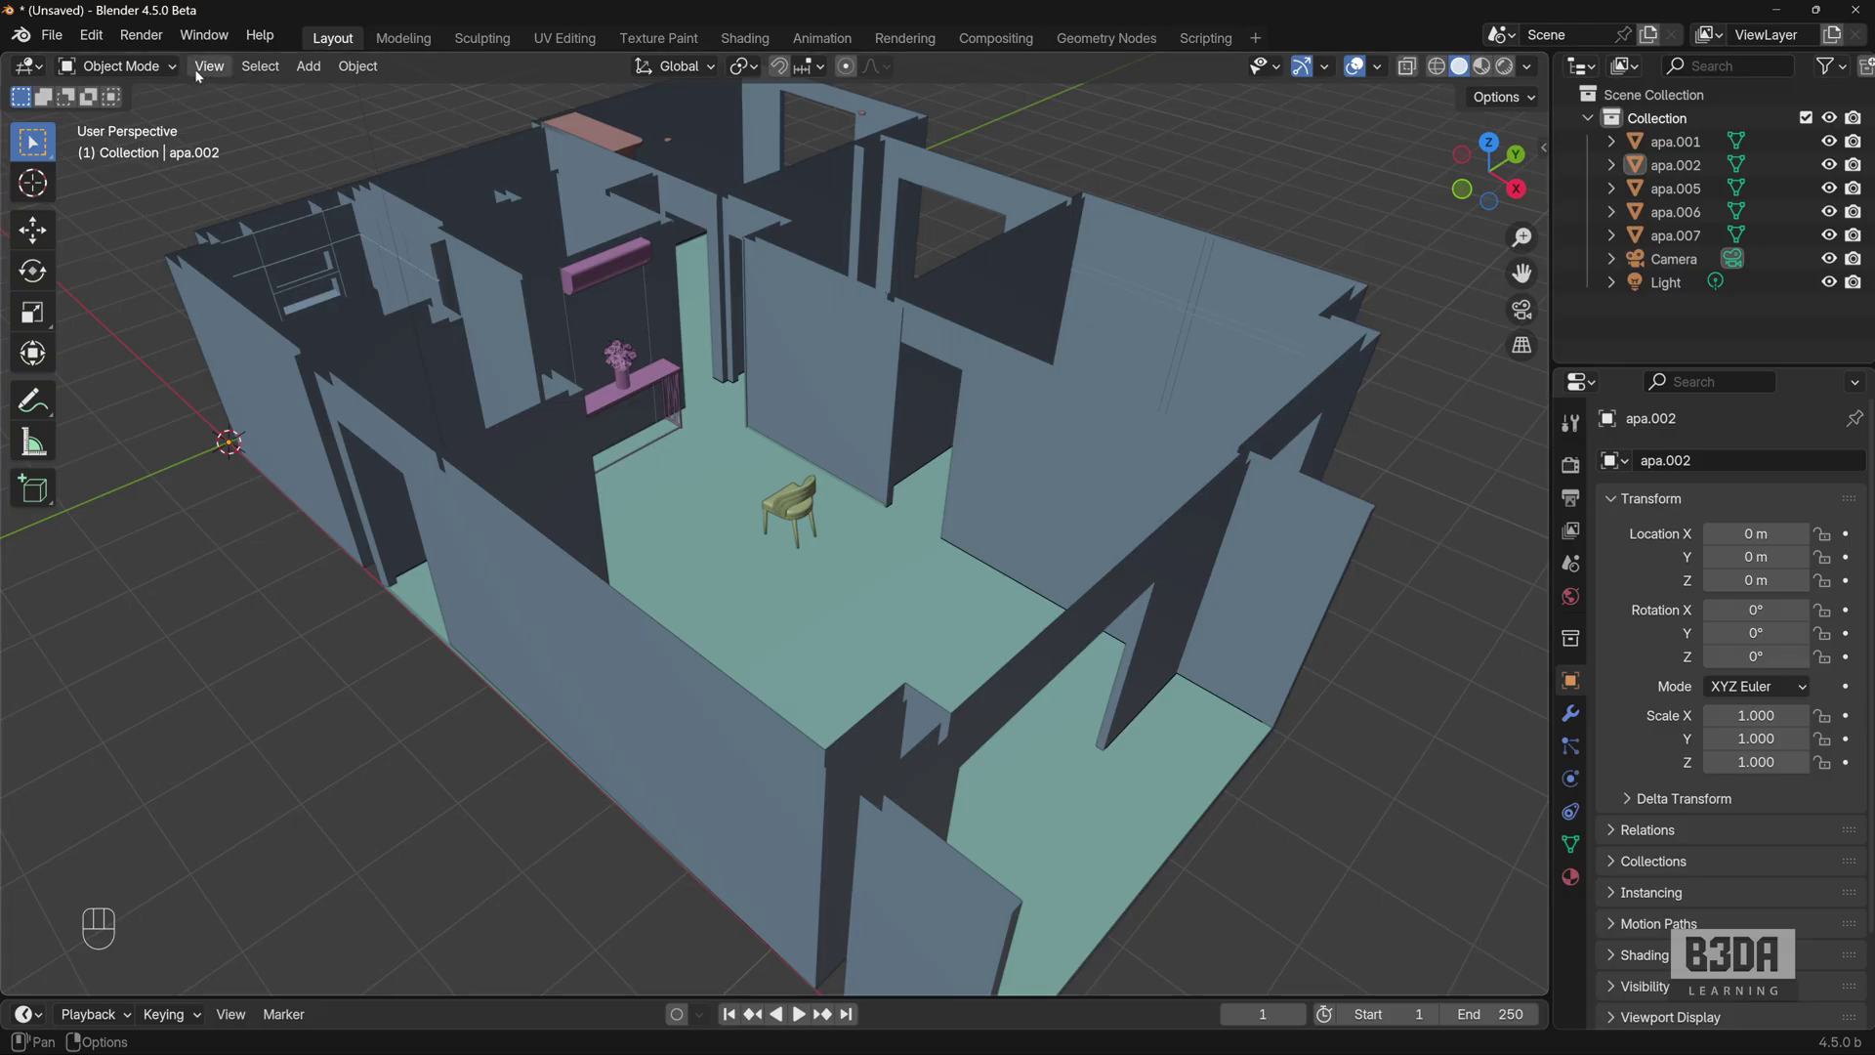
Orbit the apartment, then toggle between orthographic and perspective projection twice, ending in perspective.
middle_click_drag(803, 433, 840, 449)
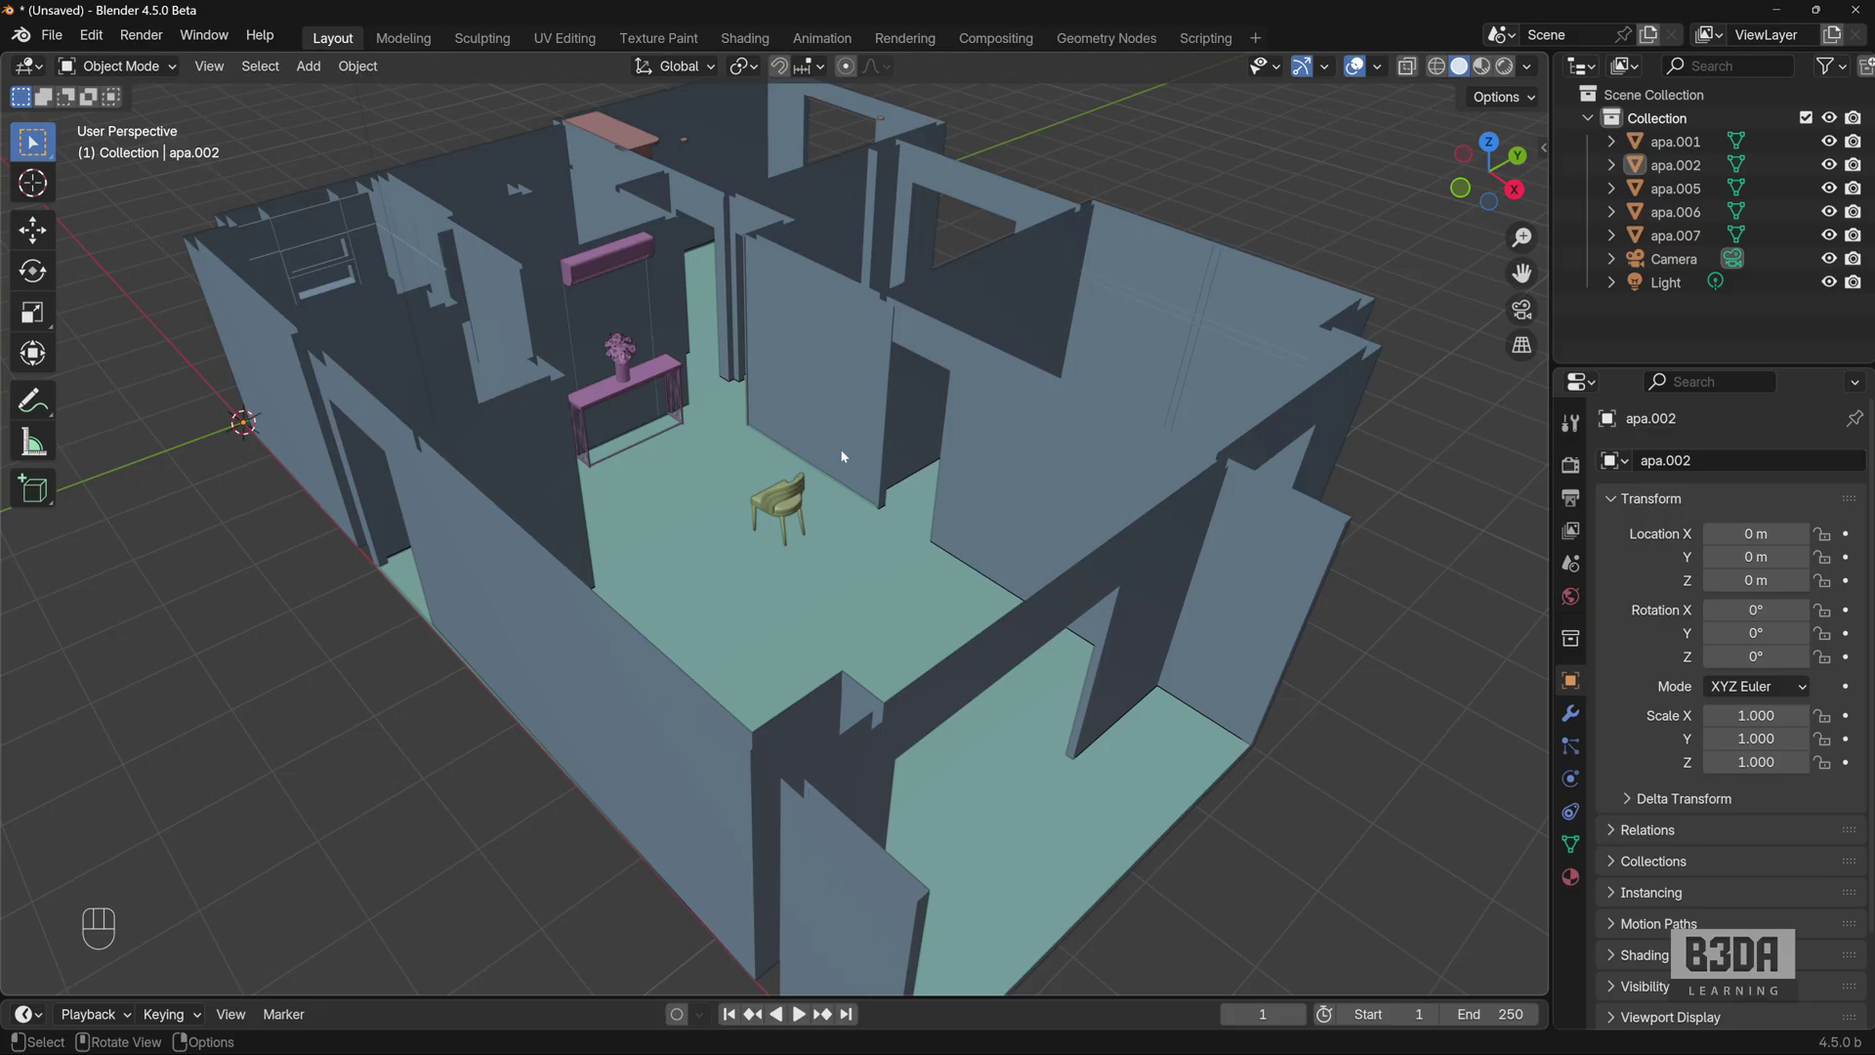
mouse_move(1023, 462)
middle_mouse_down()
mouse_move(847, 445)
mouse_move(763, 467)
mouse_move(754, 444)
mouse_move(916, 420)
mouse_move(1013, 454)
mouse_move(1029, 483)
middle_mouse_up()
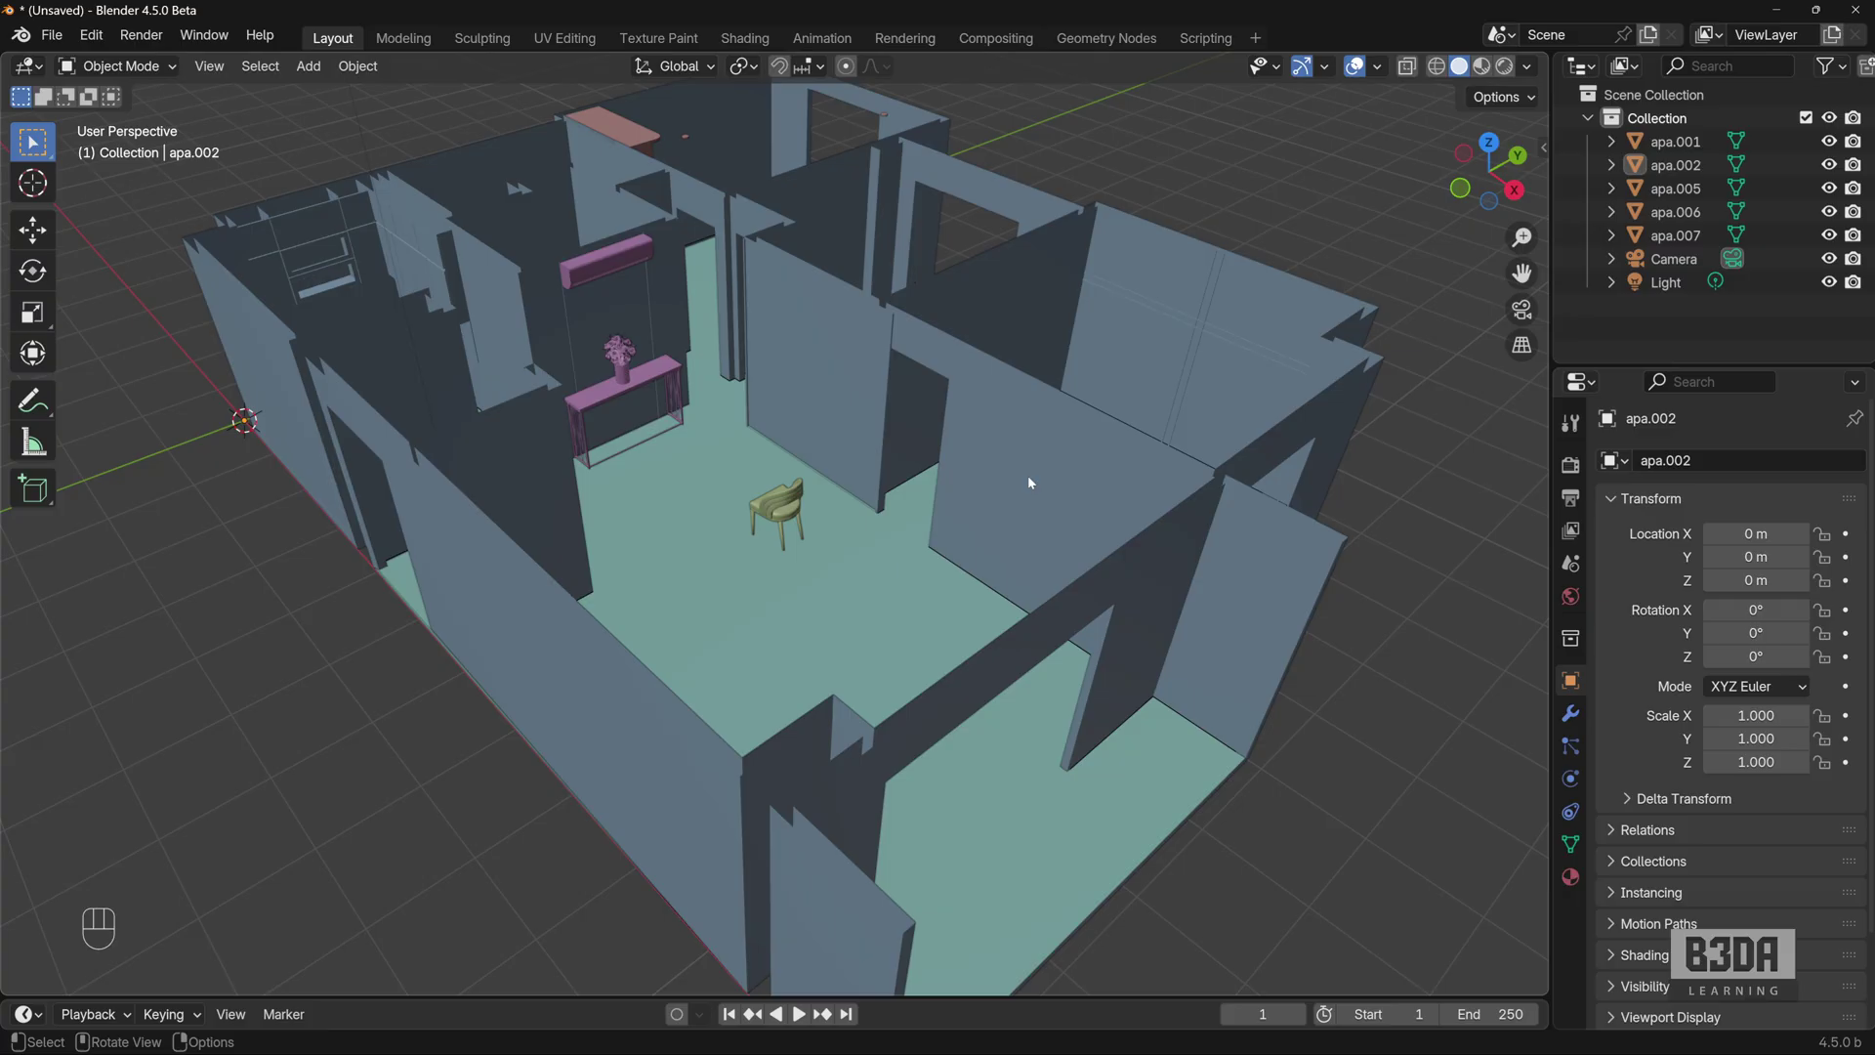
left_click(209, 66)
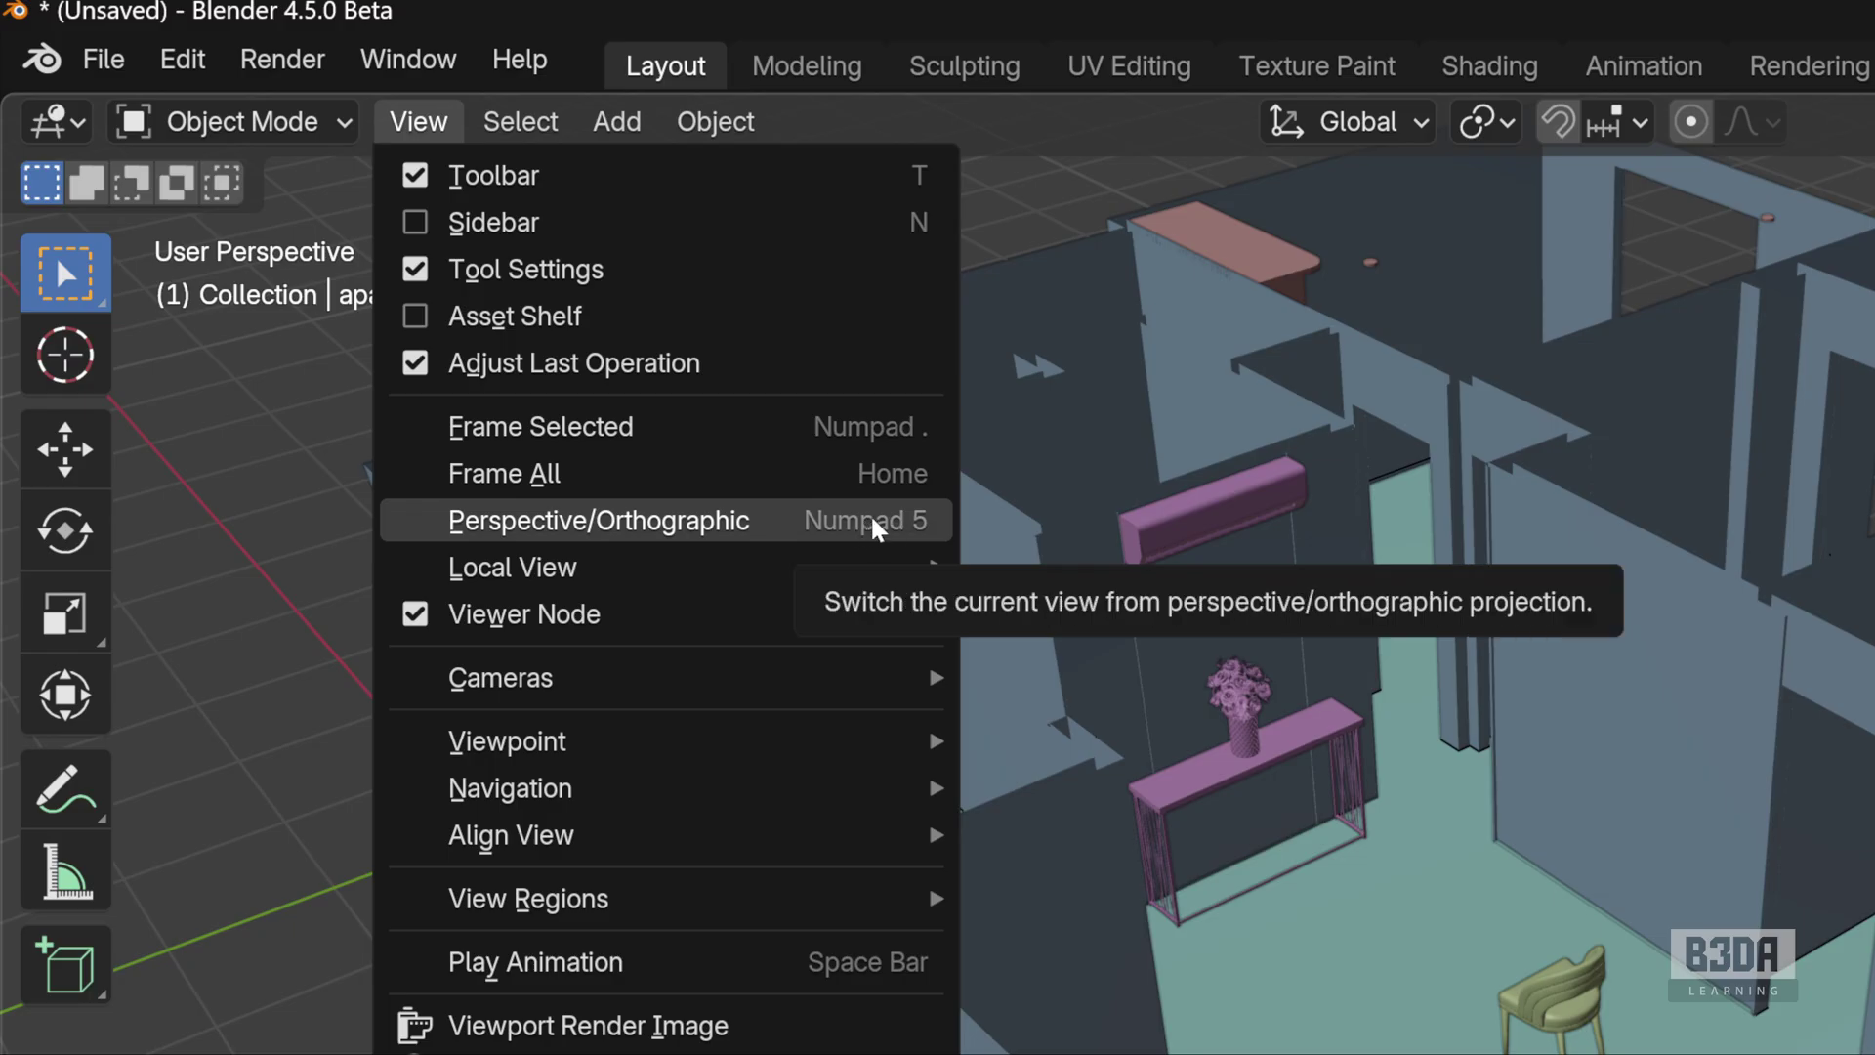
left_click(670, 523)
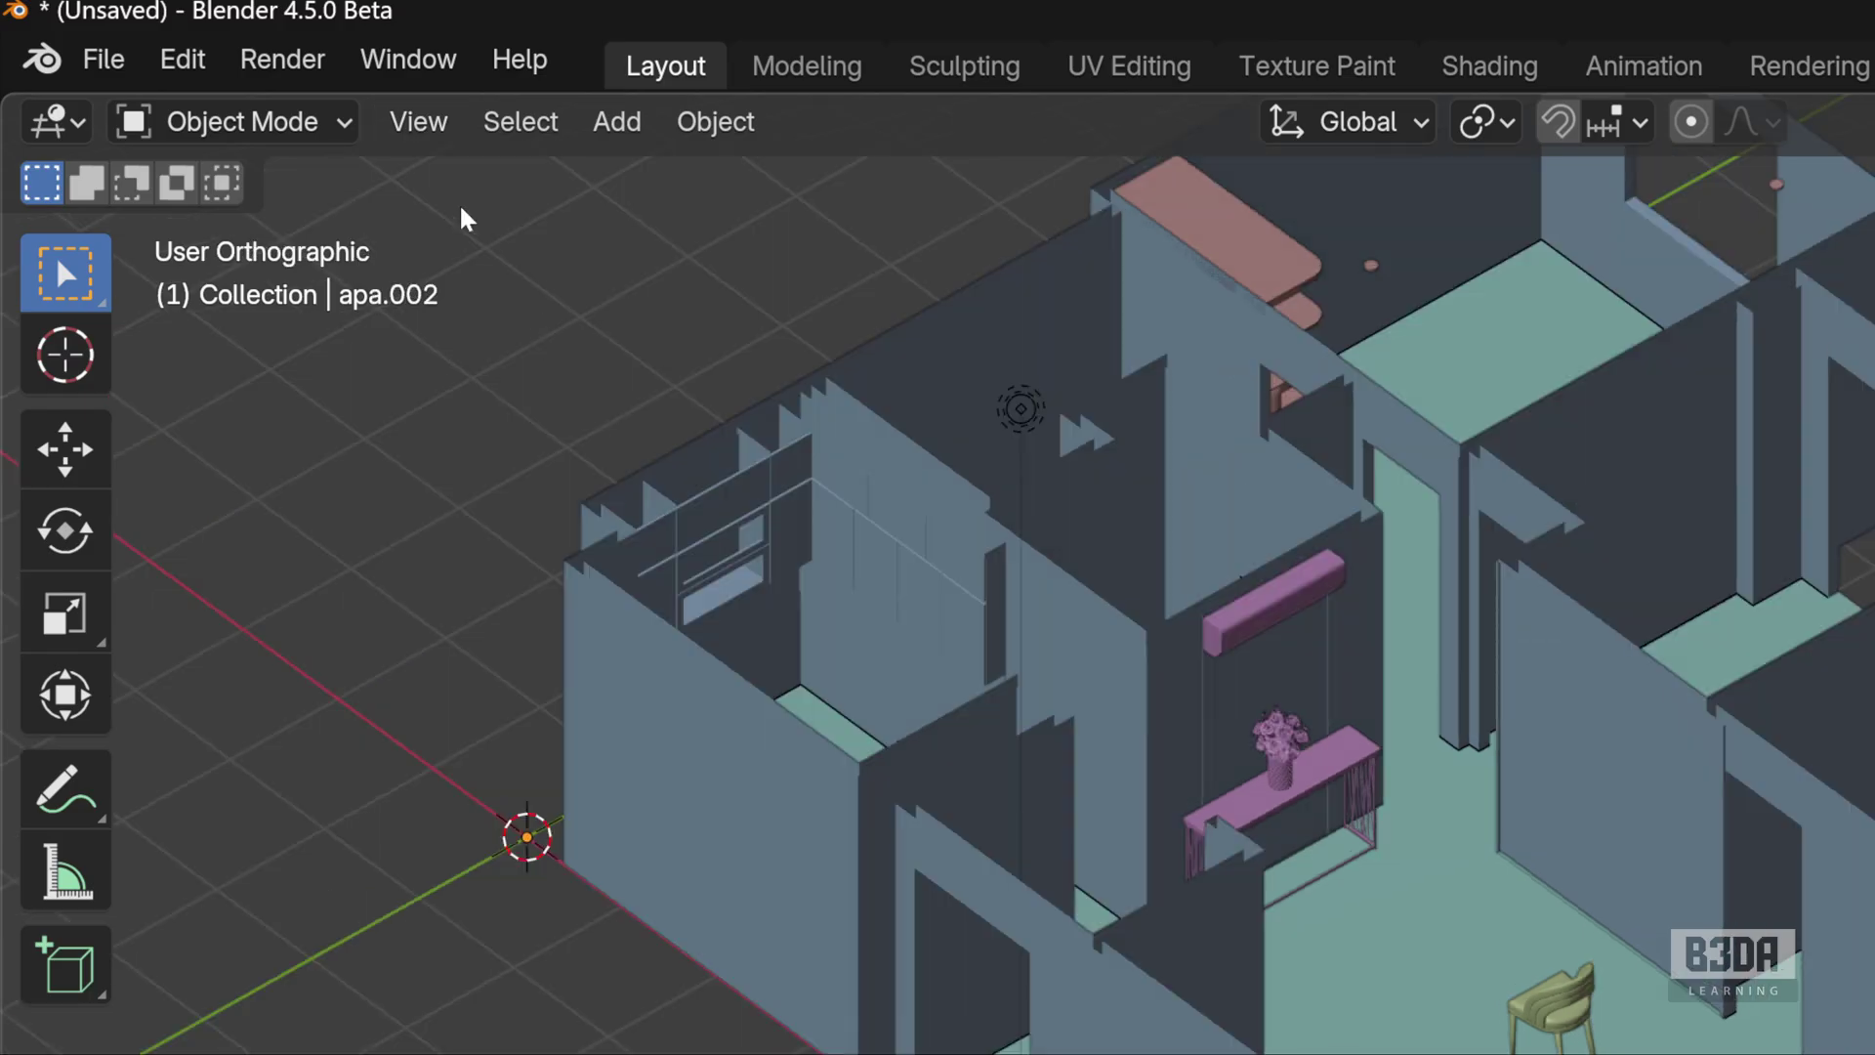
left_click(420, 121)
left_click(712, 524)
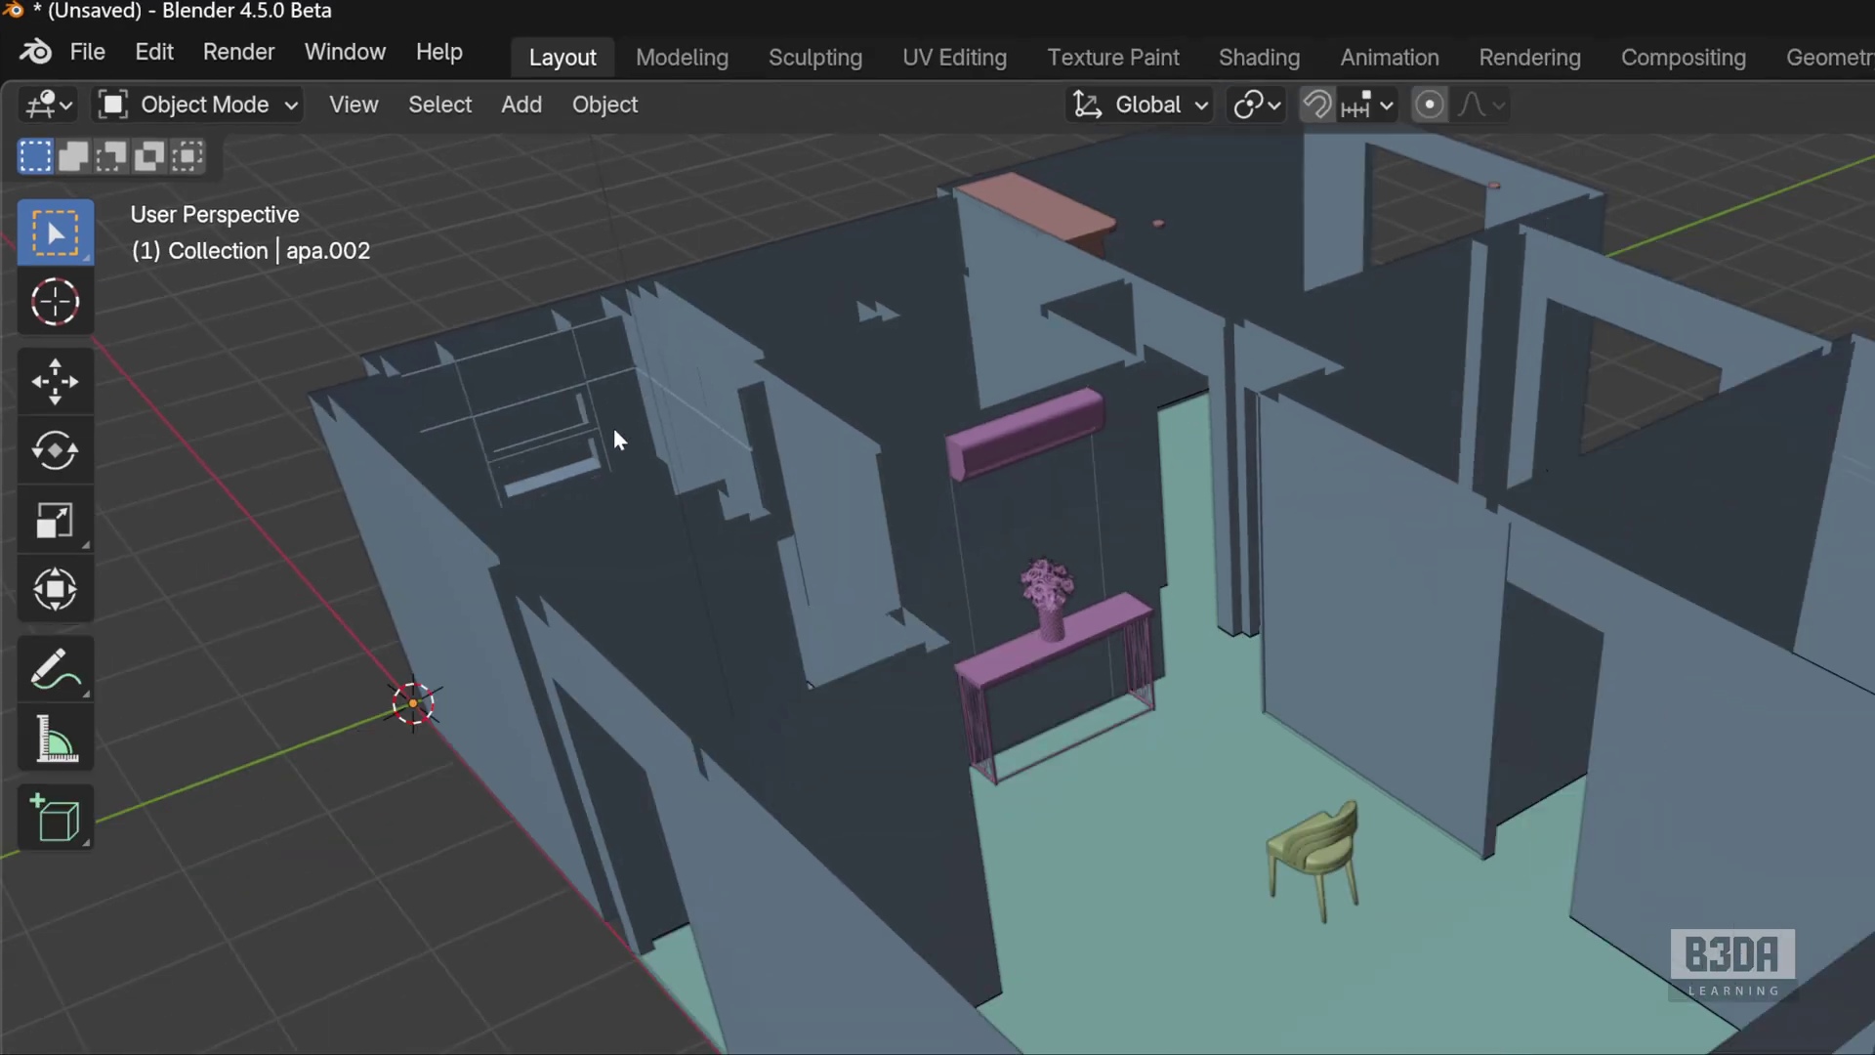
key("ctrl+alt+o")
left_click(418, 121)
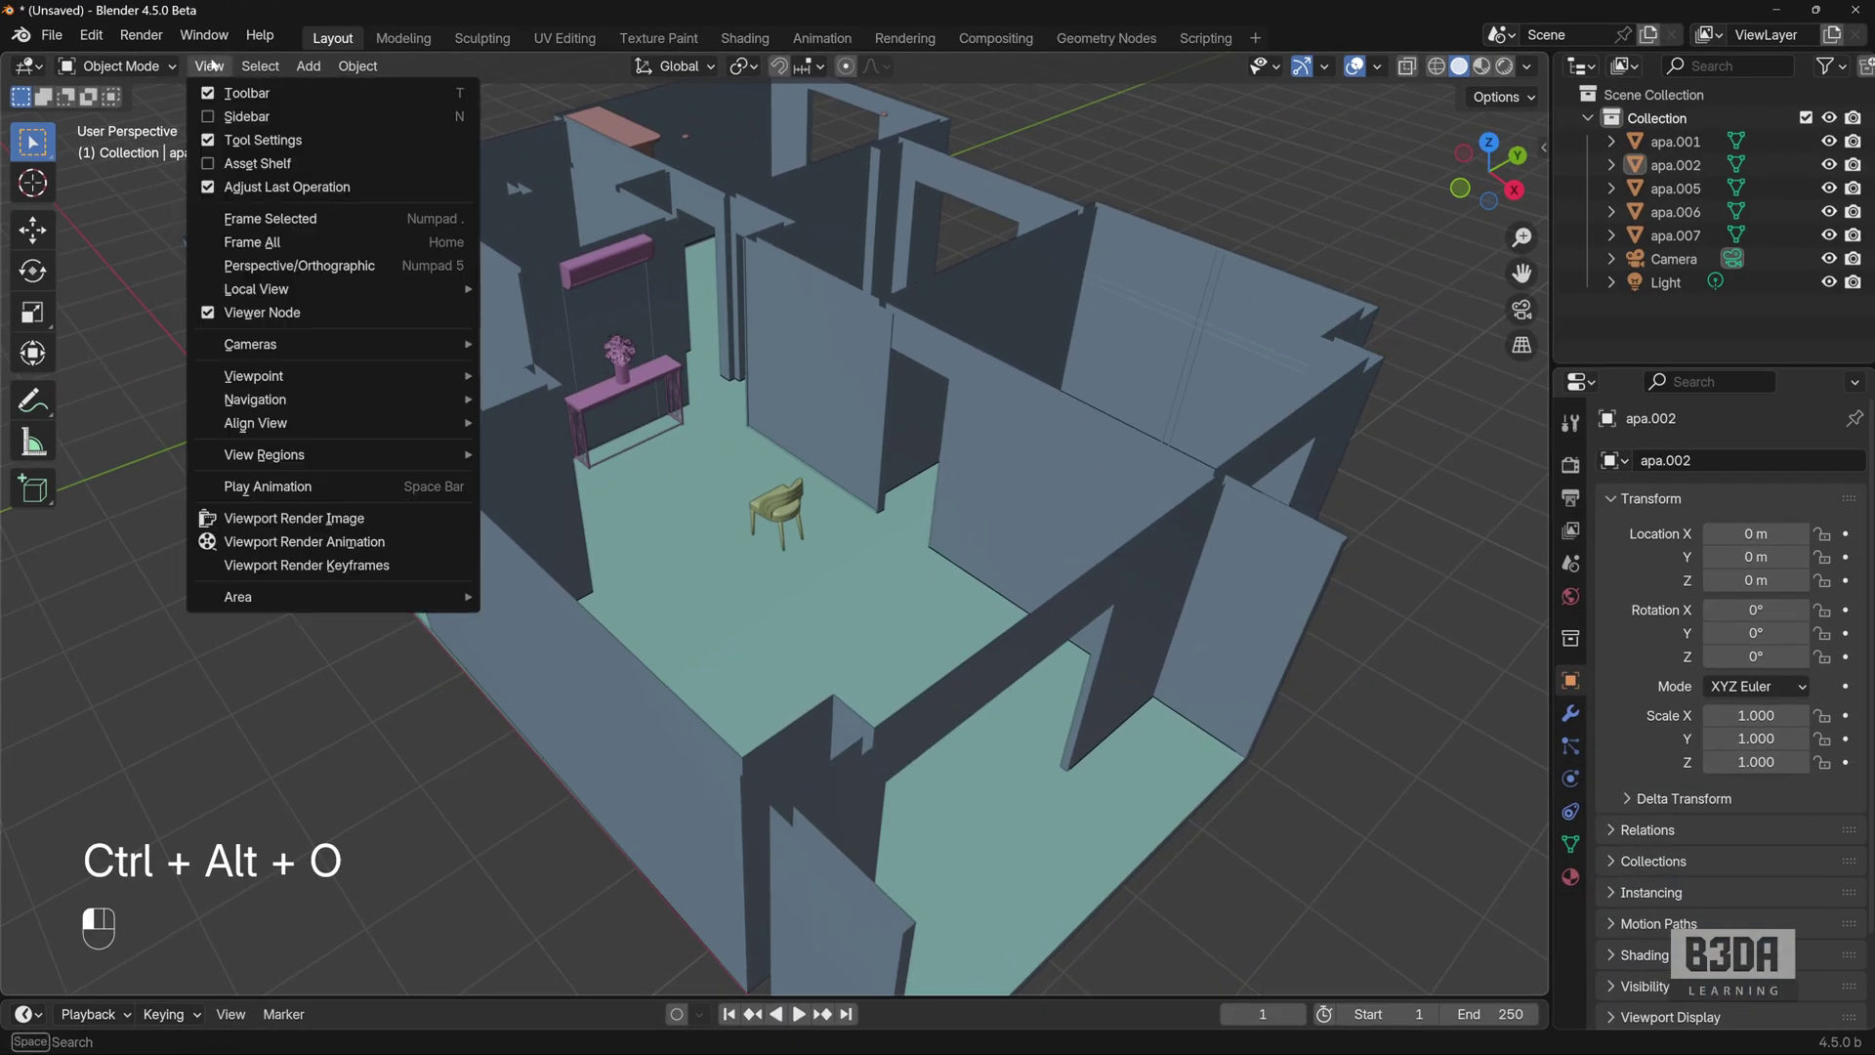
left_click(330, 265)
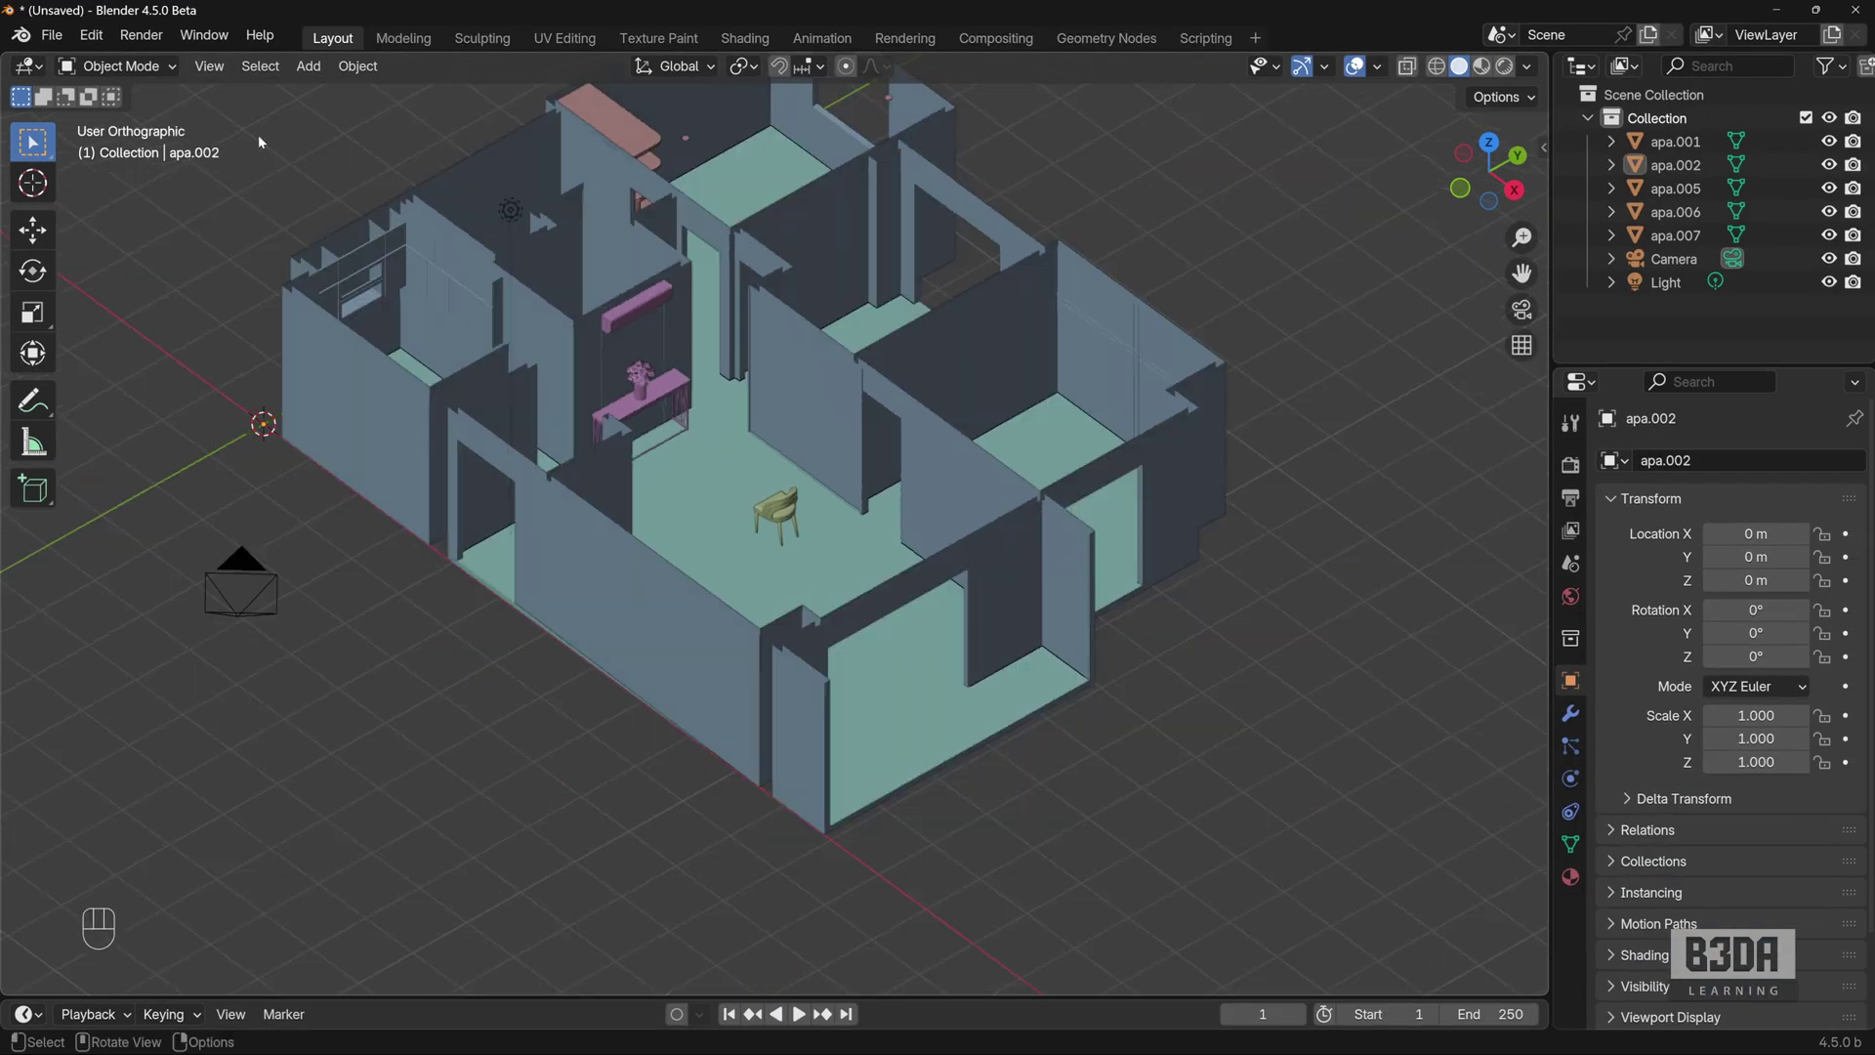
left_click(209, 66)
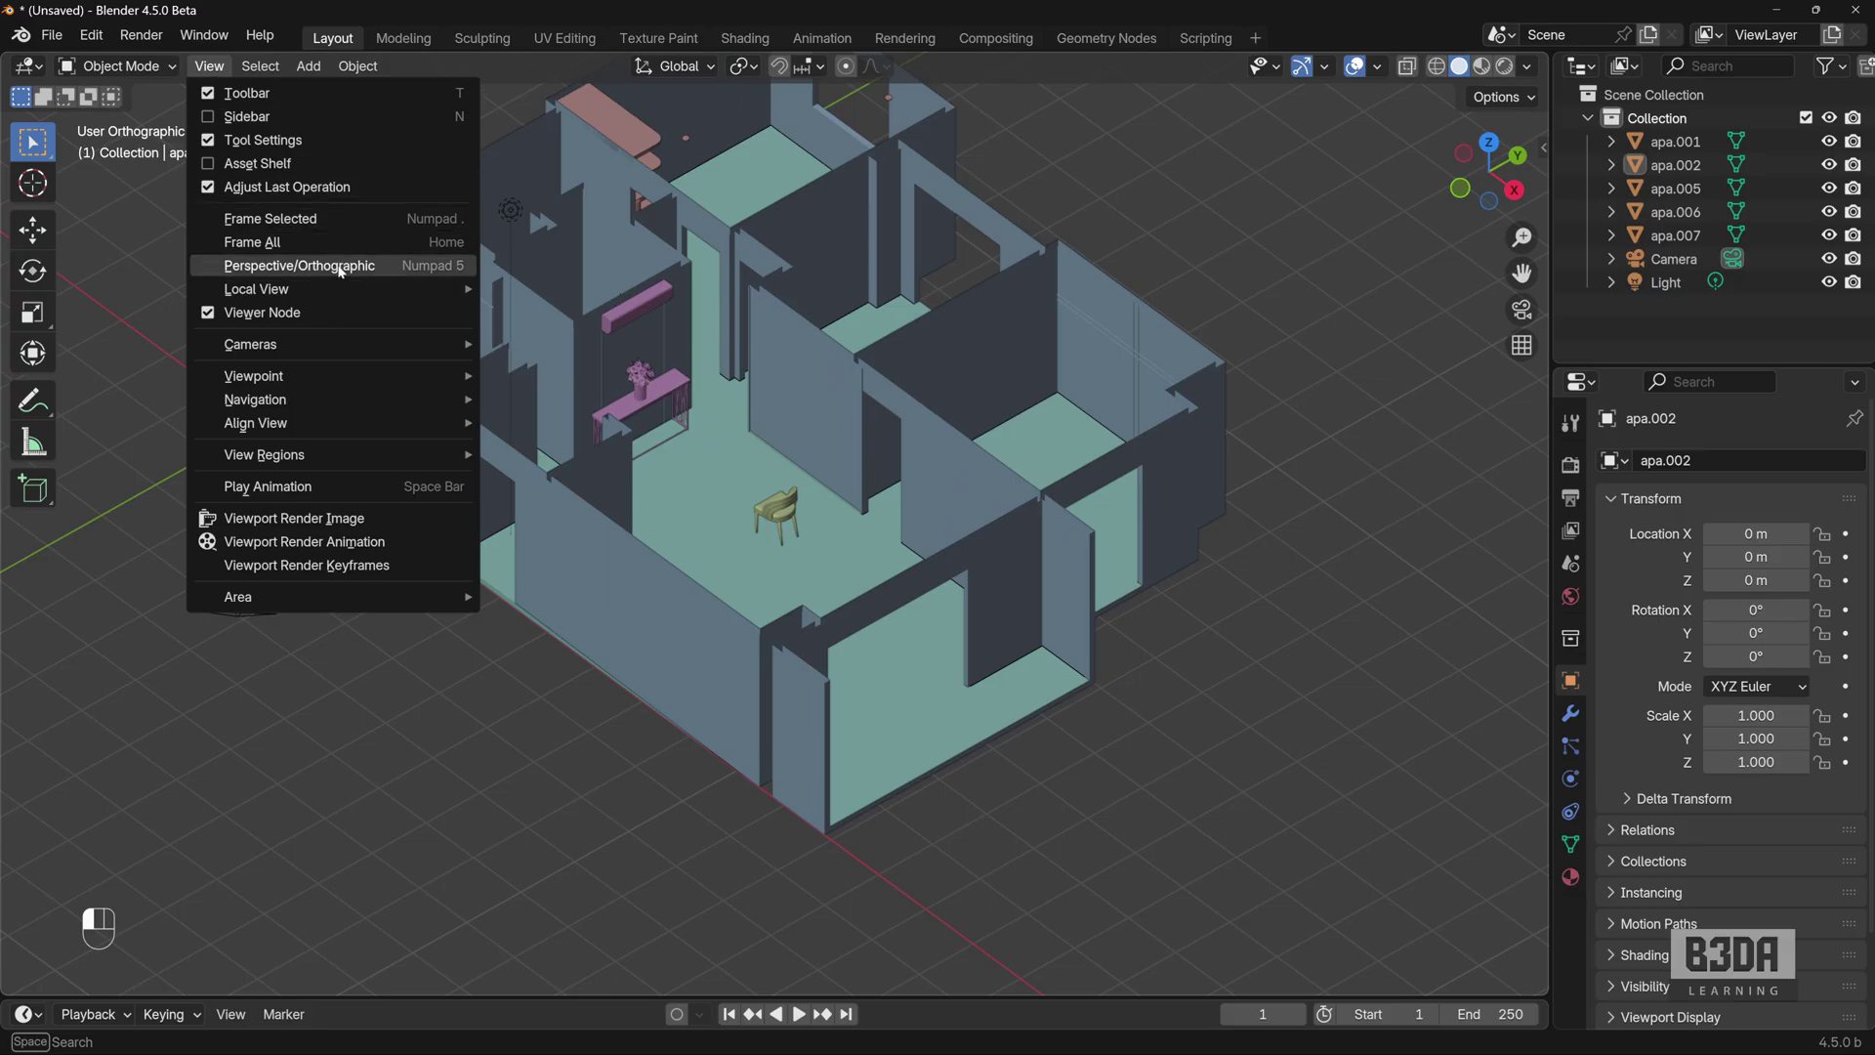
left_click(340, 271)
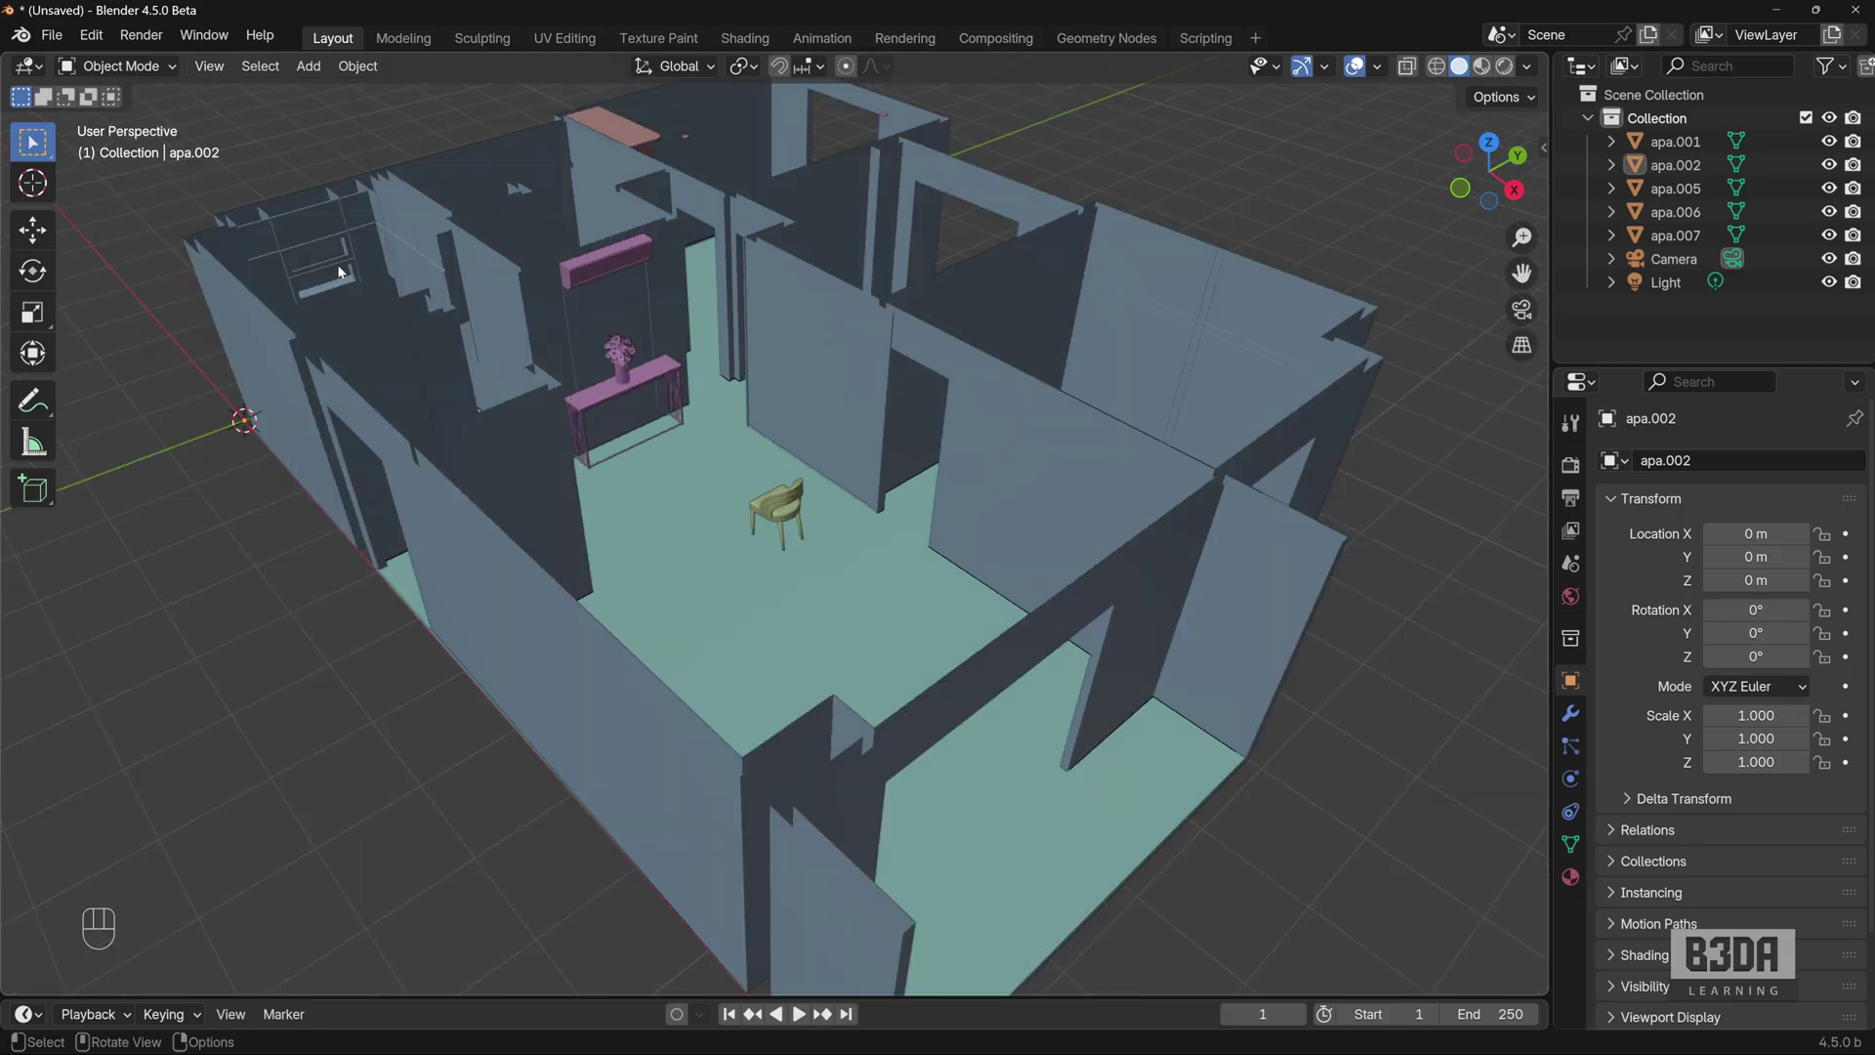
Center the 3D cursor and frame all objects from the View > Align View submenu.
left_click(215, 68)
mouse_move(370, 379)
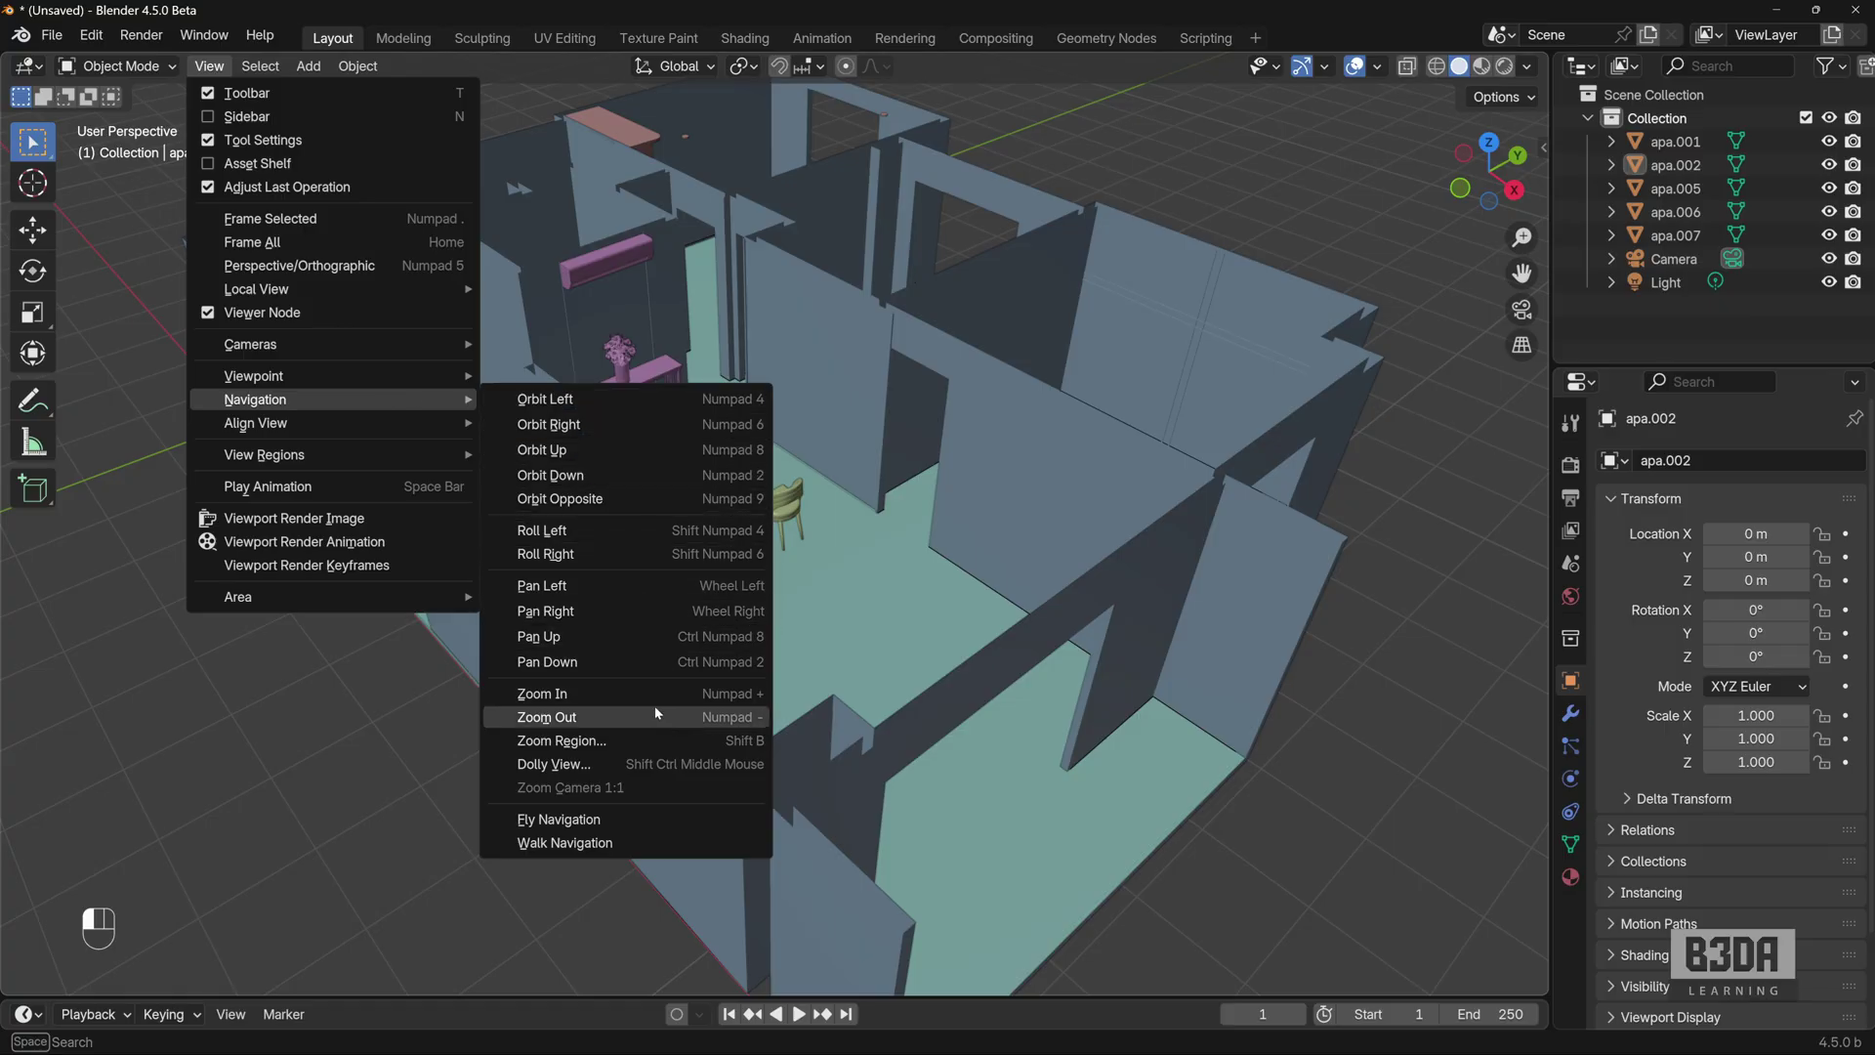
mouse_move(459, 422)
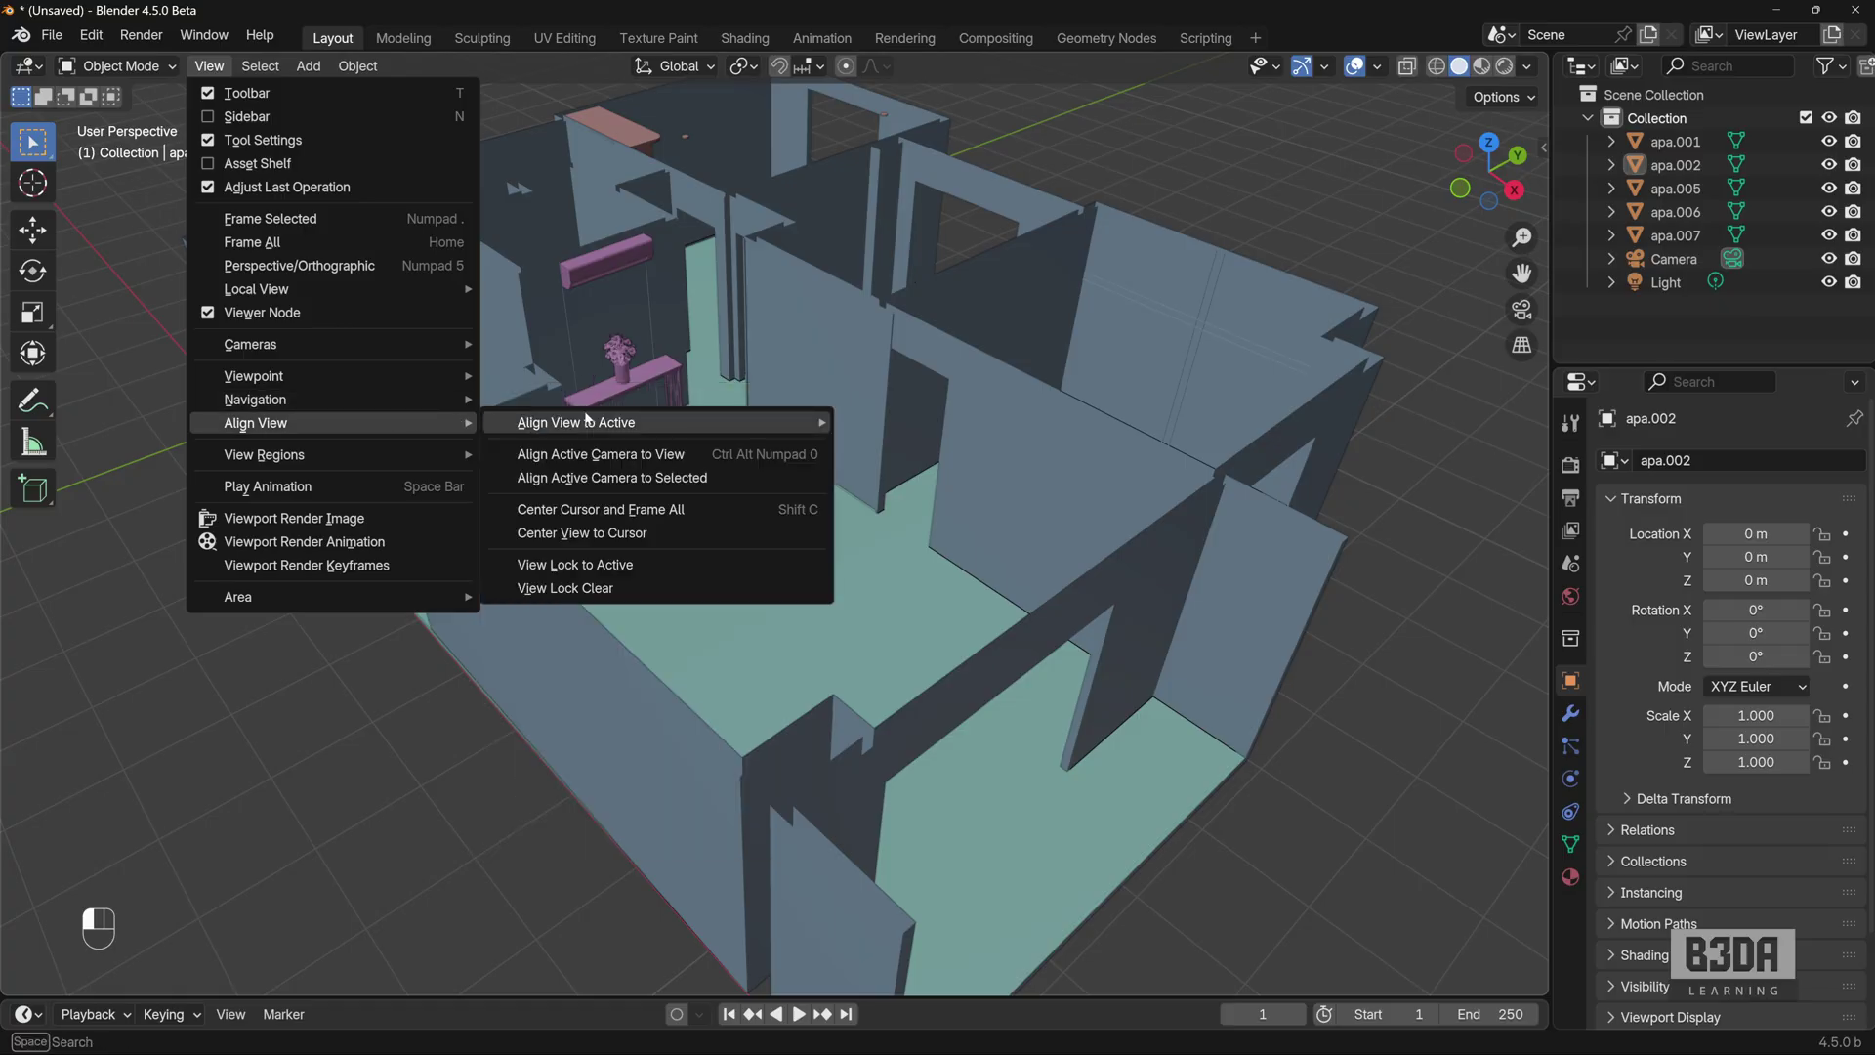
left_click(707, 520)
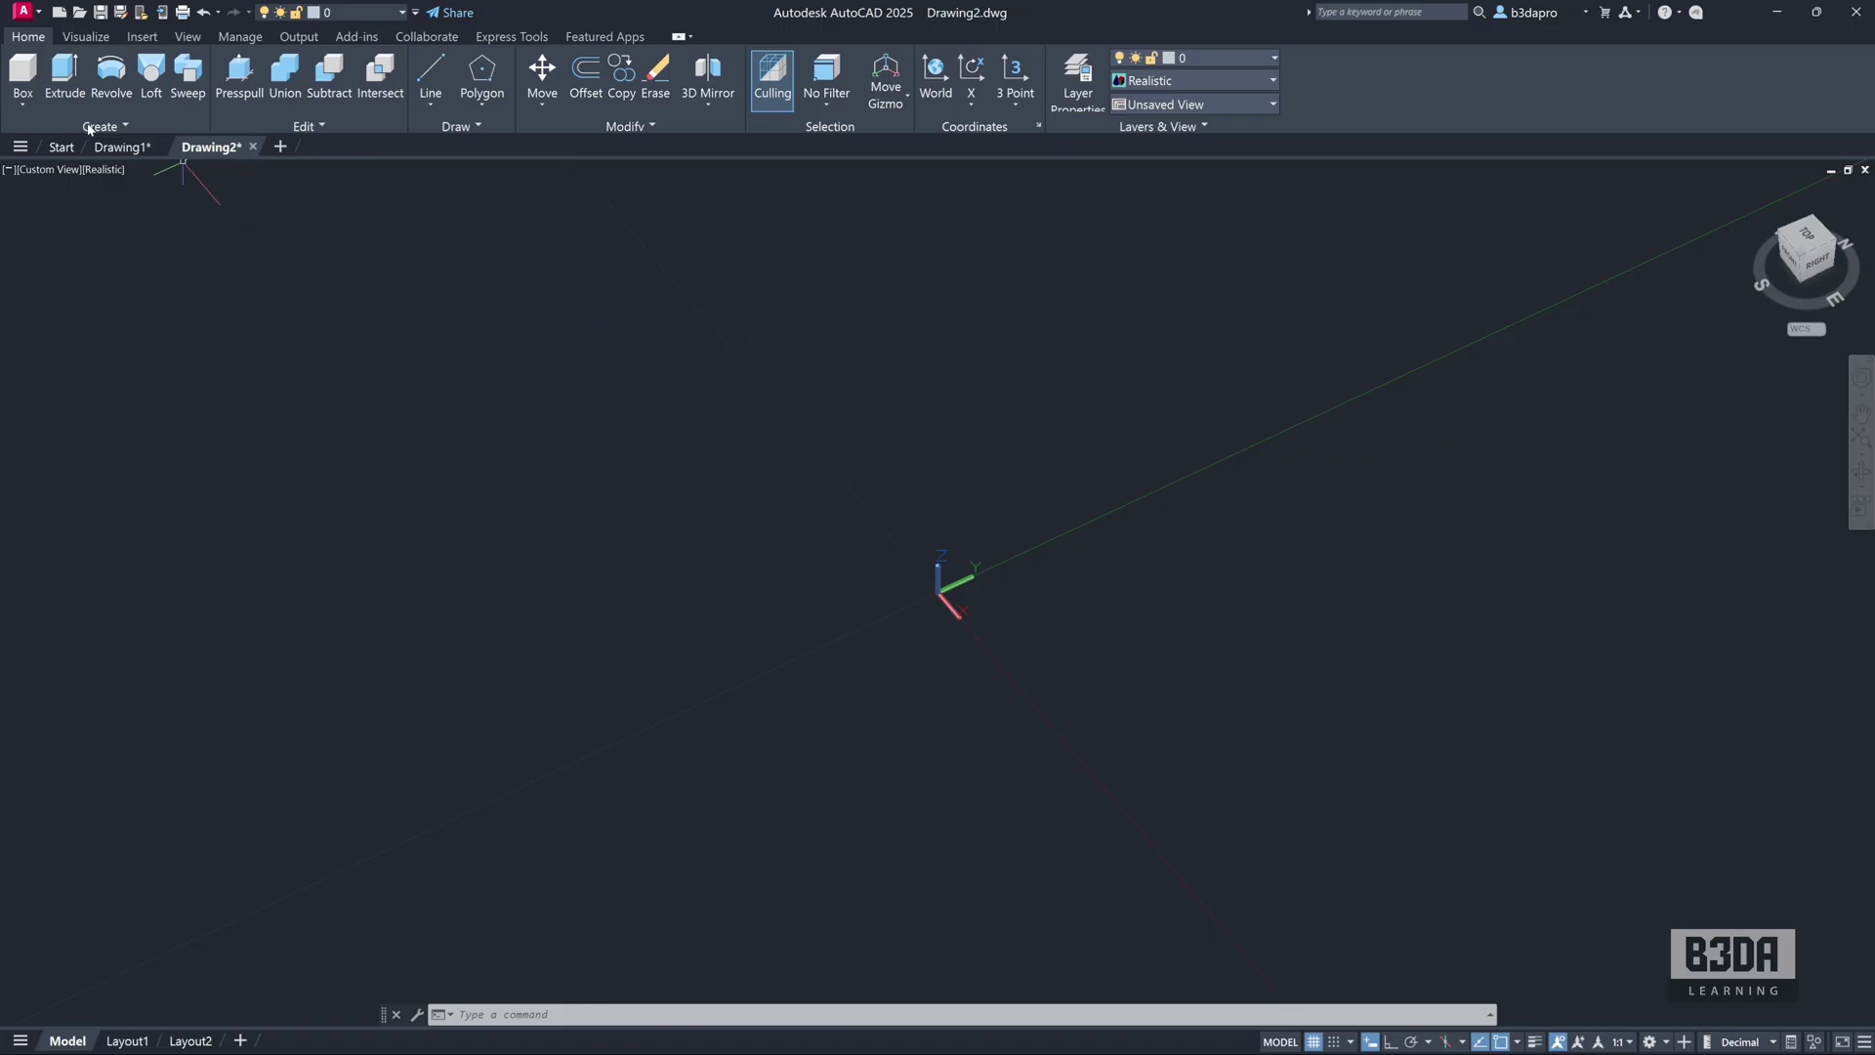
Draw a box solid at the origin with the Box tool, picking two base corners and a height.
left_click(22, 75)
left_click(976, 411)
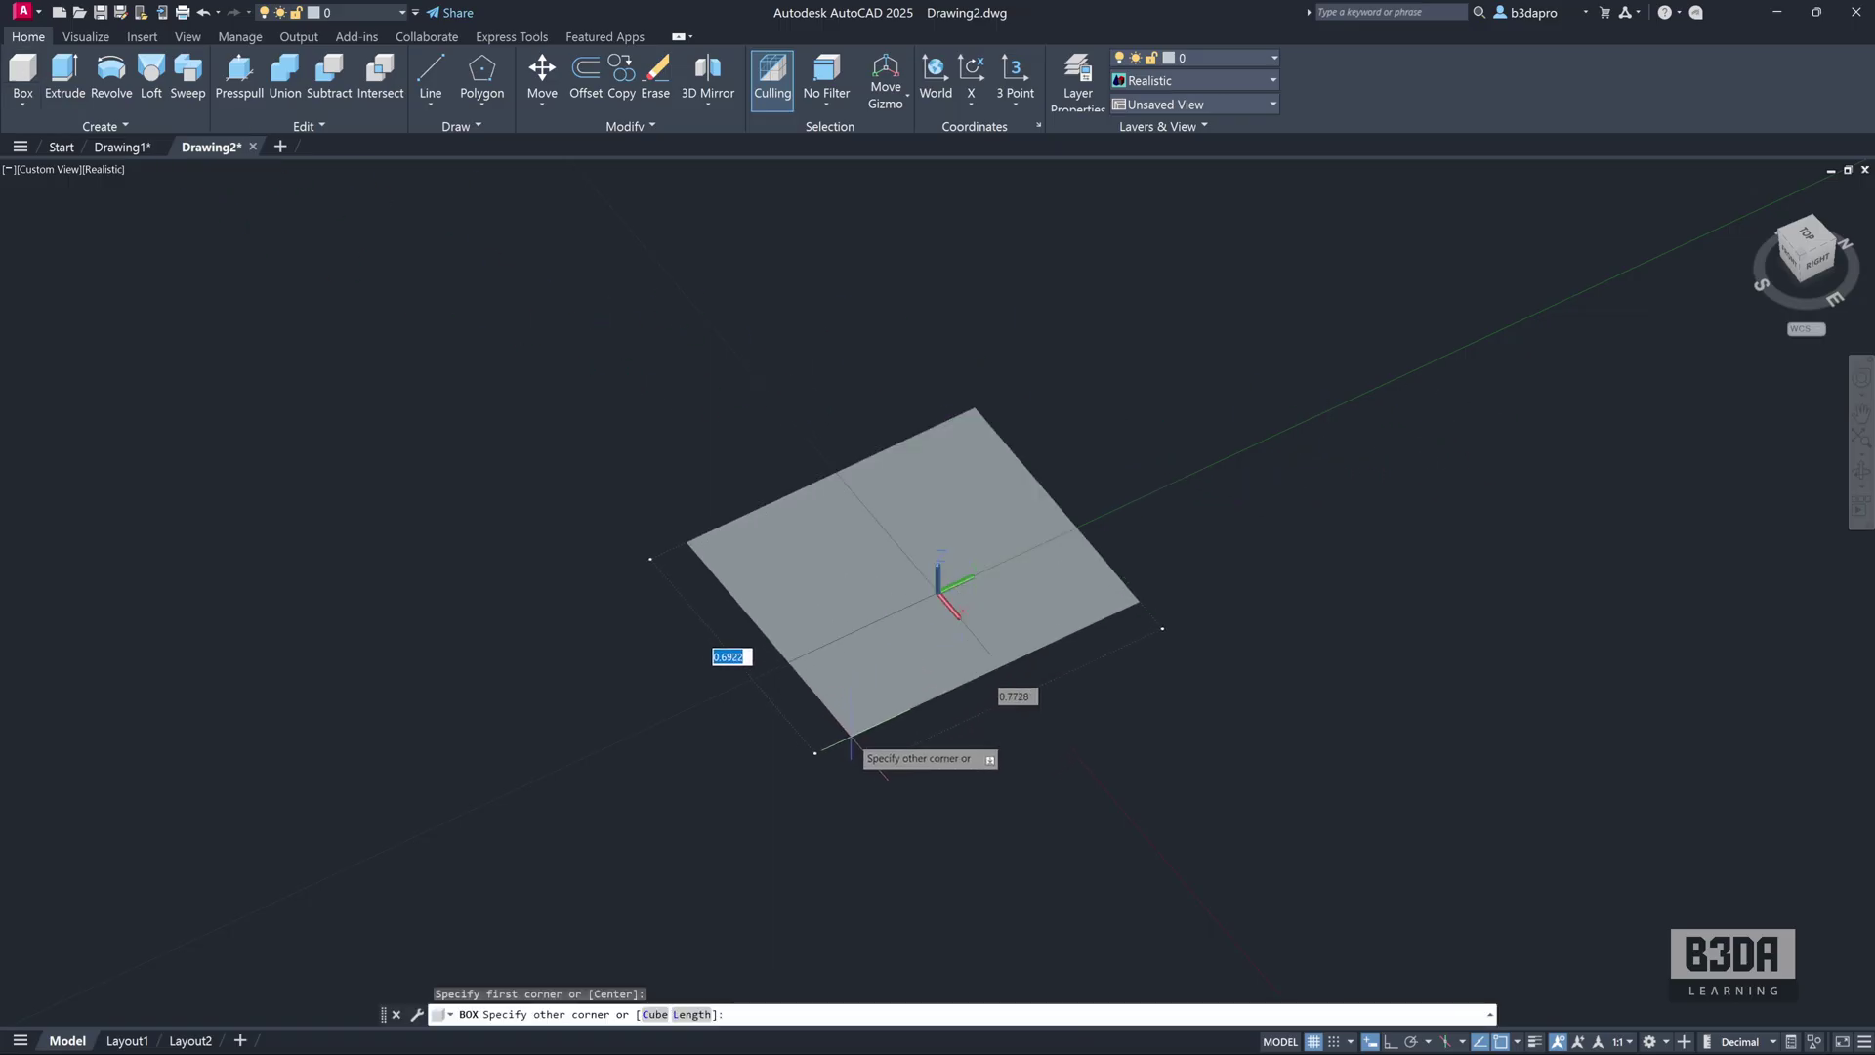
left_click(884, 766)
left_click(937, 527)
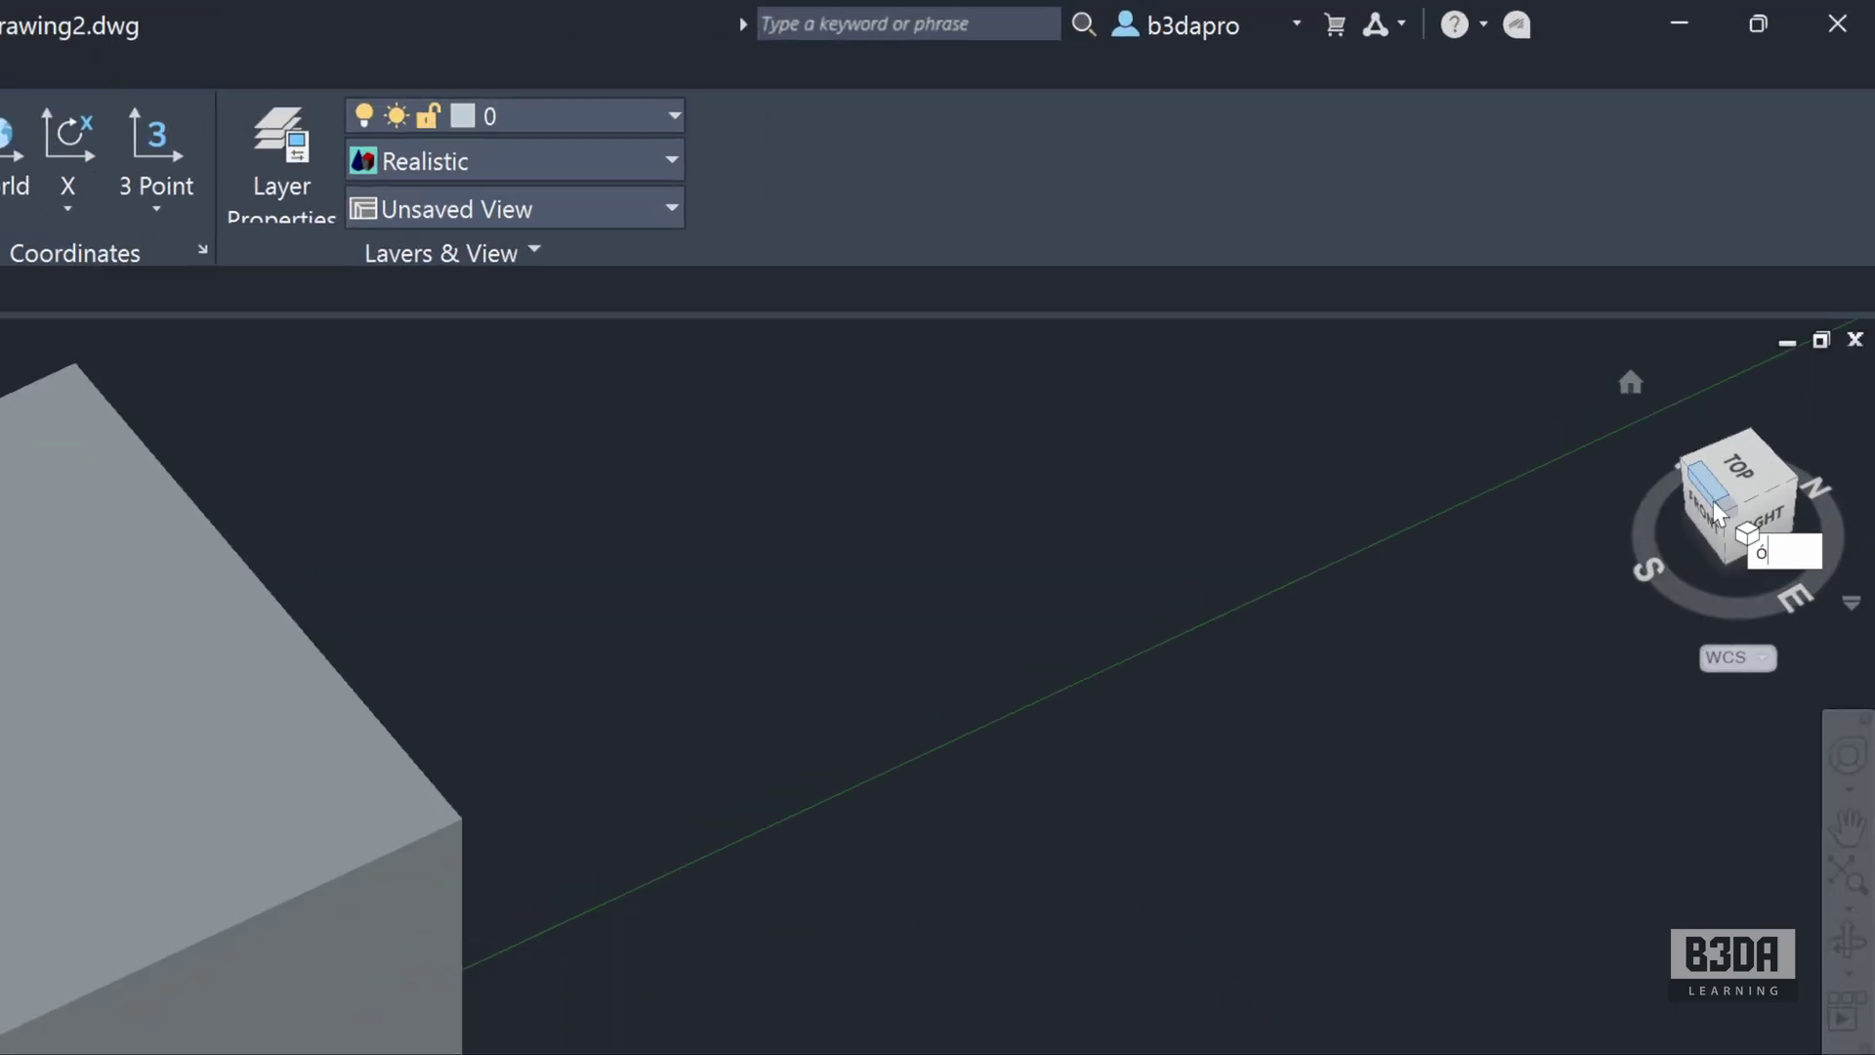
Switch to the SE isometric view using the ViewCube's front-top-right corner.
left_click(1726, 509)
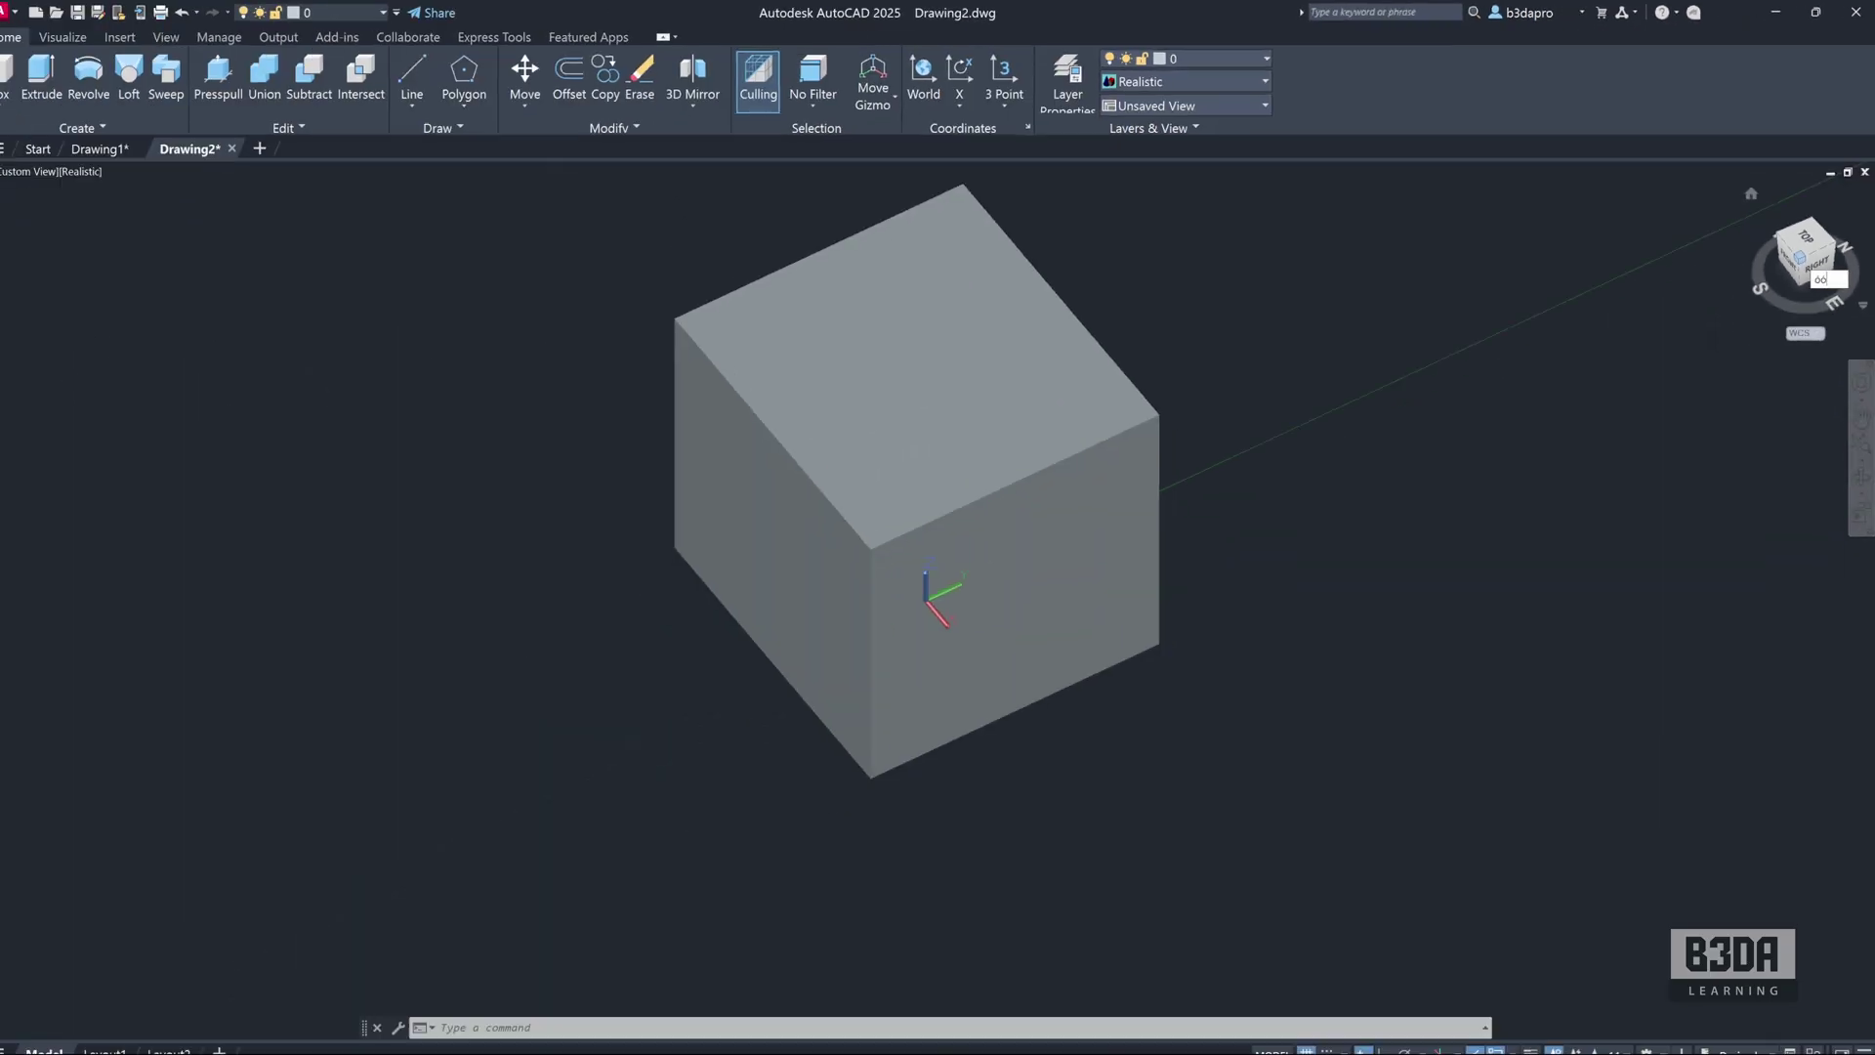
scroll(1324, 435, "down", 4)
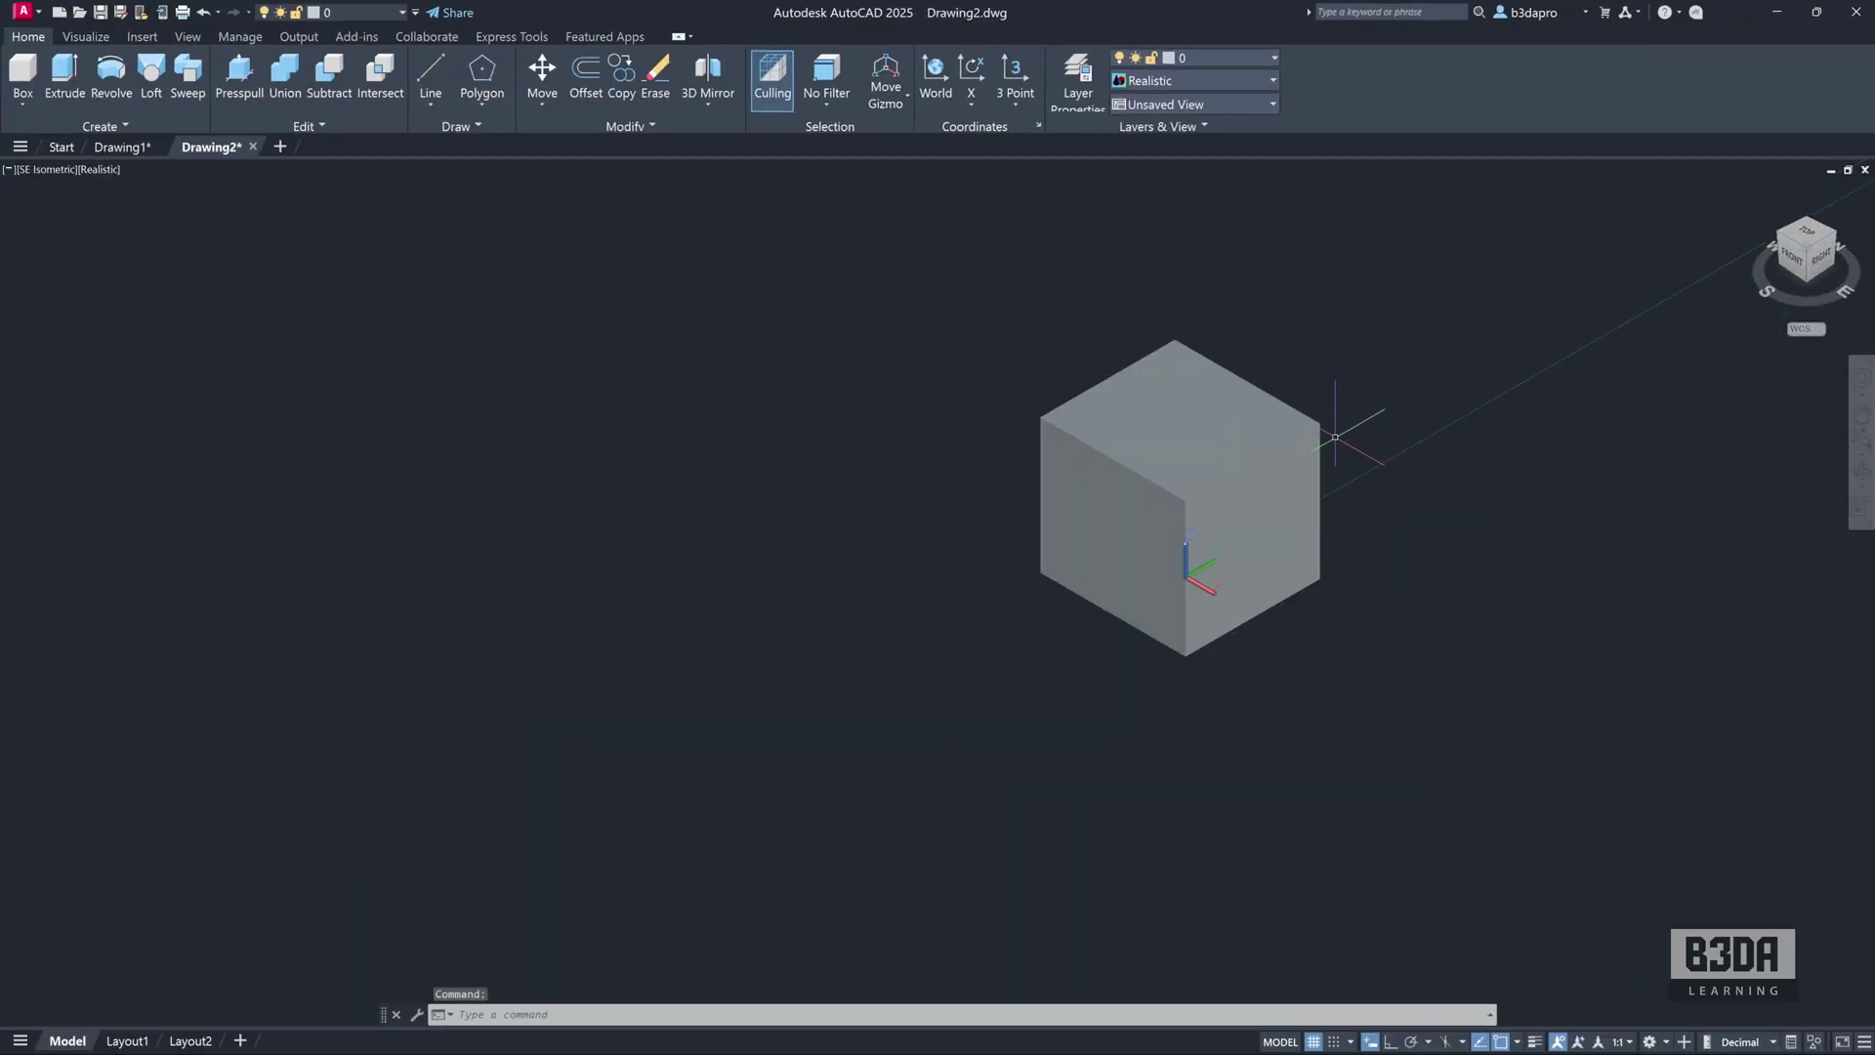
scroll(1425, 435, "up", 1)
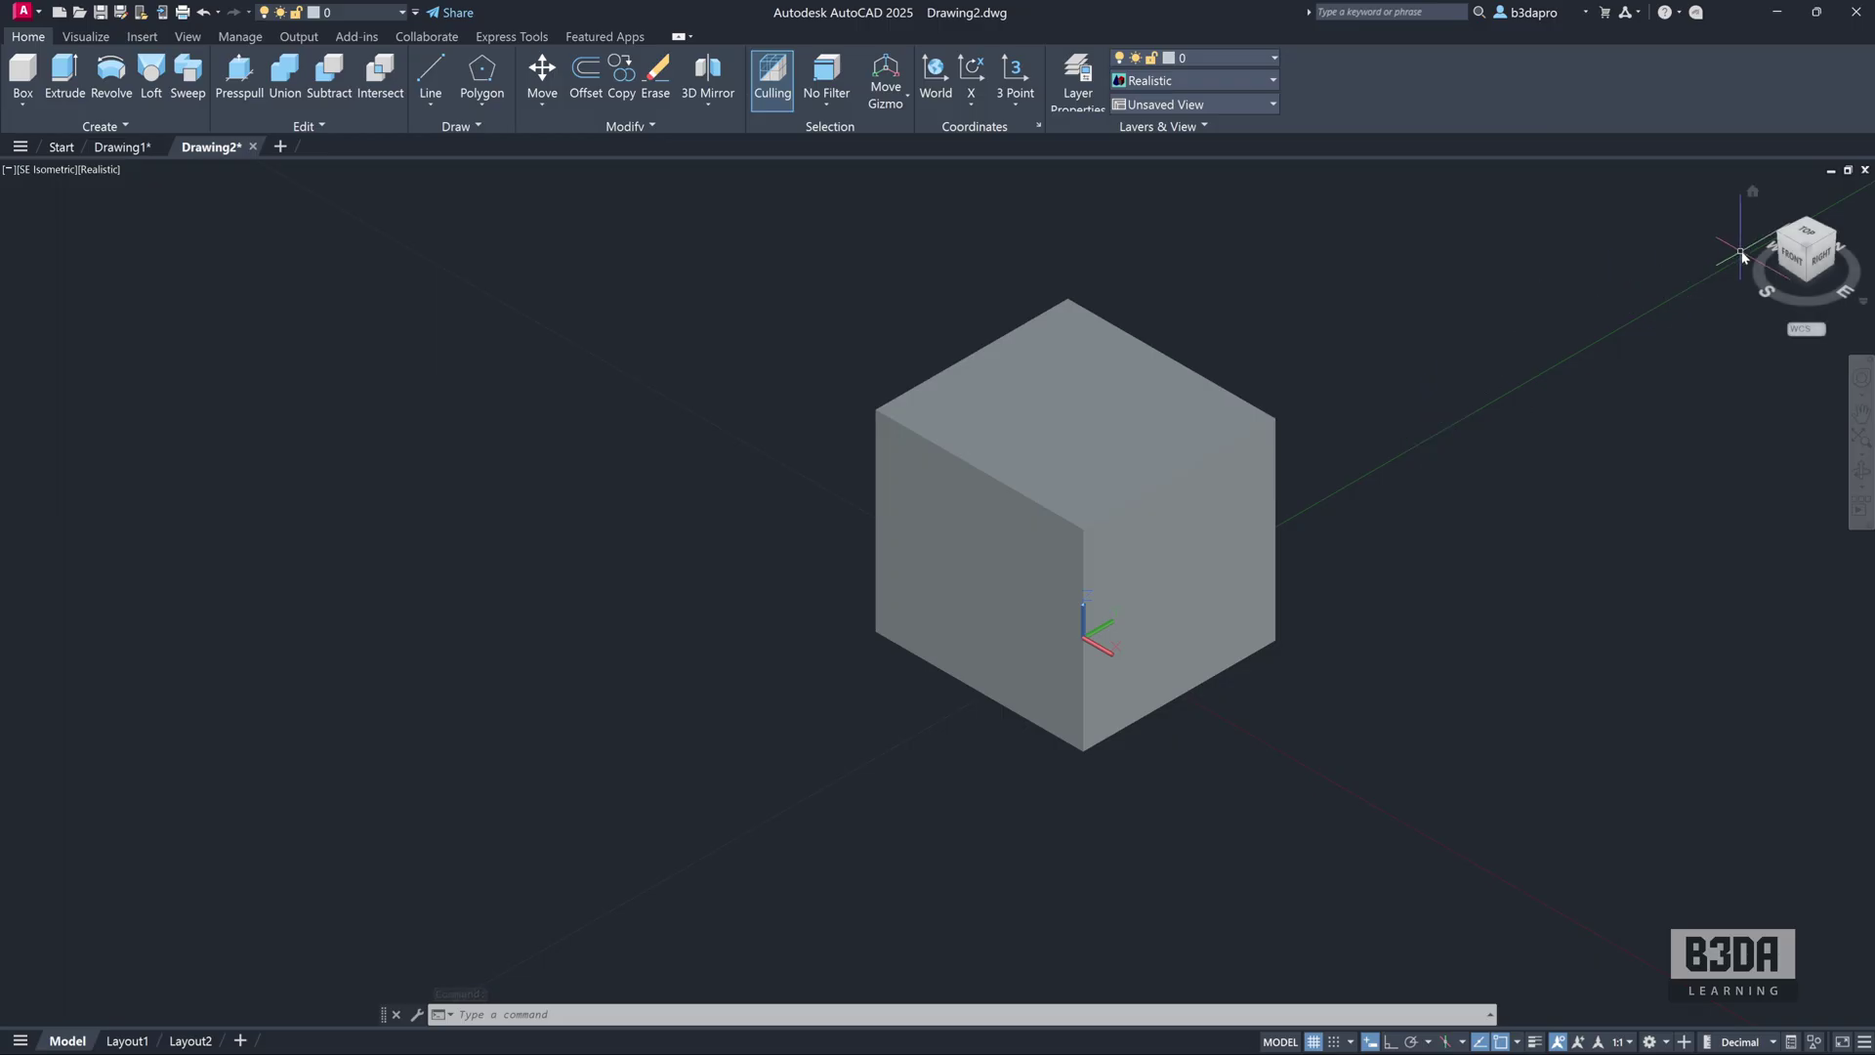
Set the projection to Perspective, then back to Parallel from the ViewCube menu.
left_click(1859, 303)
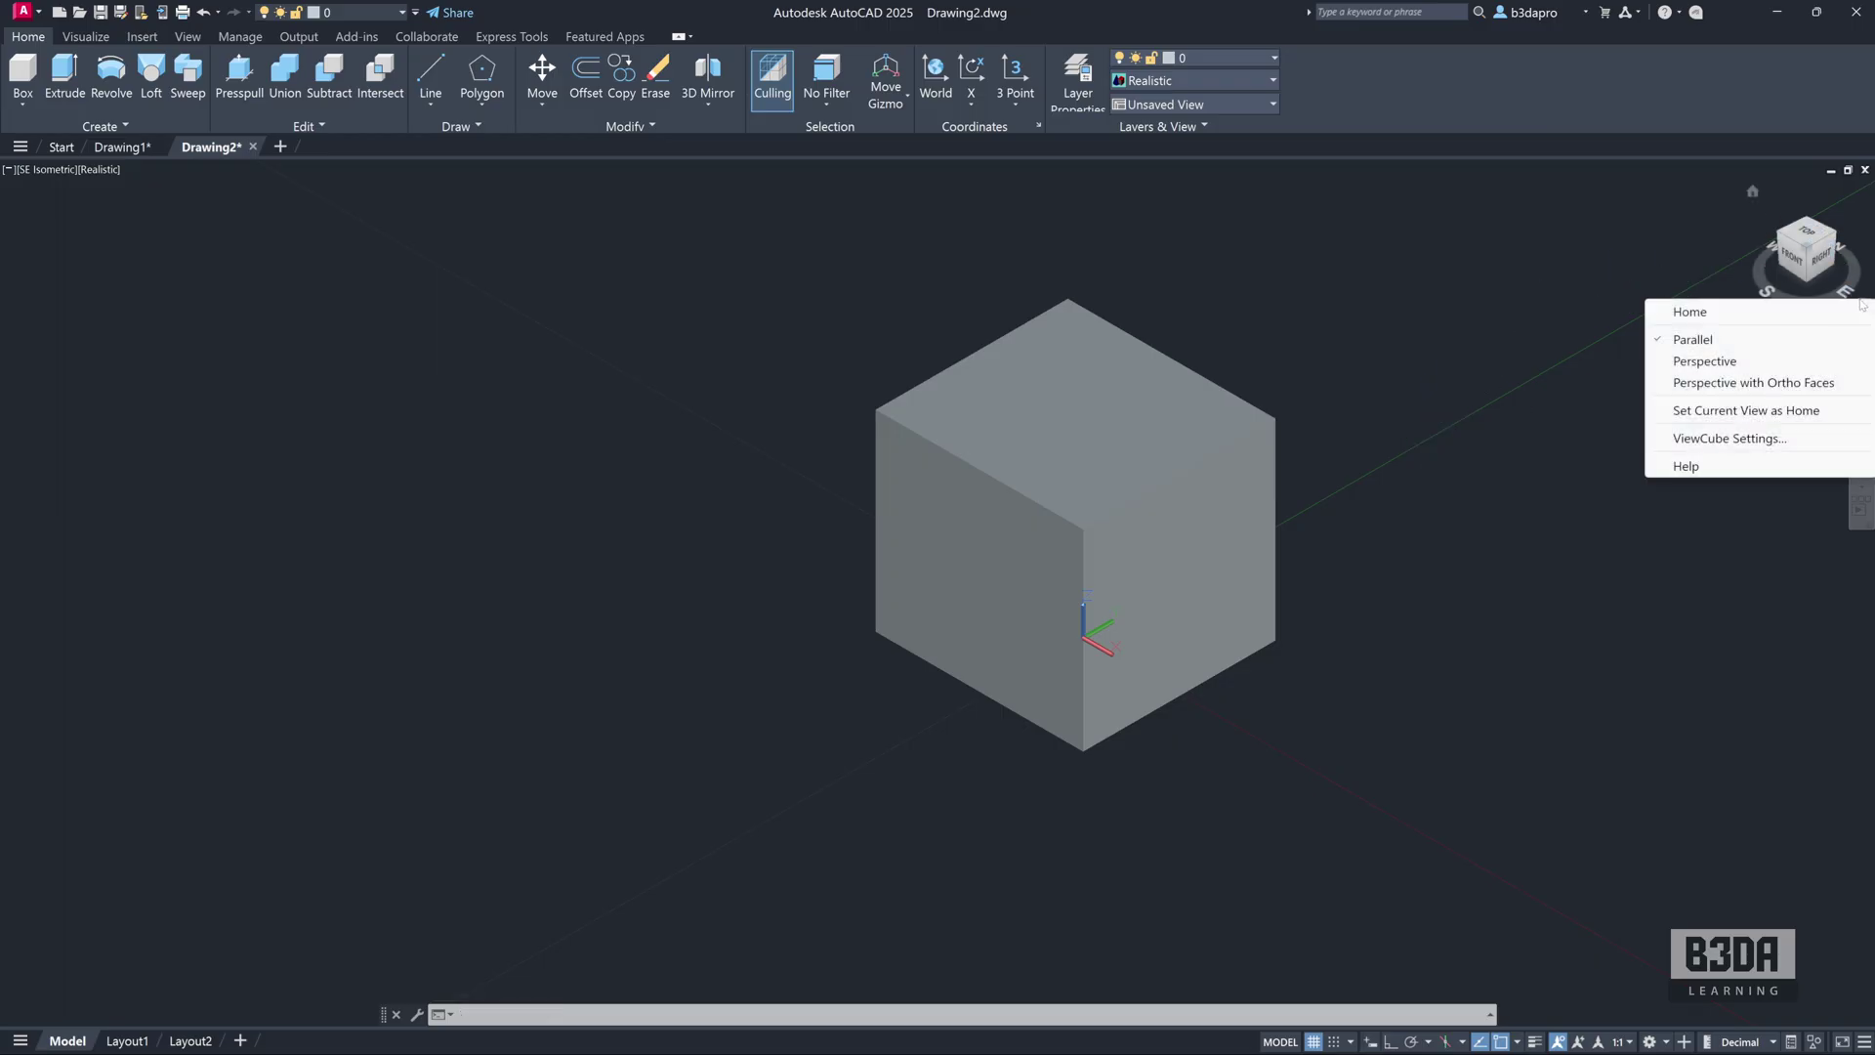
left_click(1806, 322)
left_click(1862, 302)
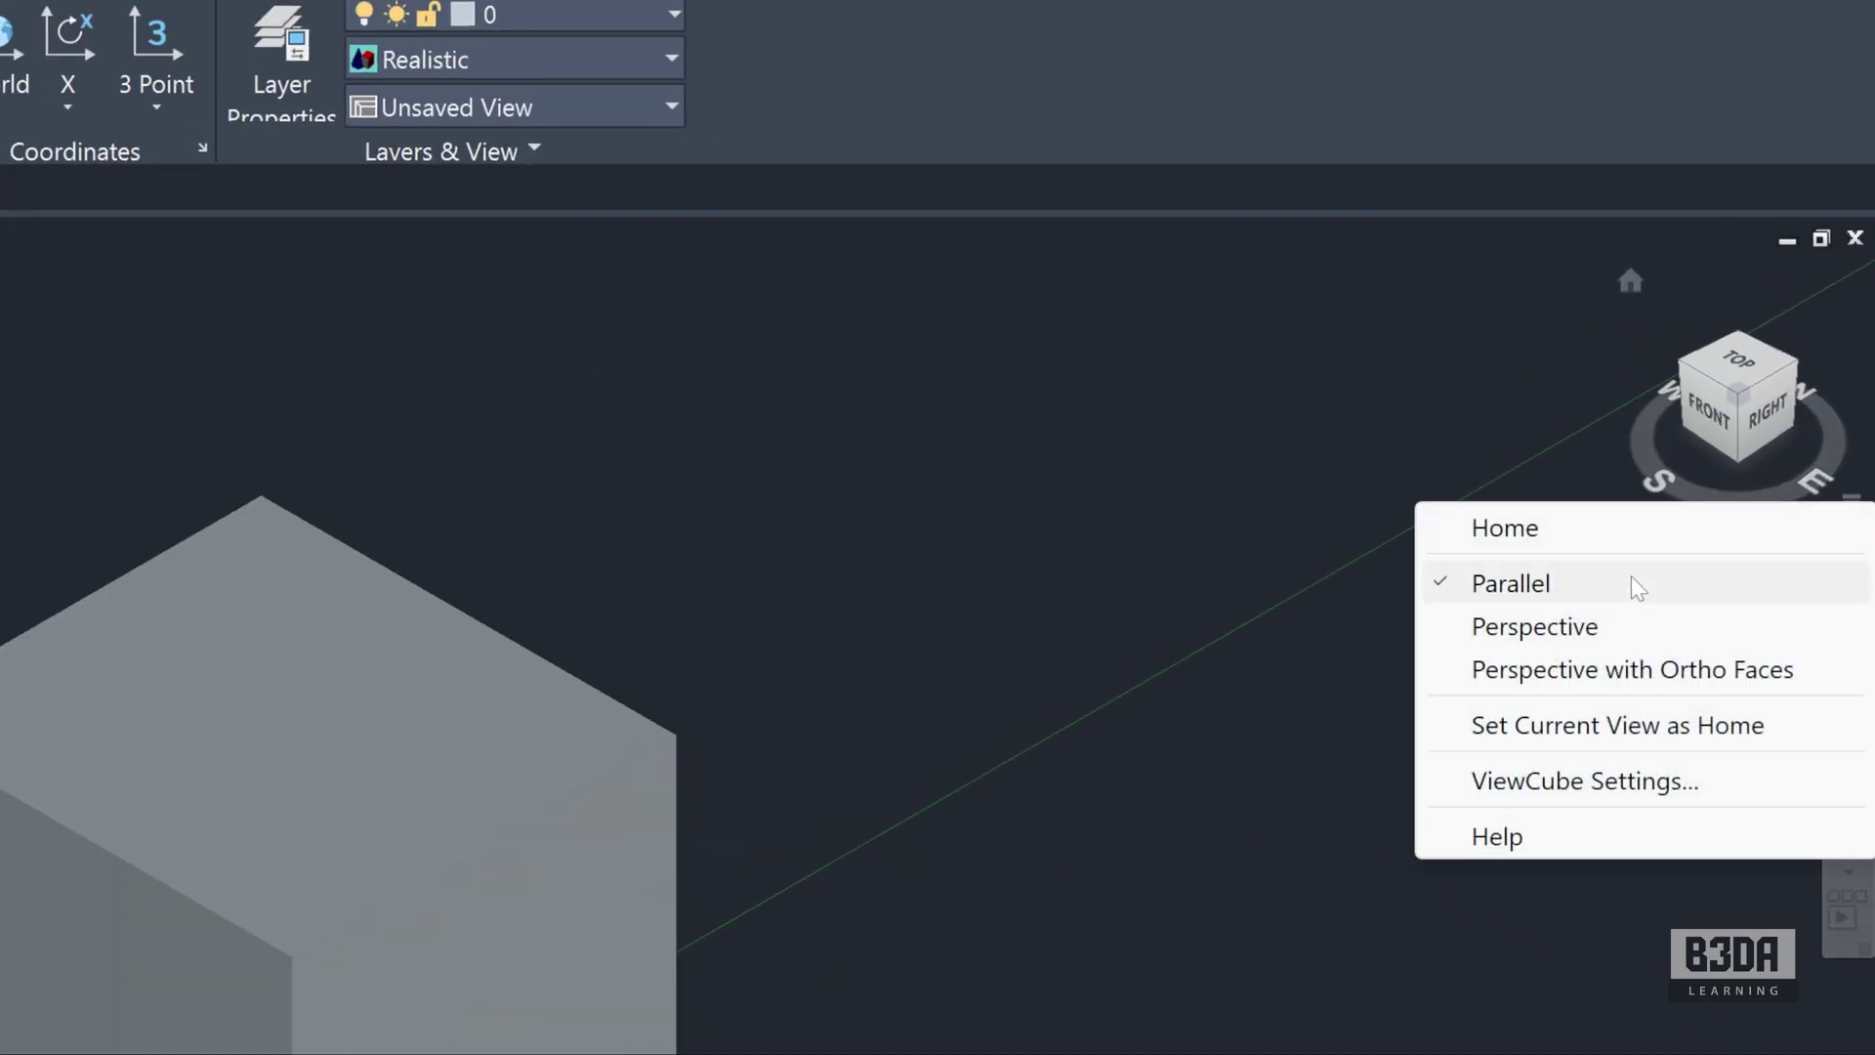
left_click(1602, 635)
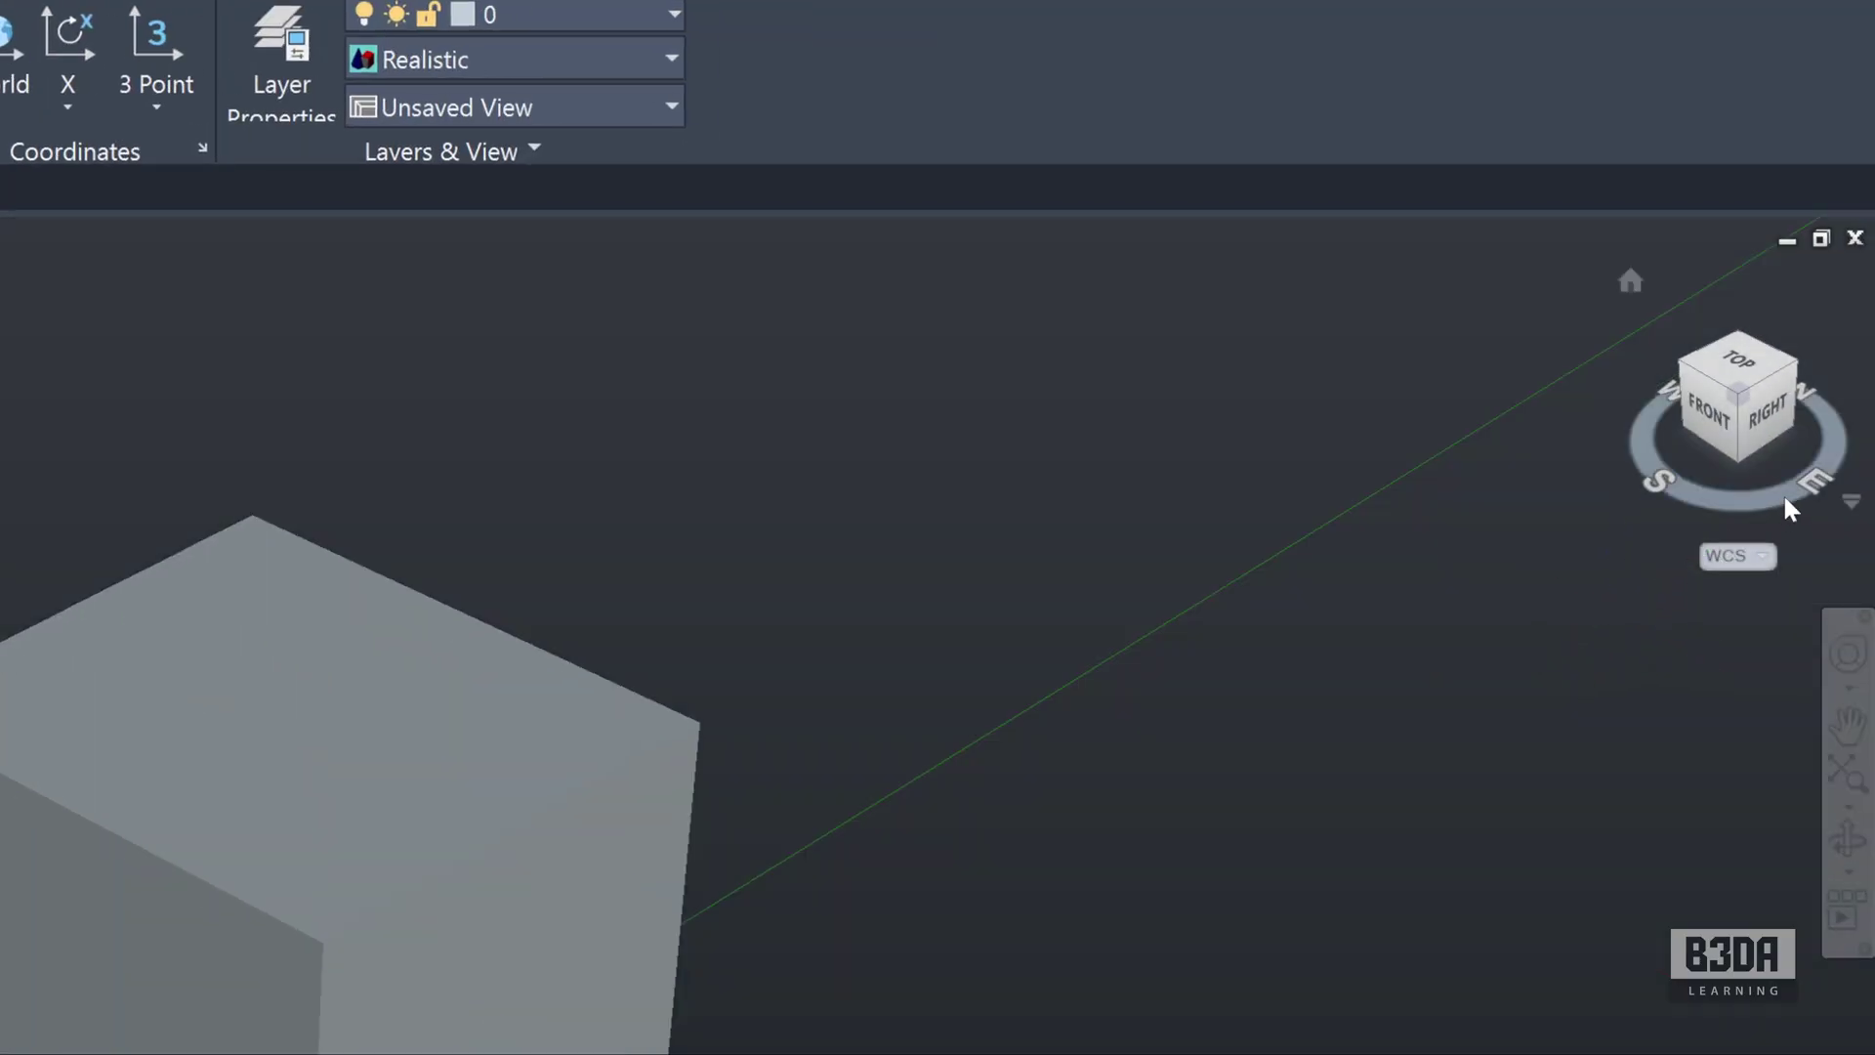
left_click(1851, 502)
left_click(1622, 586)
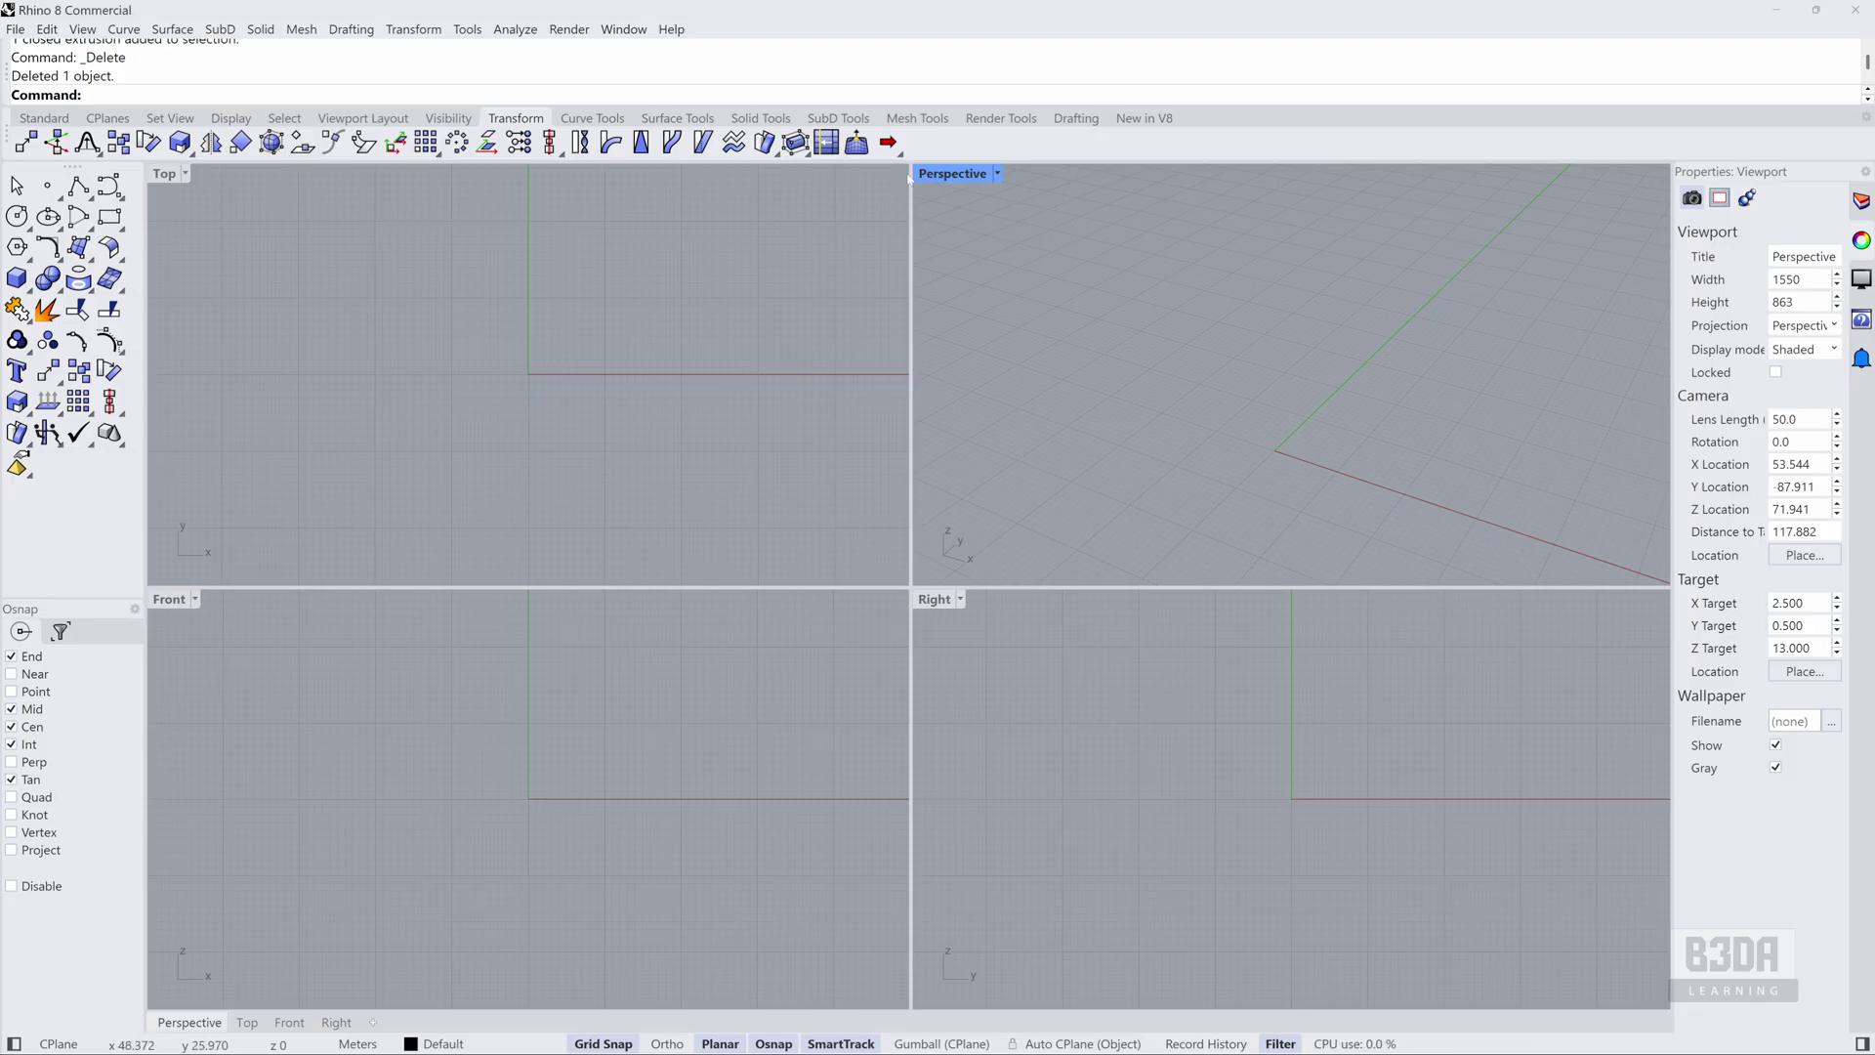
Maximise the Perspective viewport and draw a box from two base corners and a height.
double_click(952, 173)
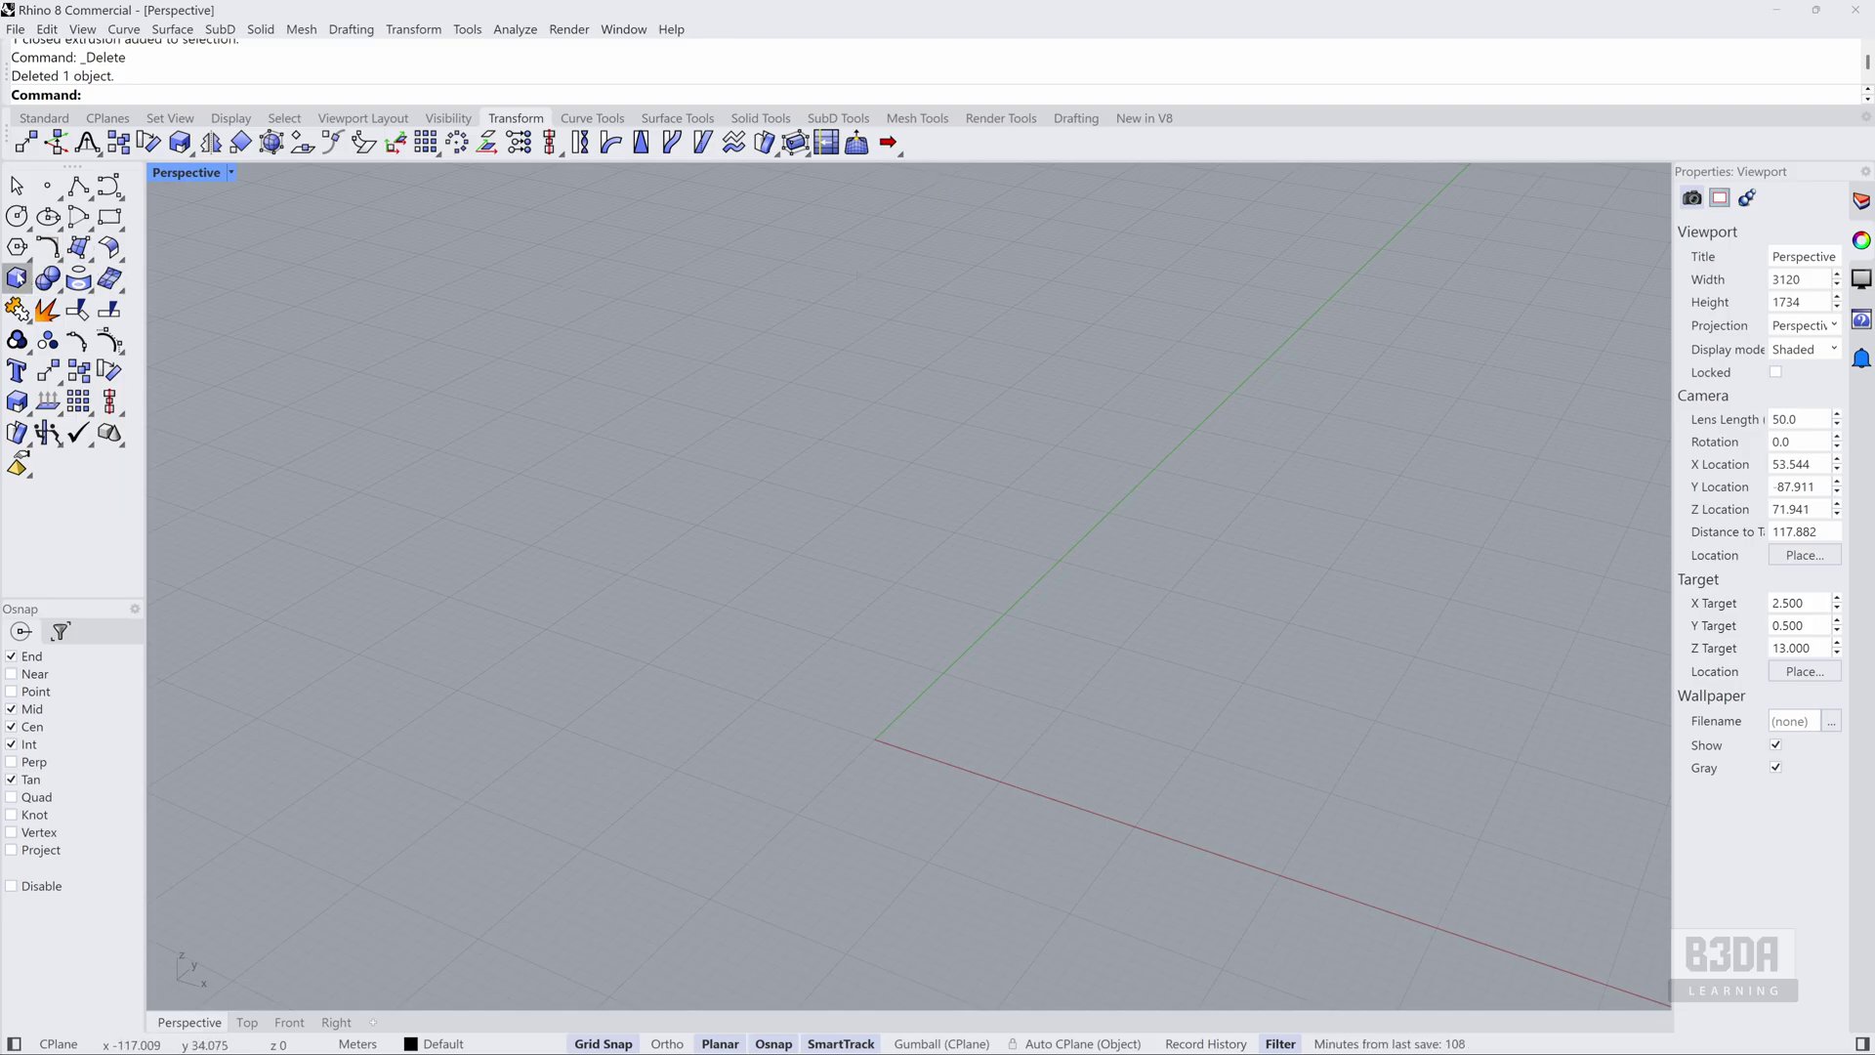
left_click(16, 278)
left_click(858, 556)
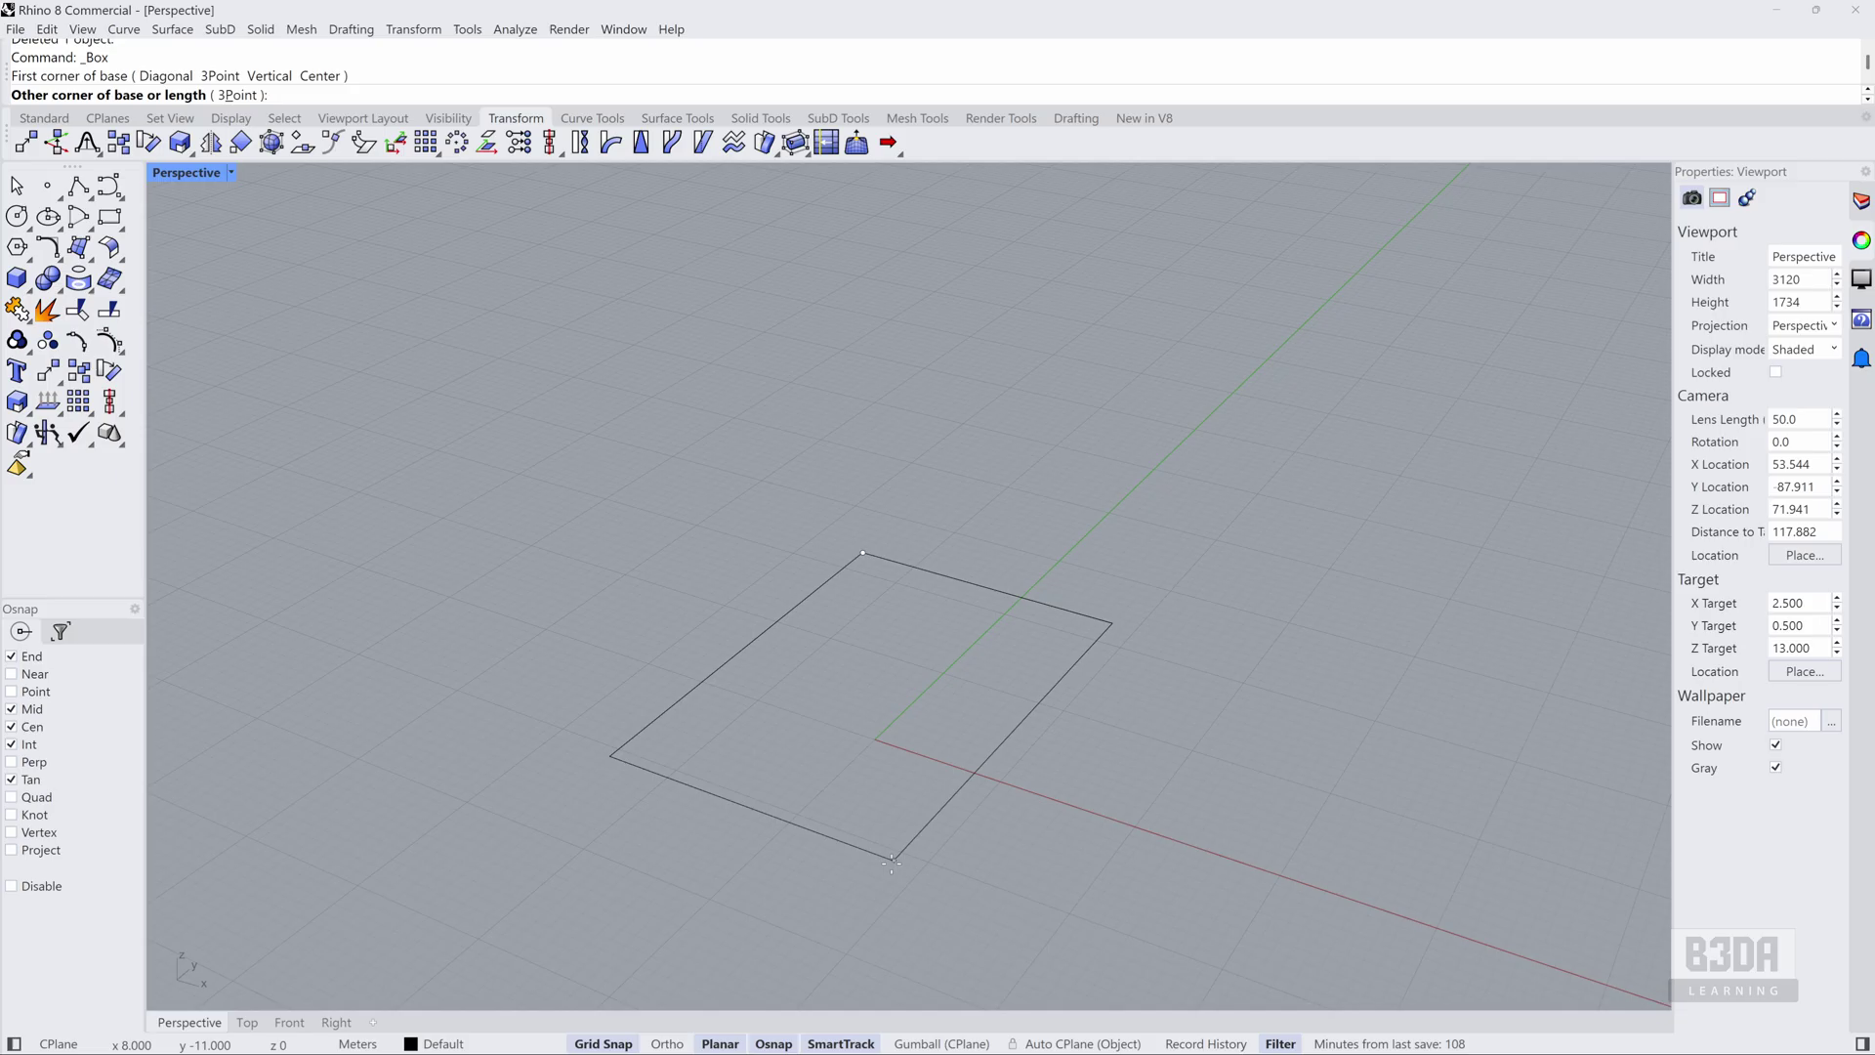
left_click(892, 860)
left_click(891, 576)
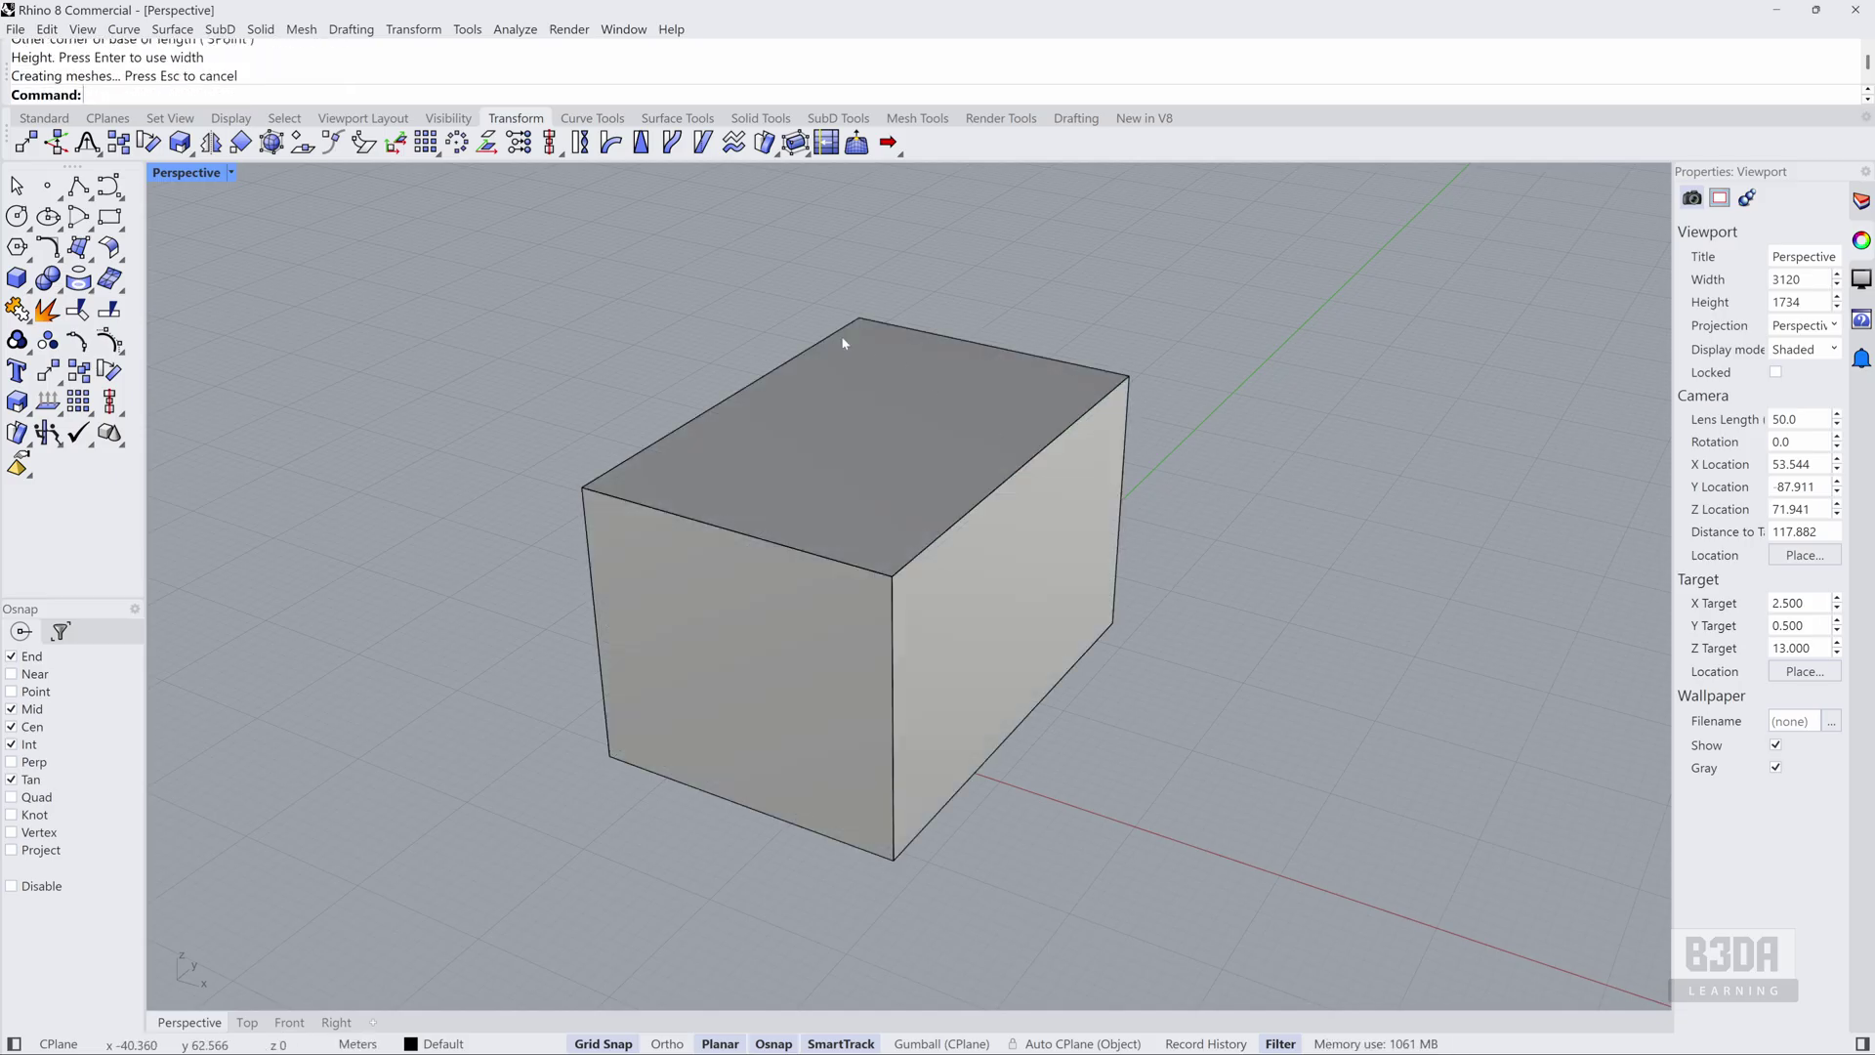
Set the Perspective viewport to the NE isometric view through Set View > Isometric > NE.
left_click(230, 171)
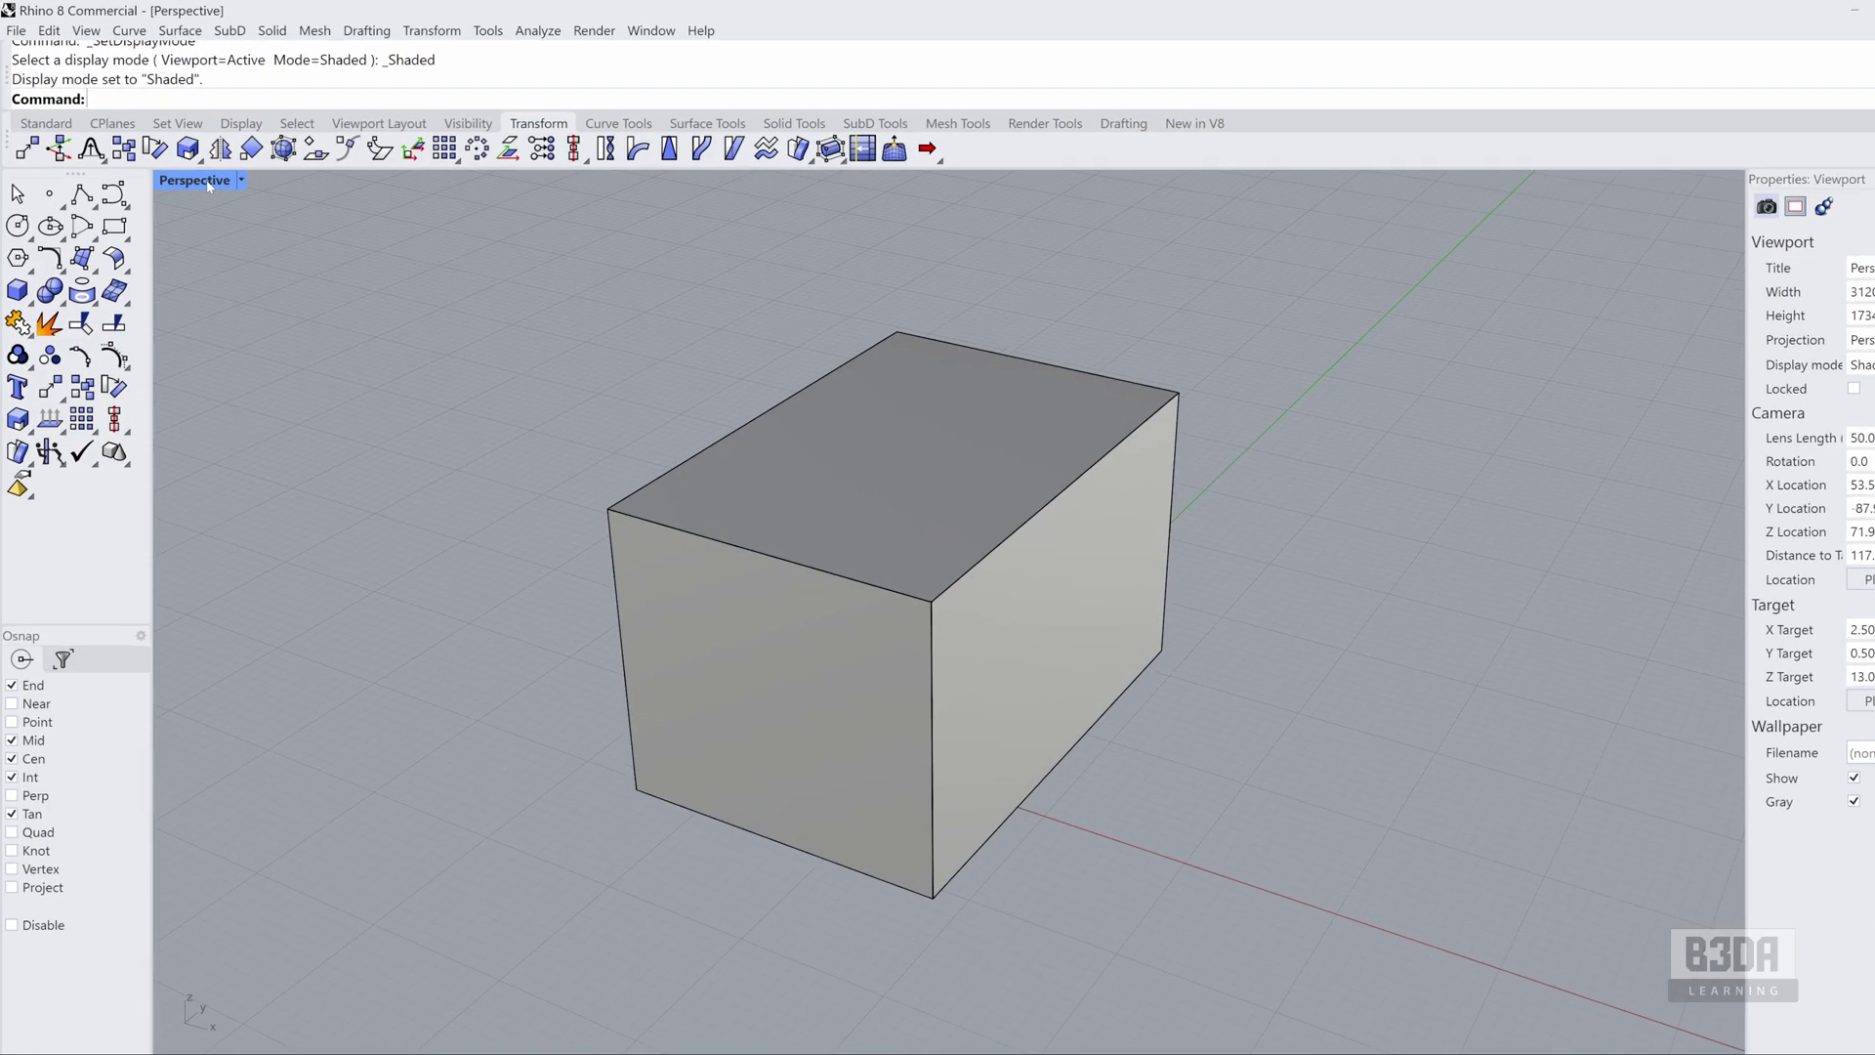
left_click(463, 347)
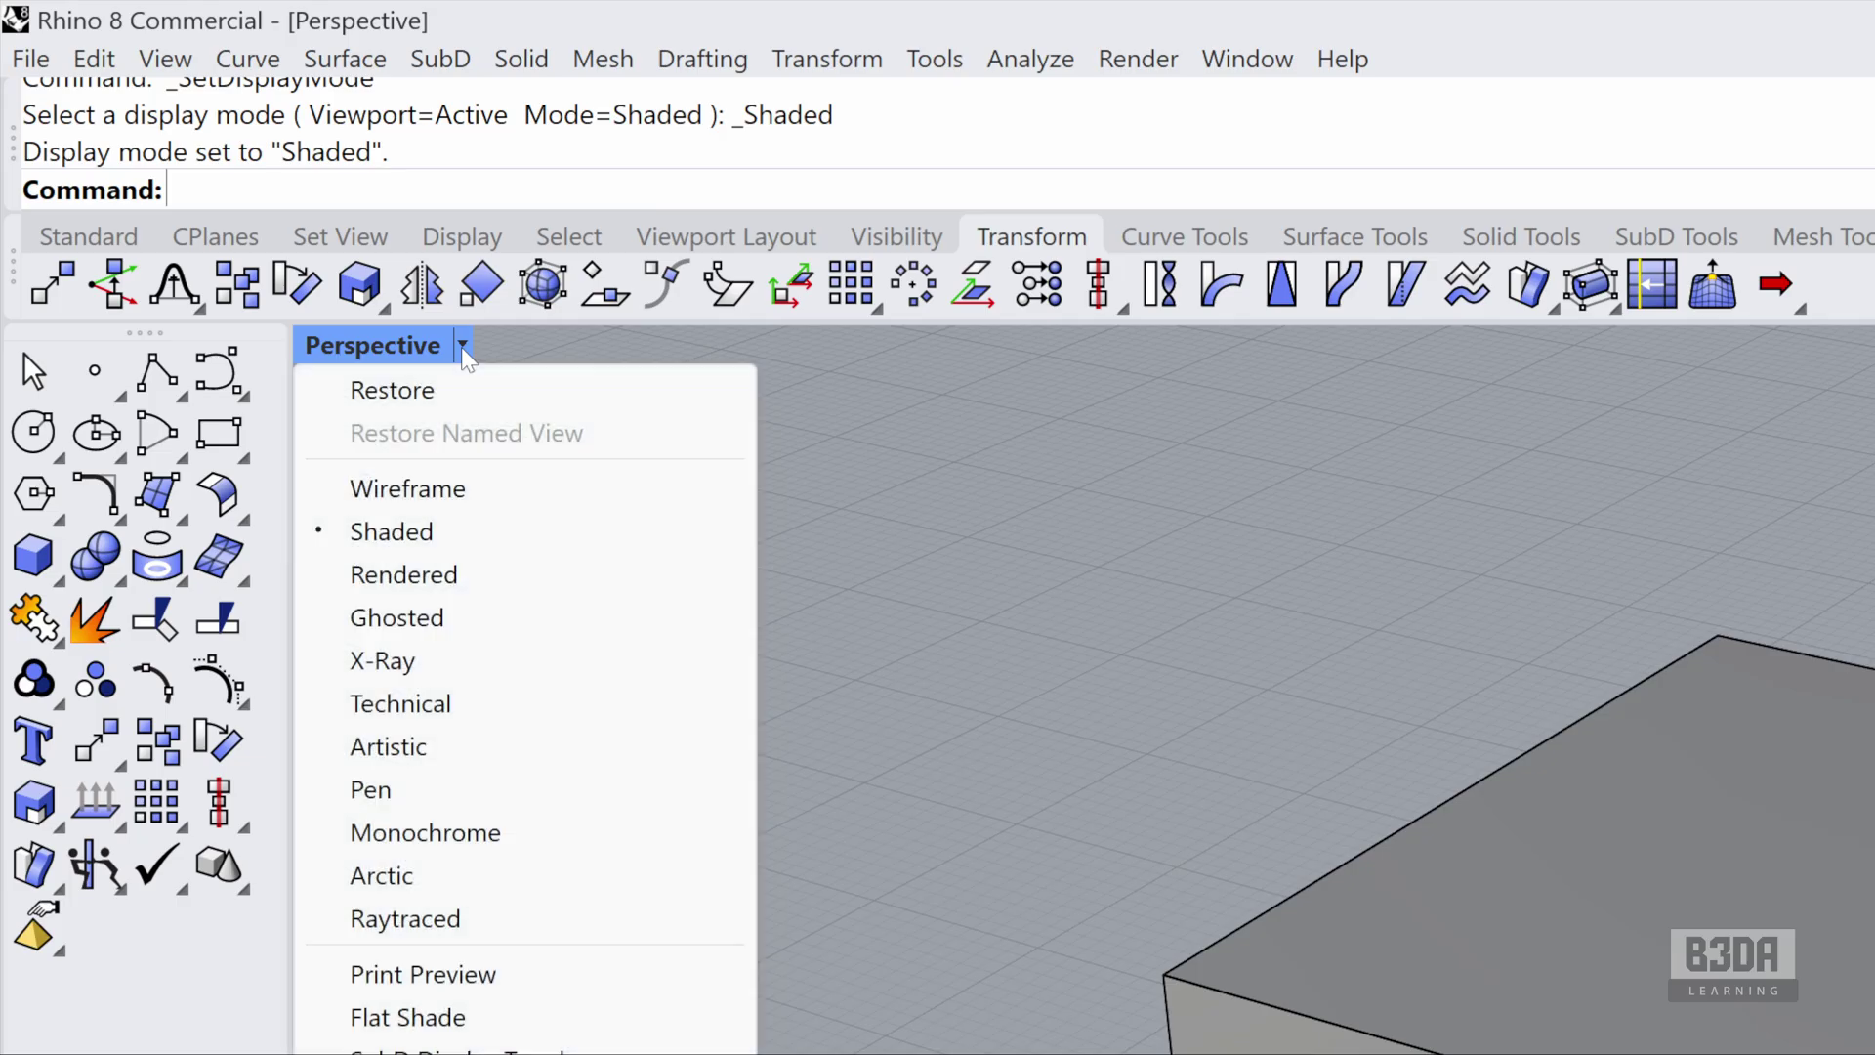
left_click(463, 346)
left_click(463, 346)
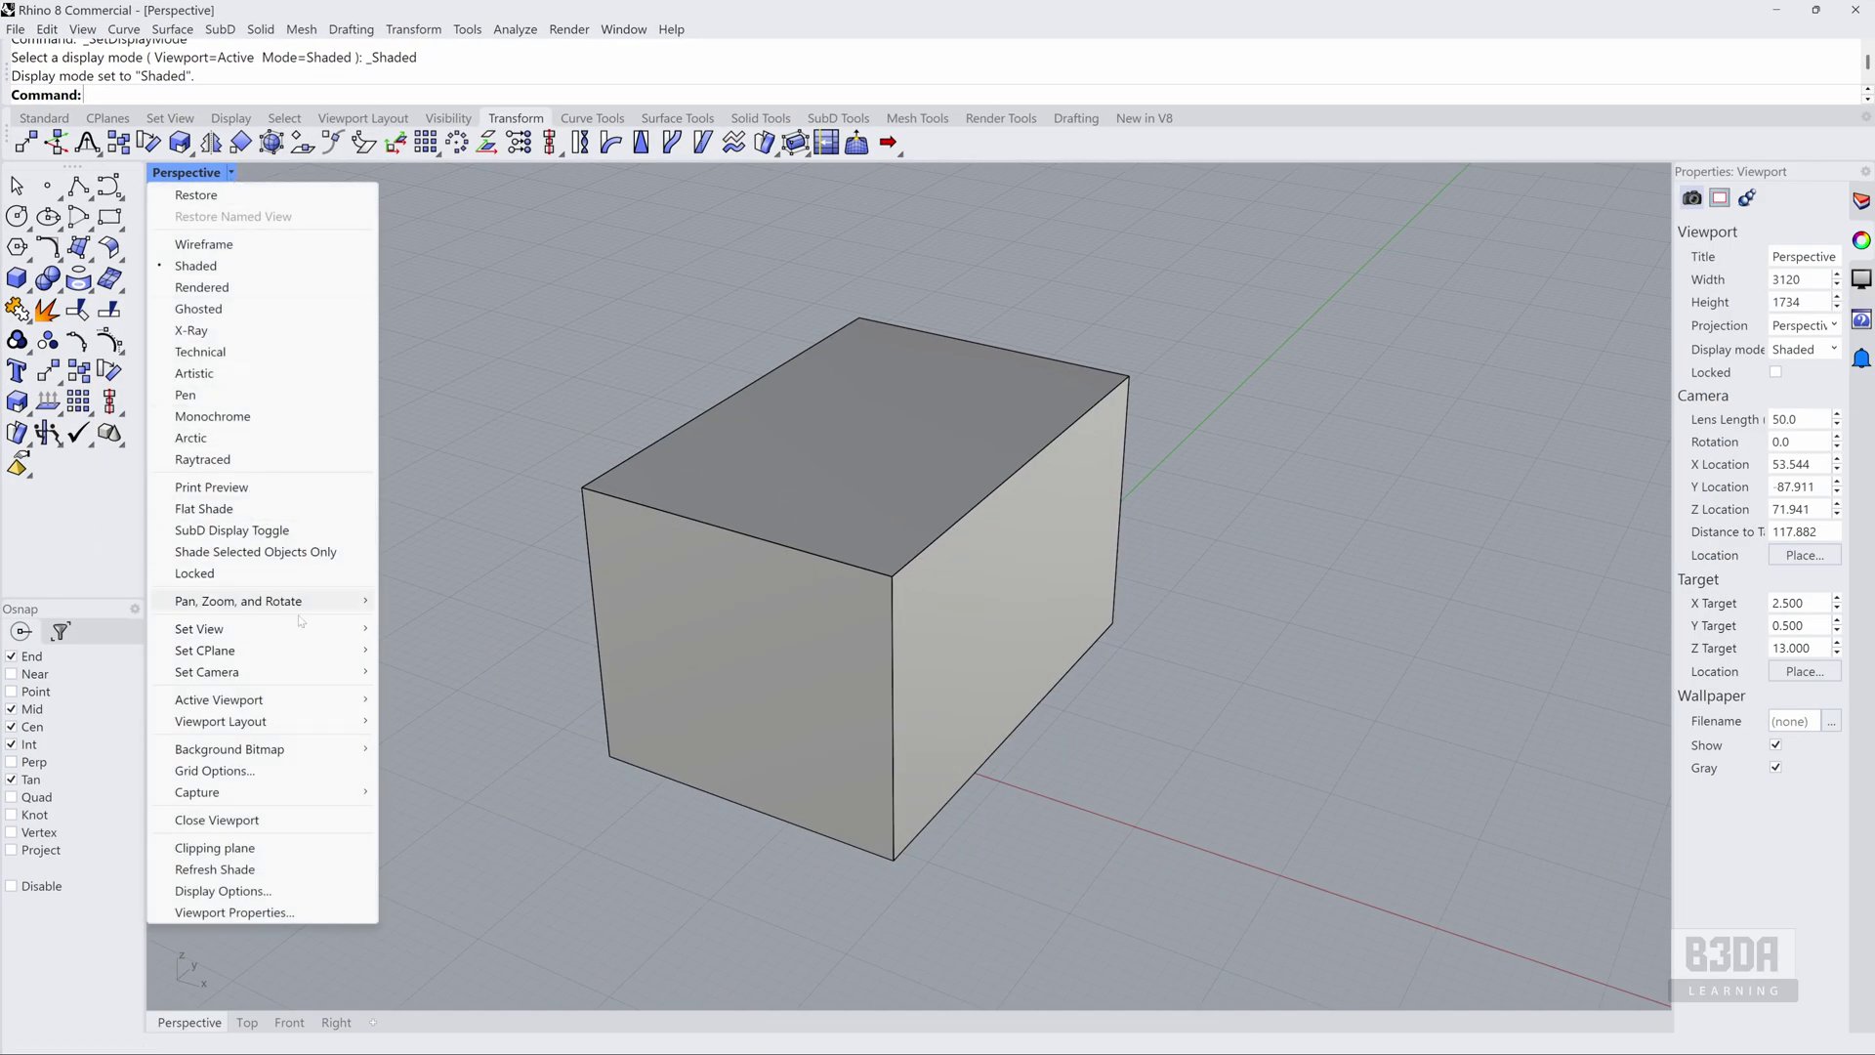
mouse_move(301, 630)
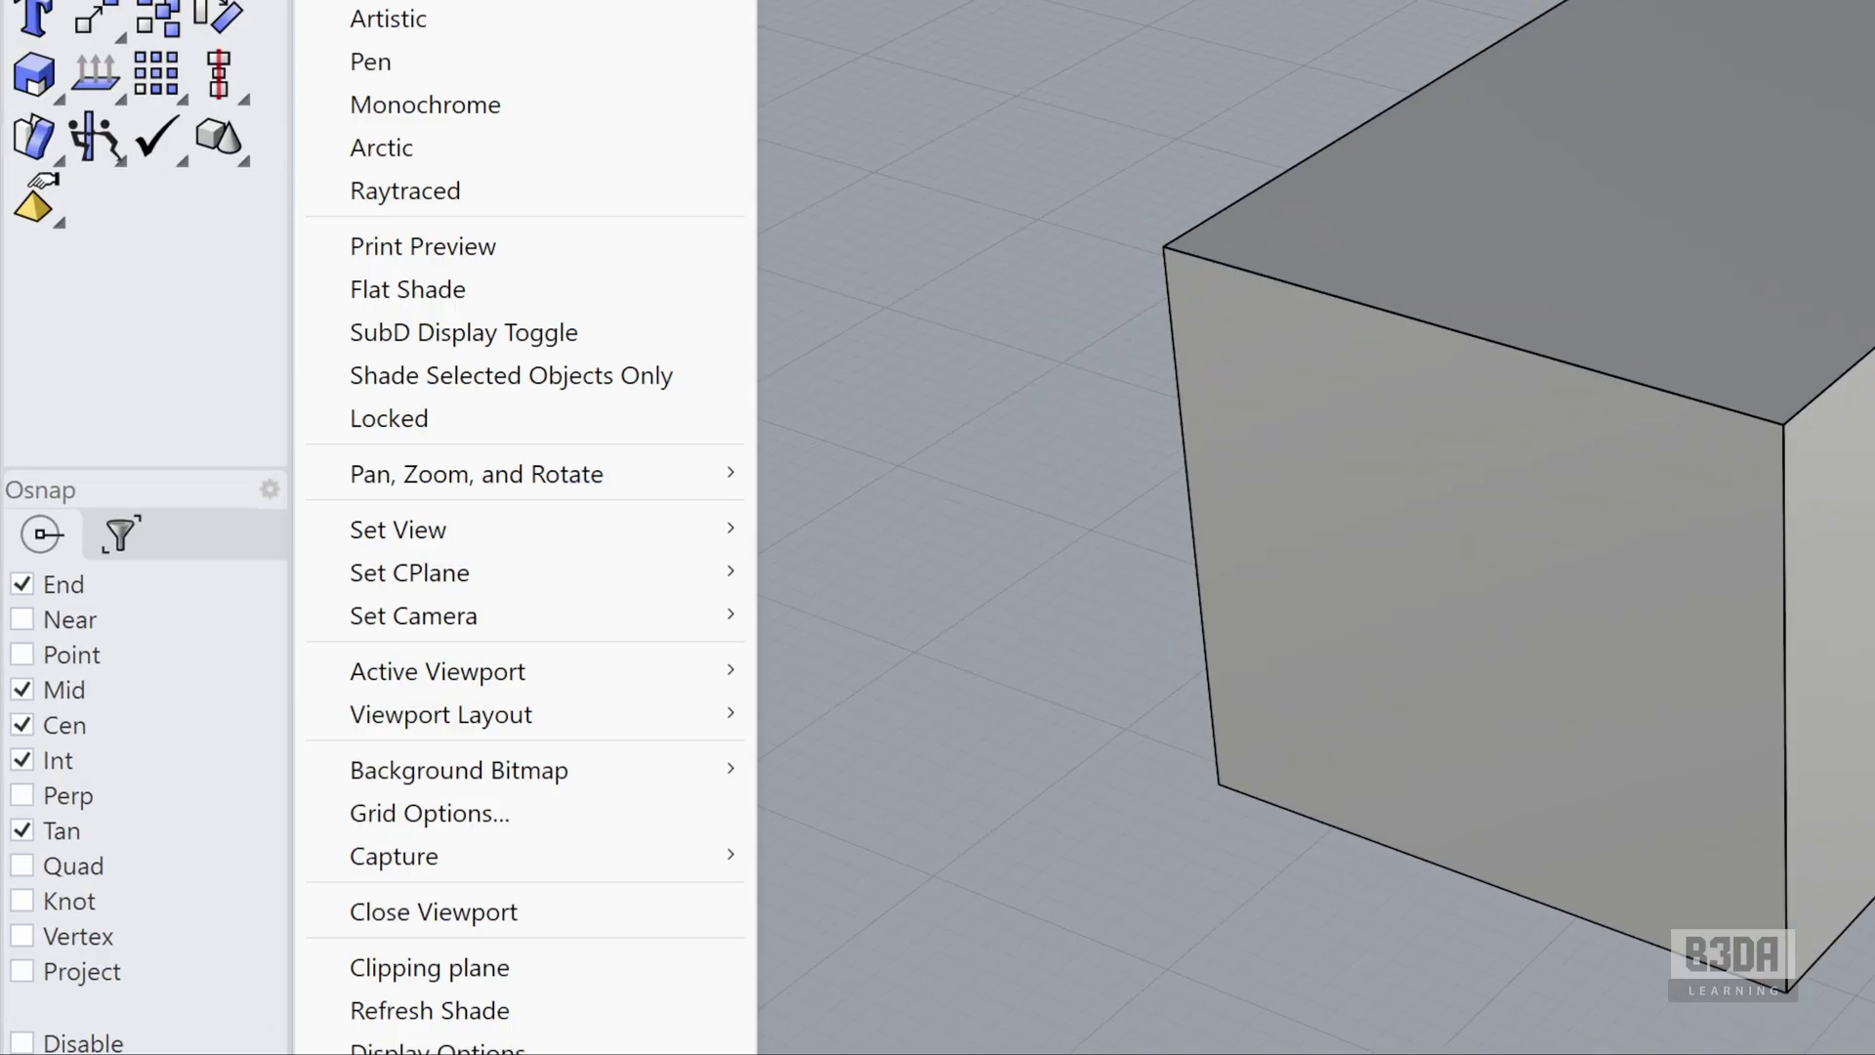
mouse_move(636, 529)
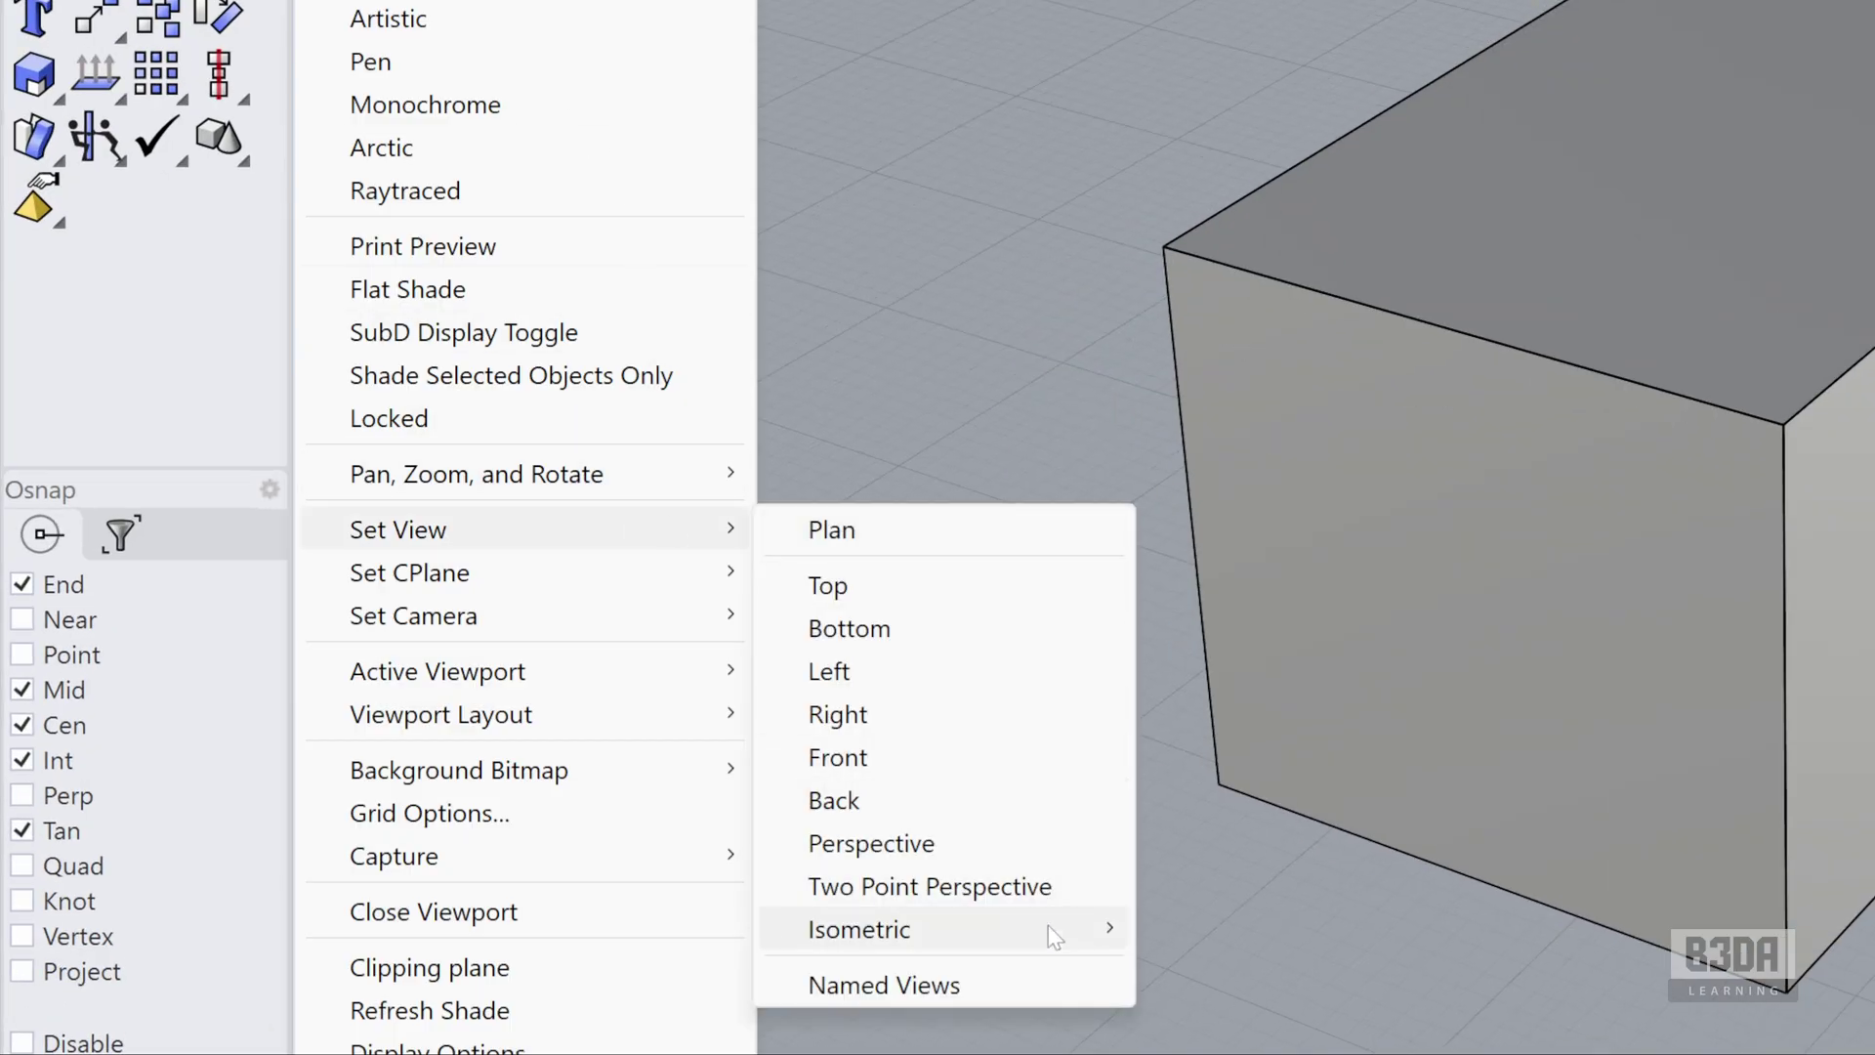
mouse_move(1055, 945)
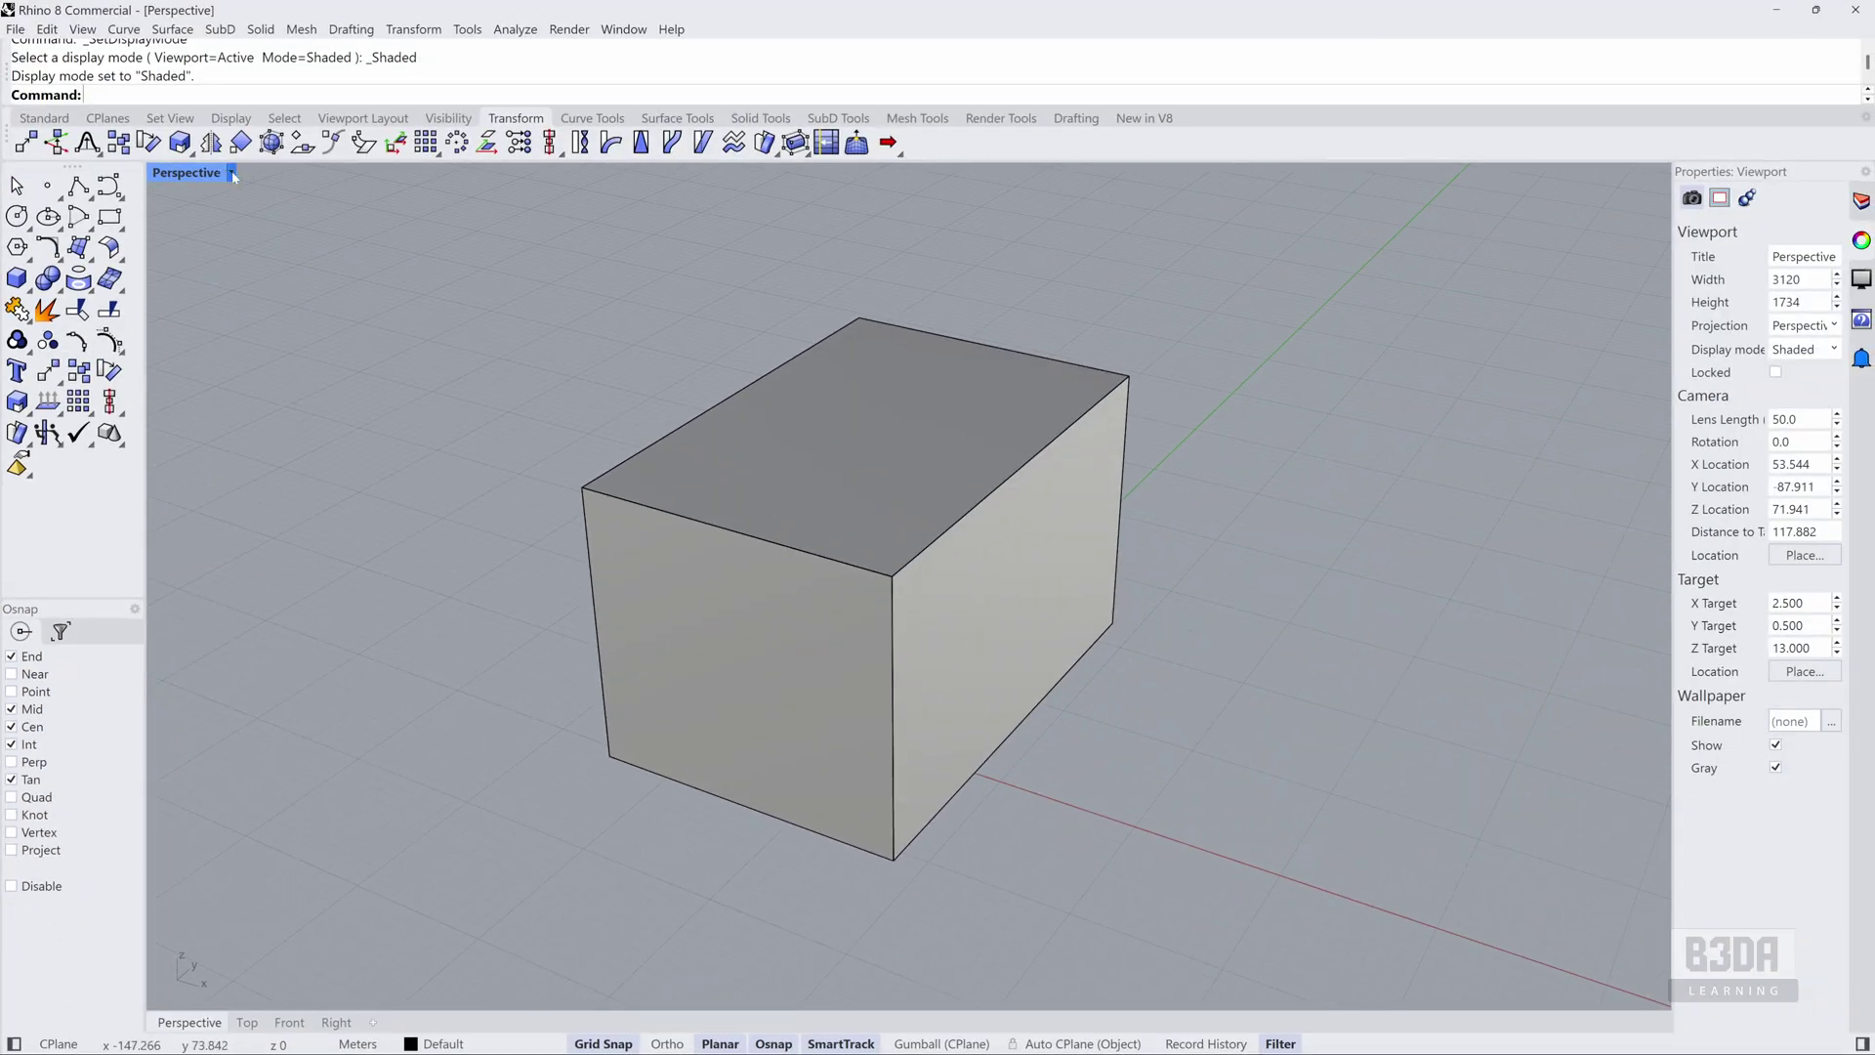
left_click(233, 174)
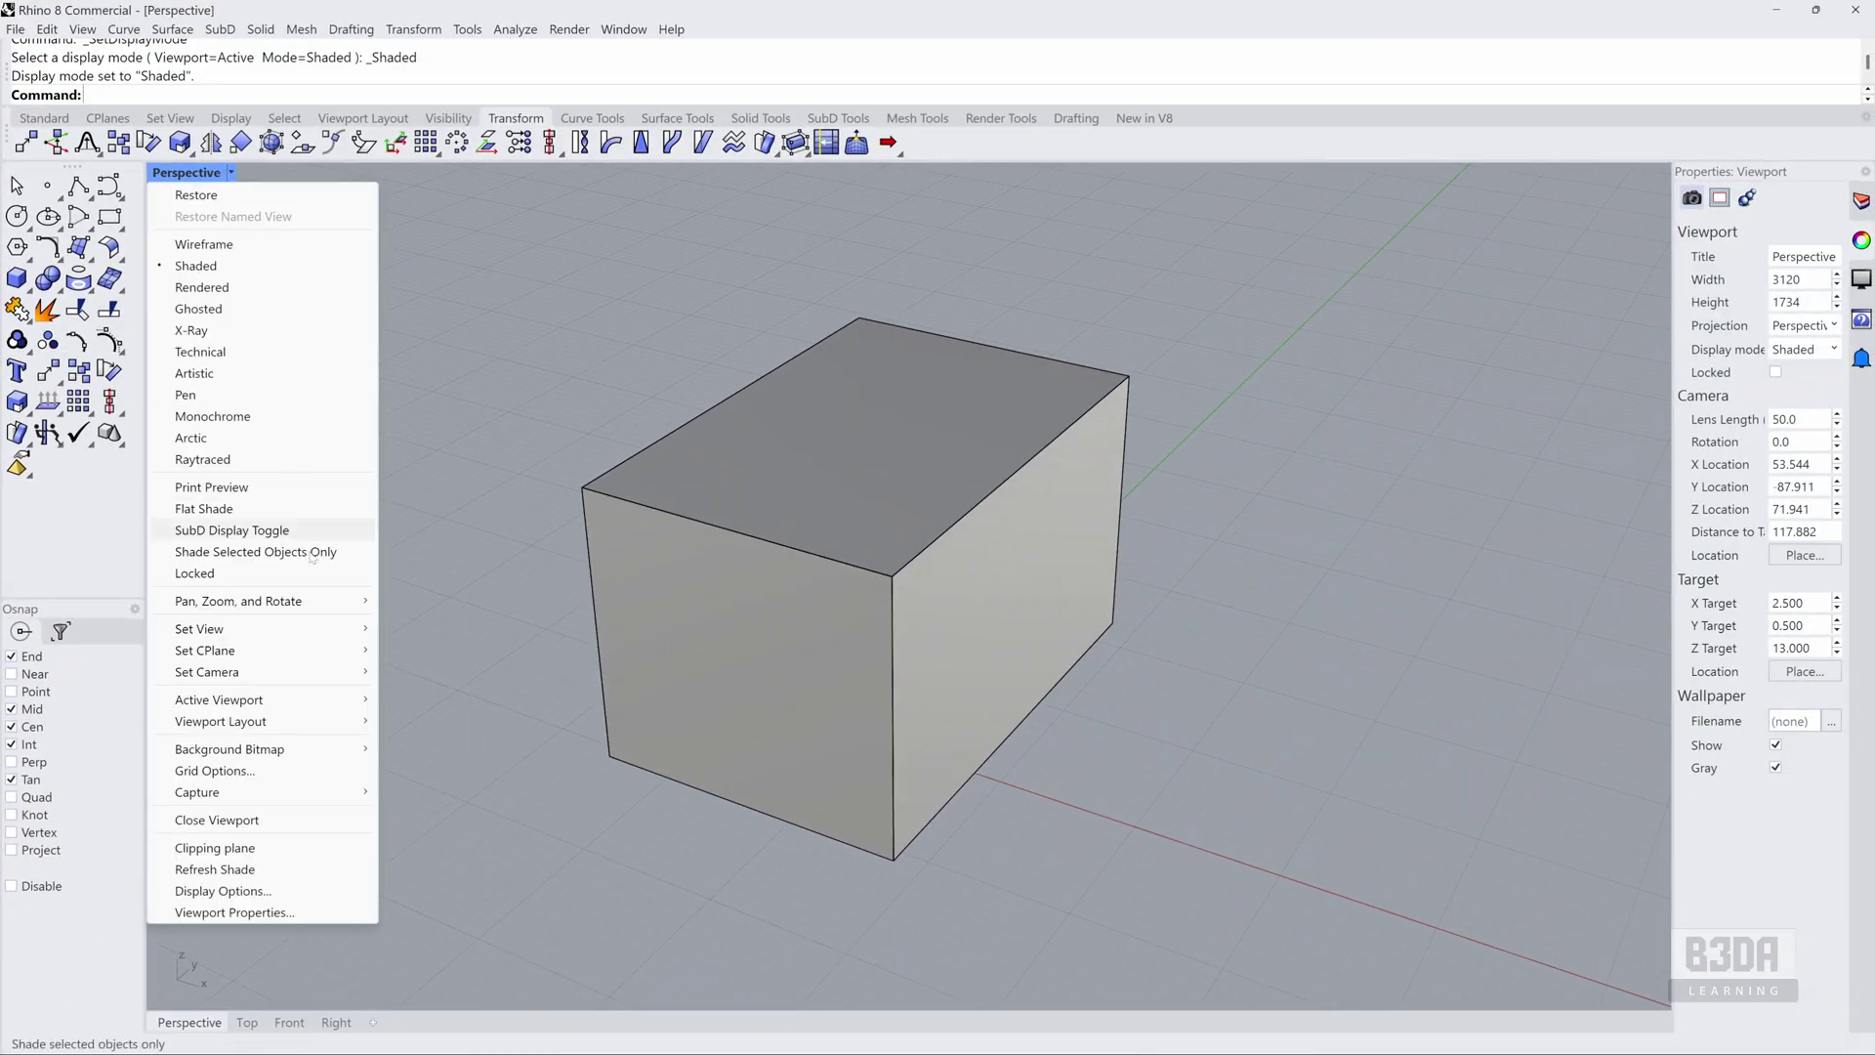
mouse_move(307, 628)
mouse_move(493, 833)
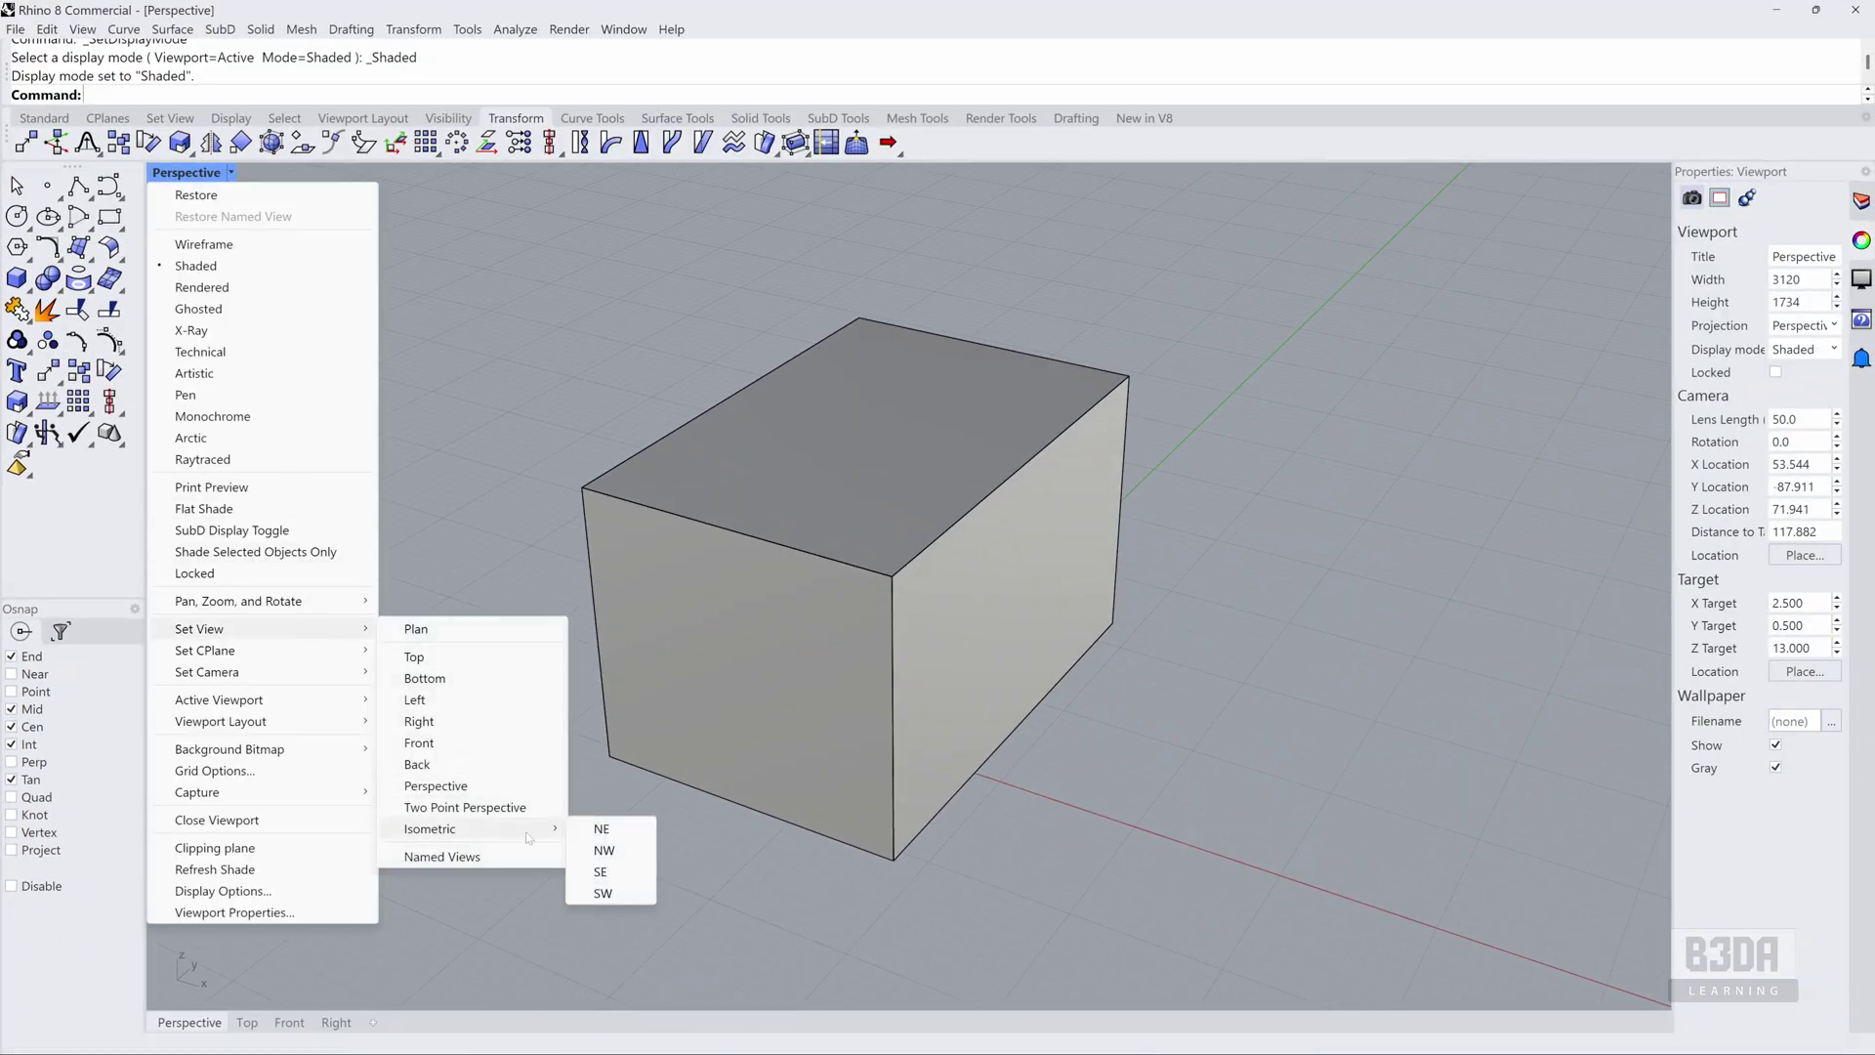
left_click(626, 832)
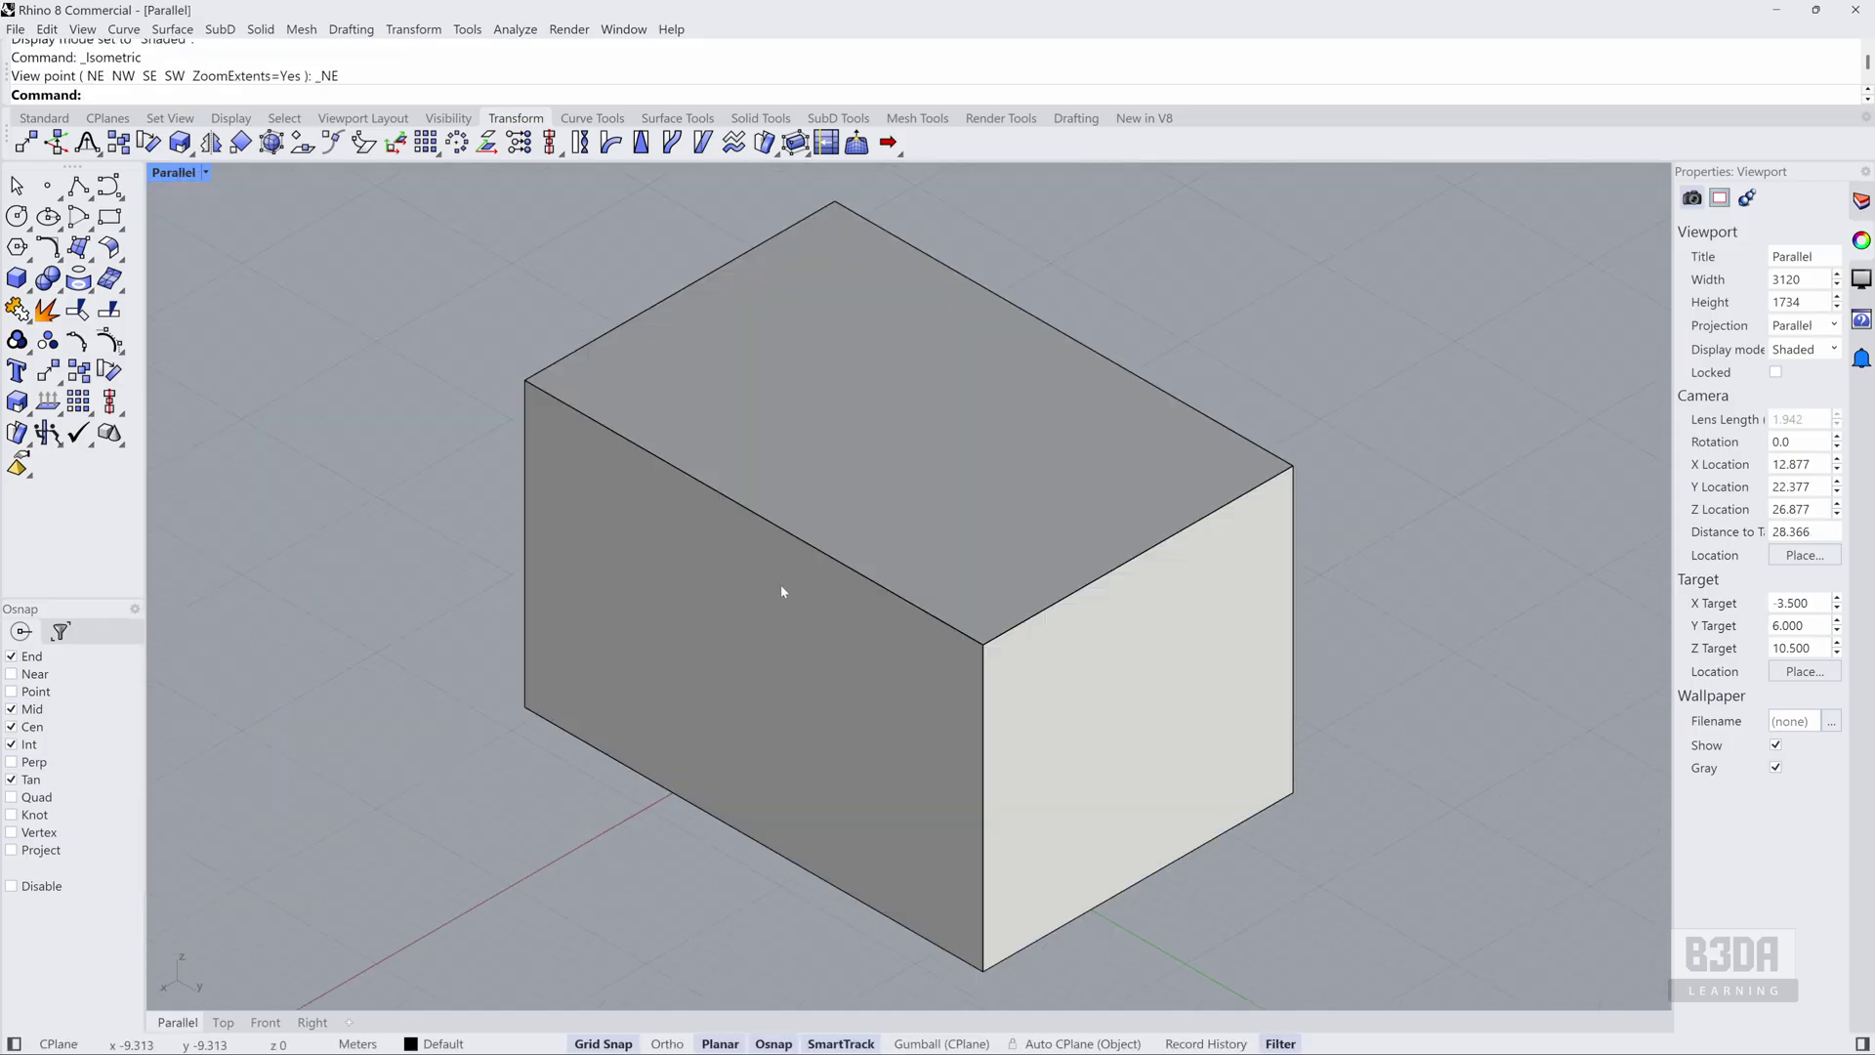
scroll(781, 584, "up", 1)
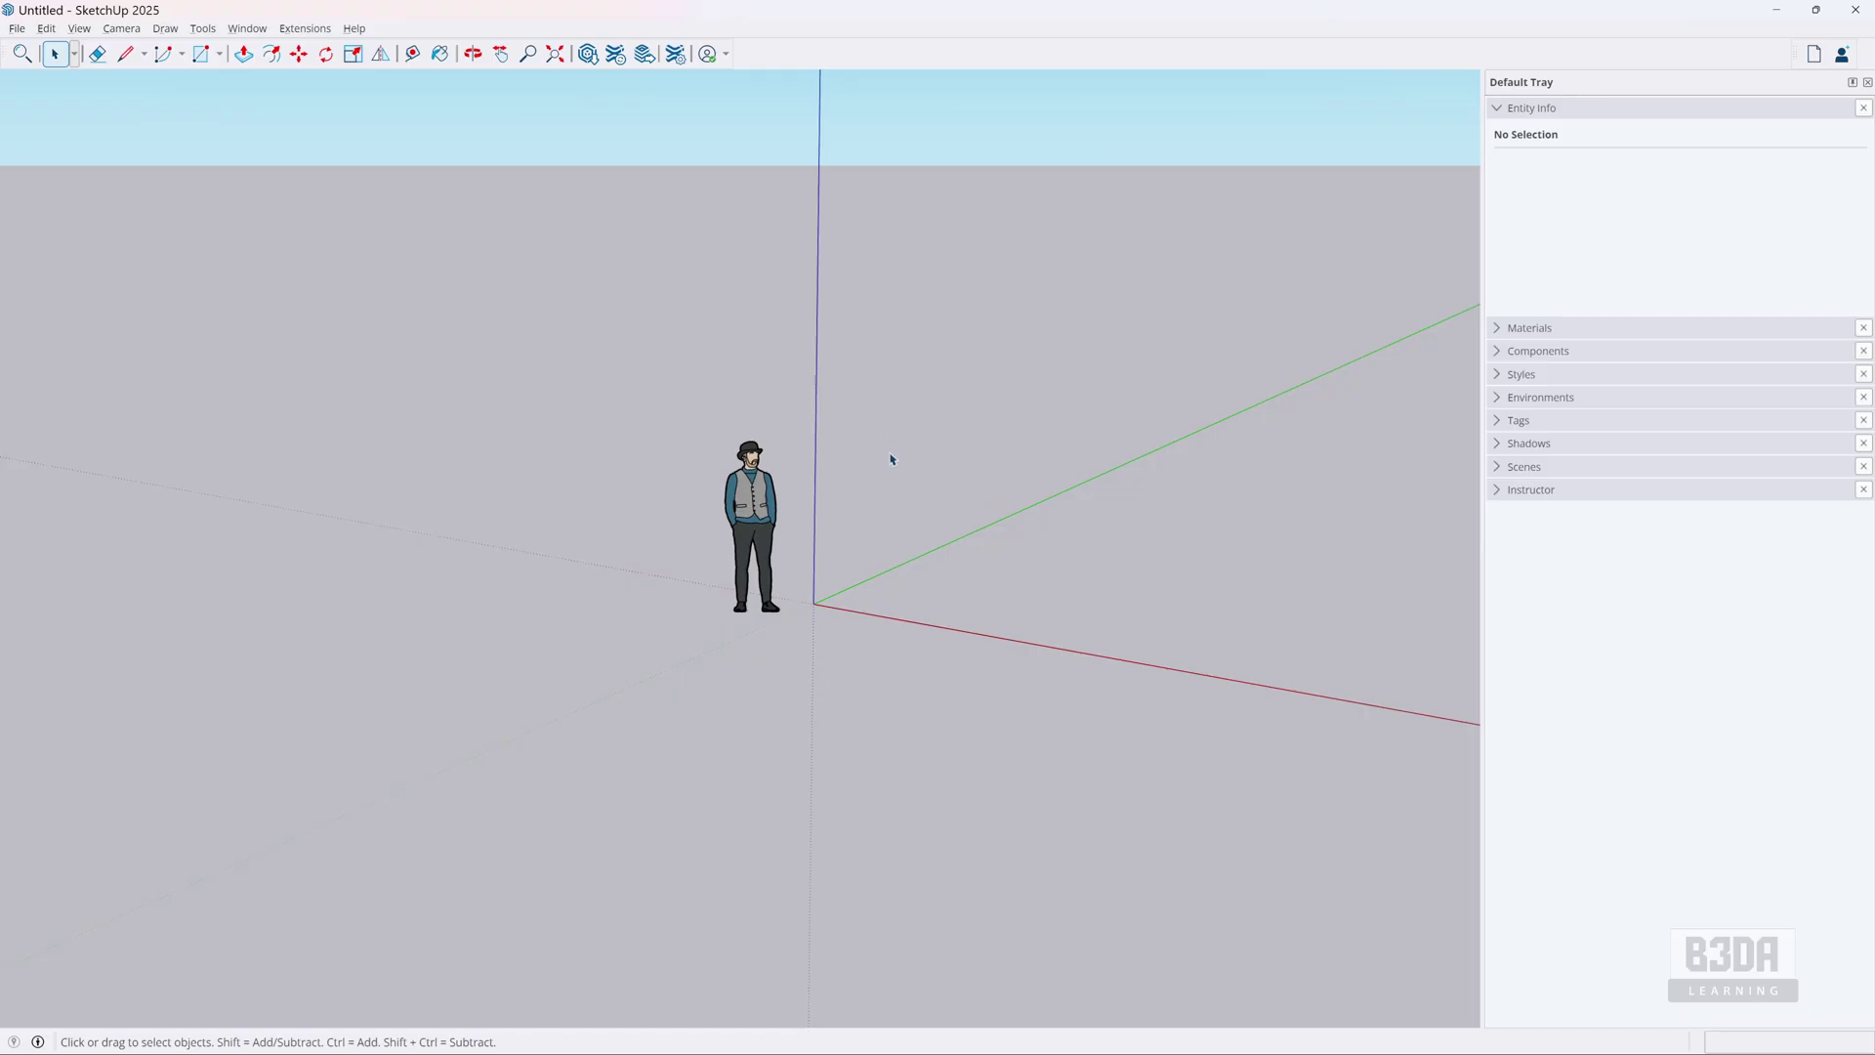
Draw a rectangle on the ground beside the figure and push/pull it up into a box.
key("r")
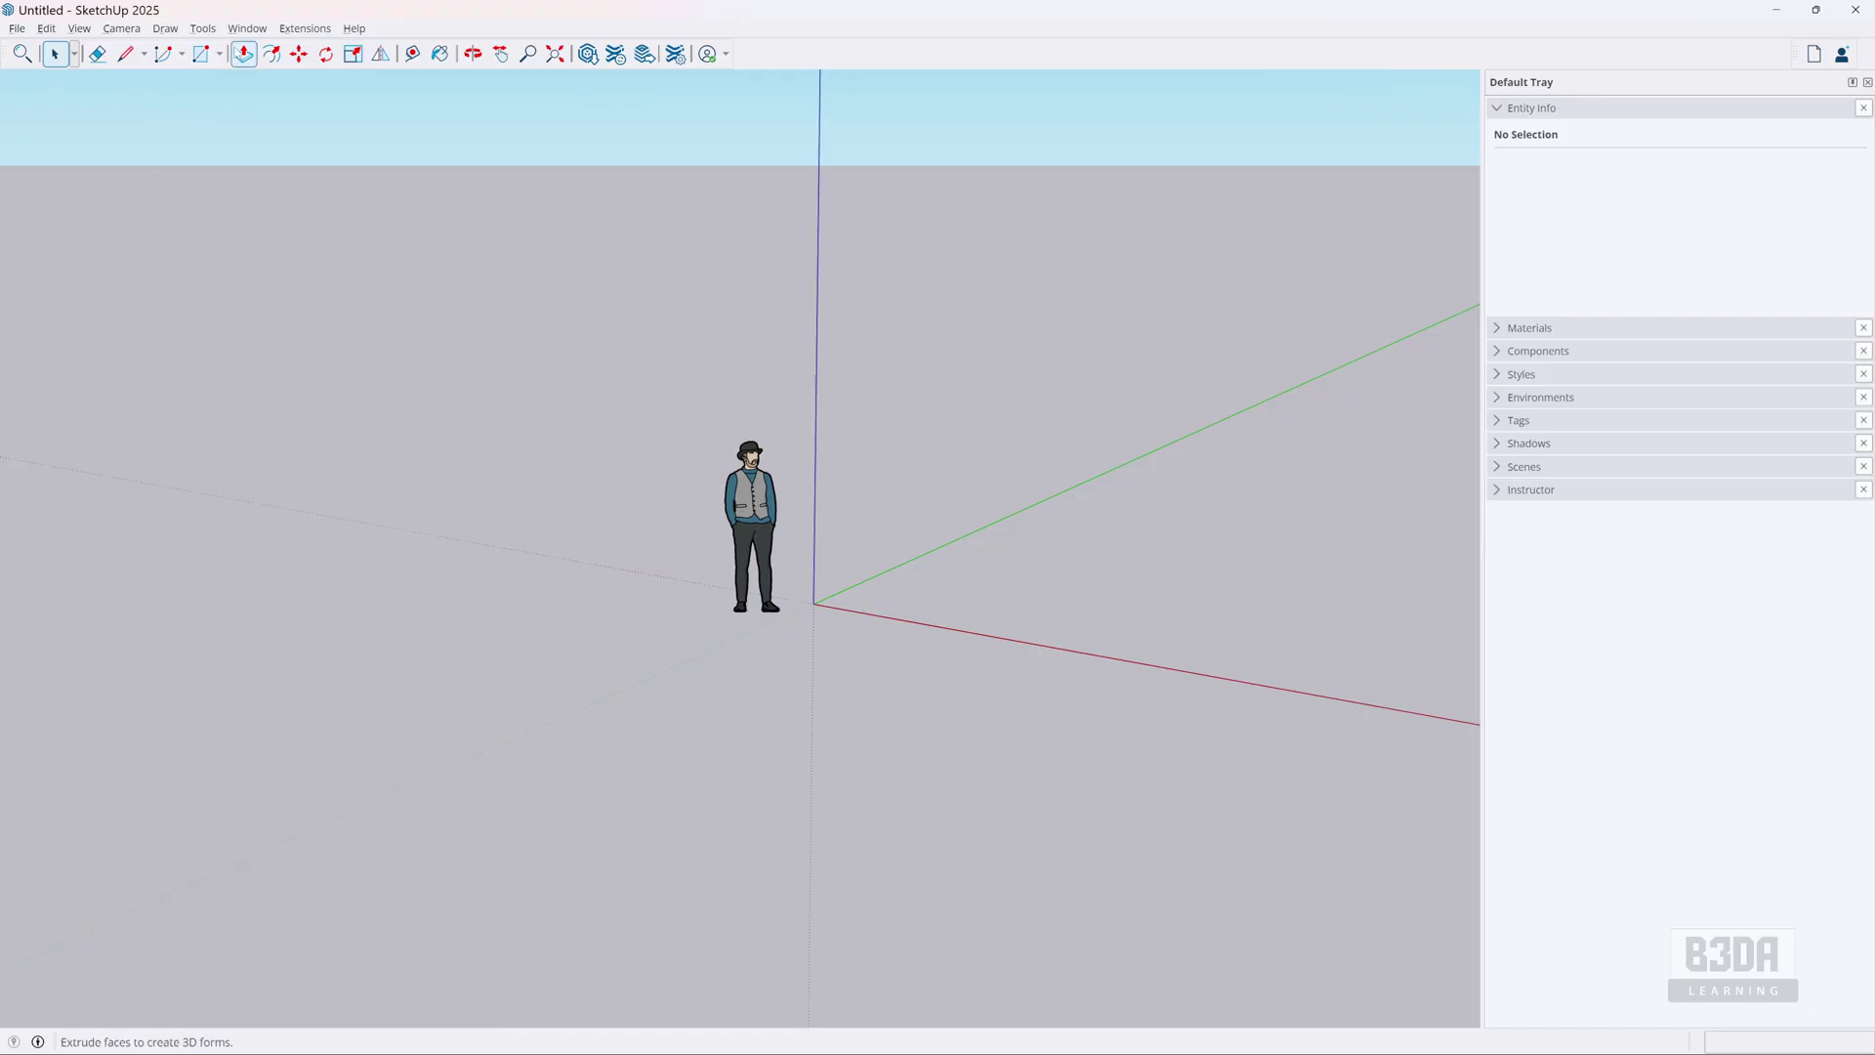
left_click(1063, 471)
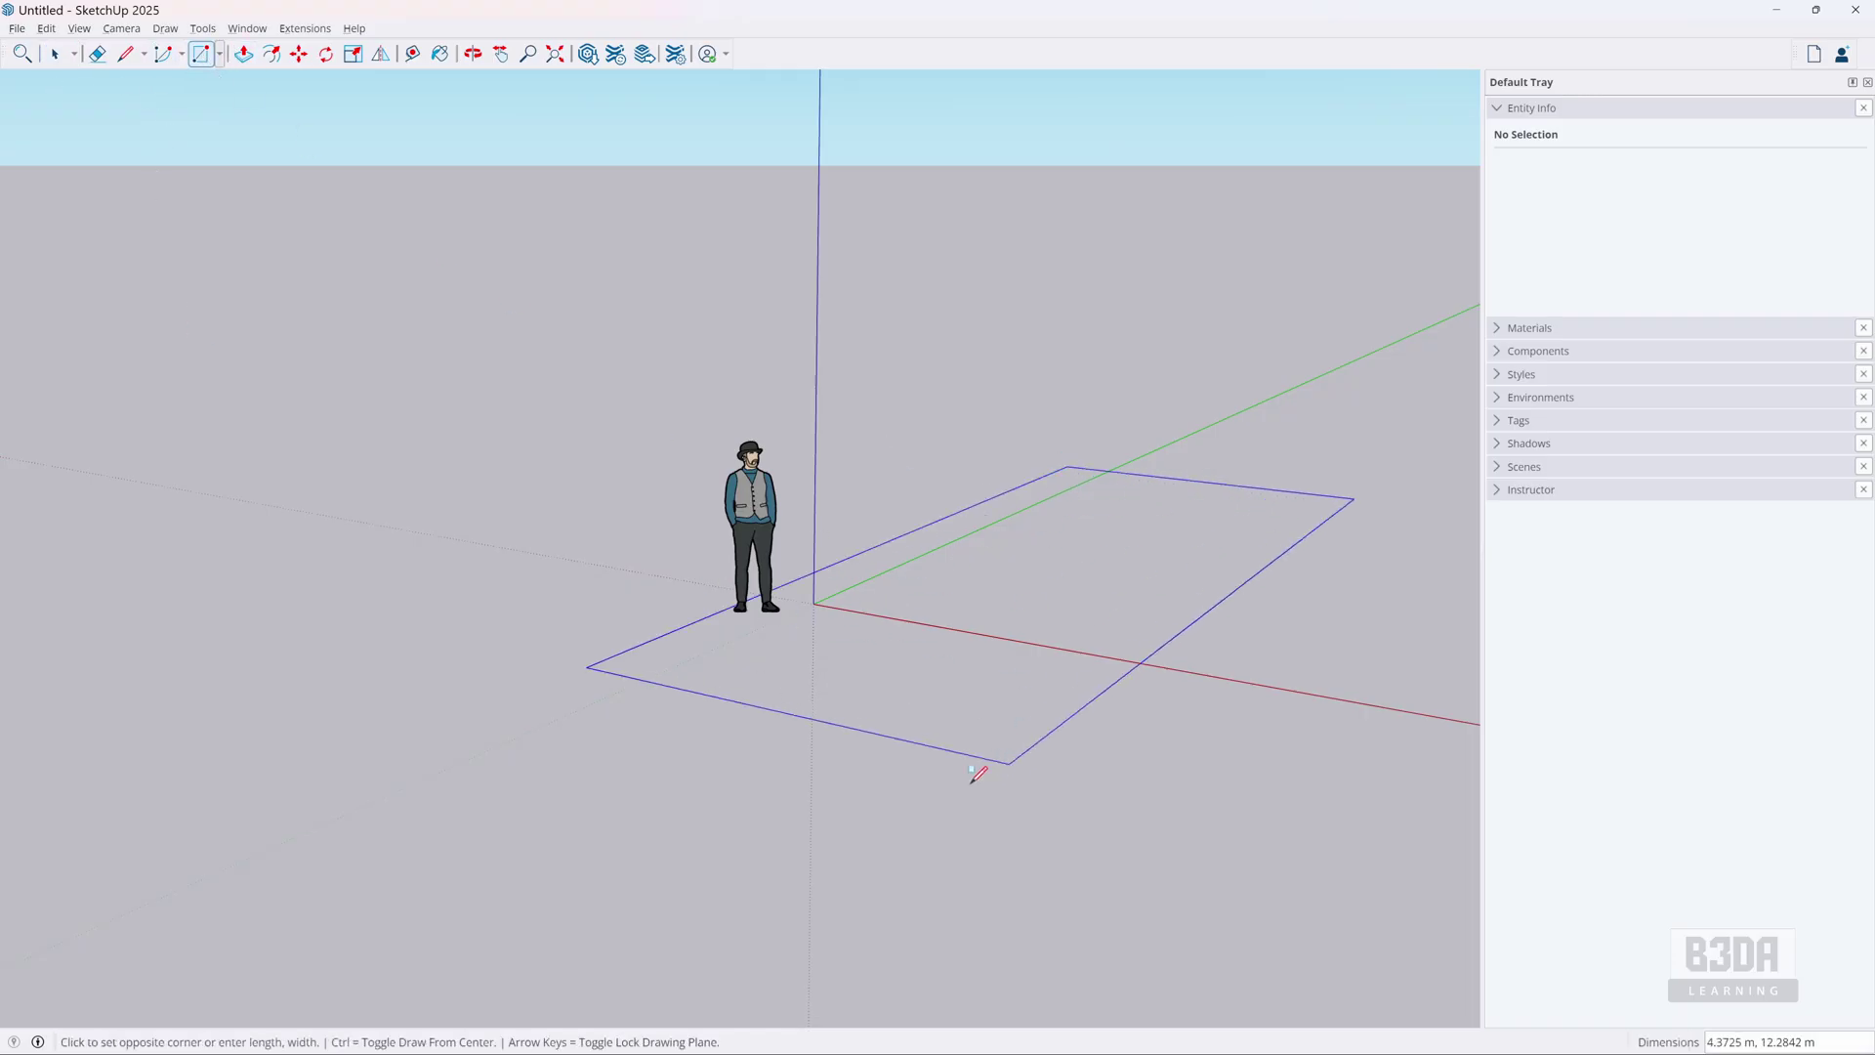
left_click(1093, 609)
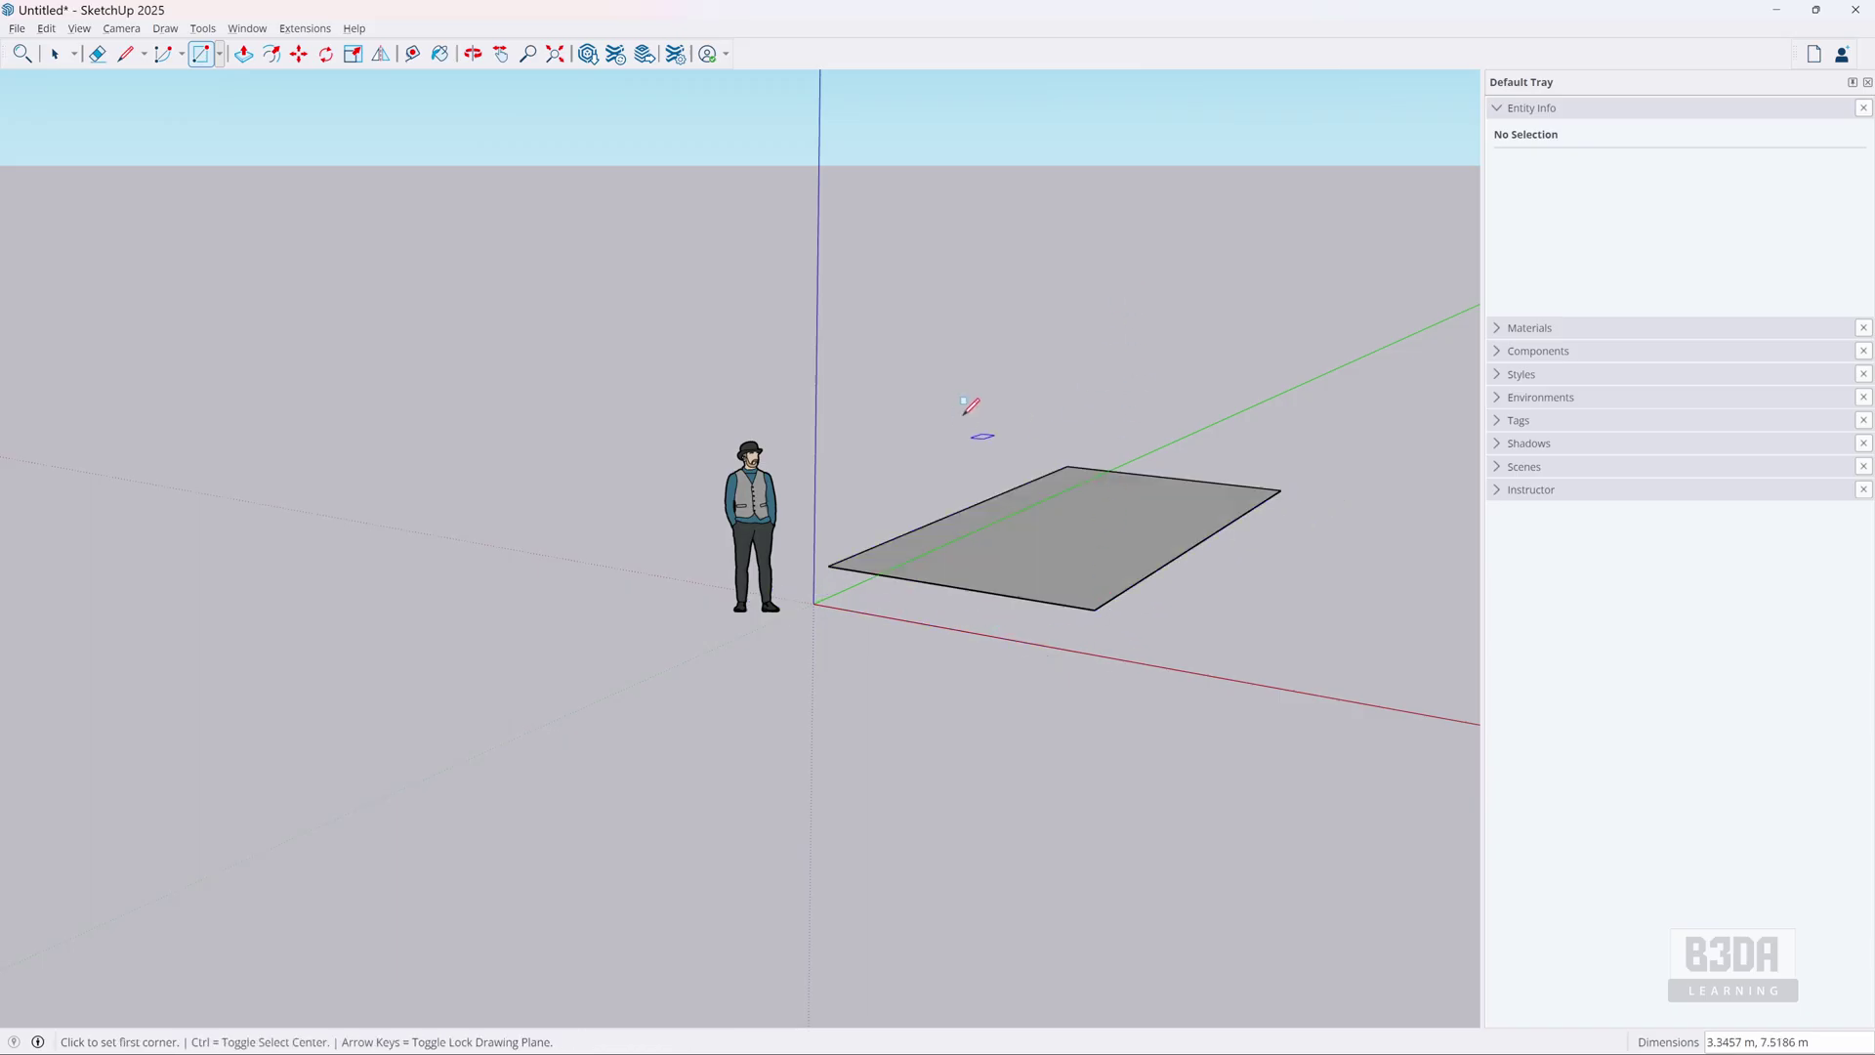
left_click(243, 54)
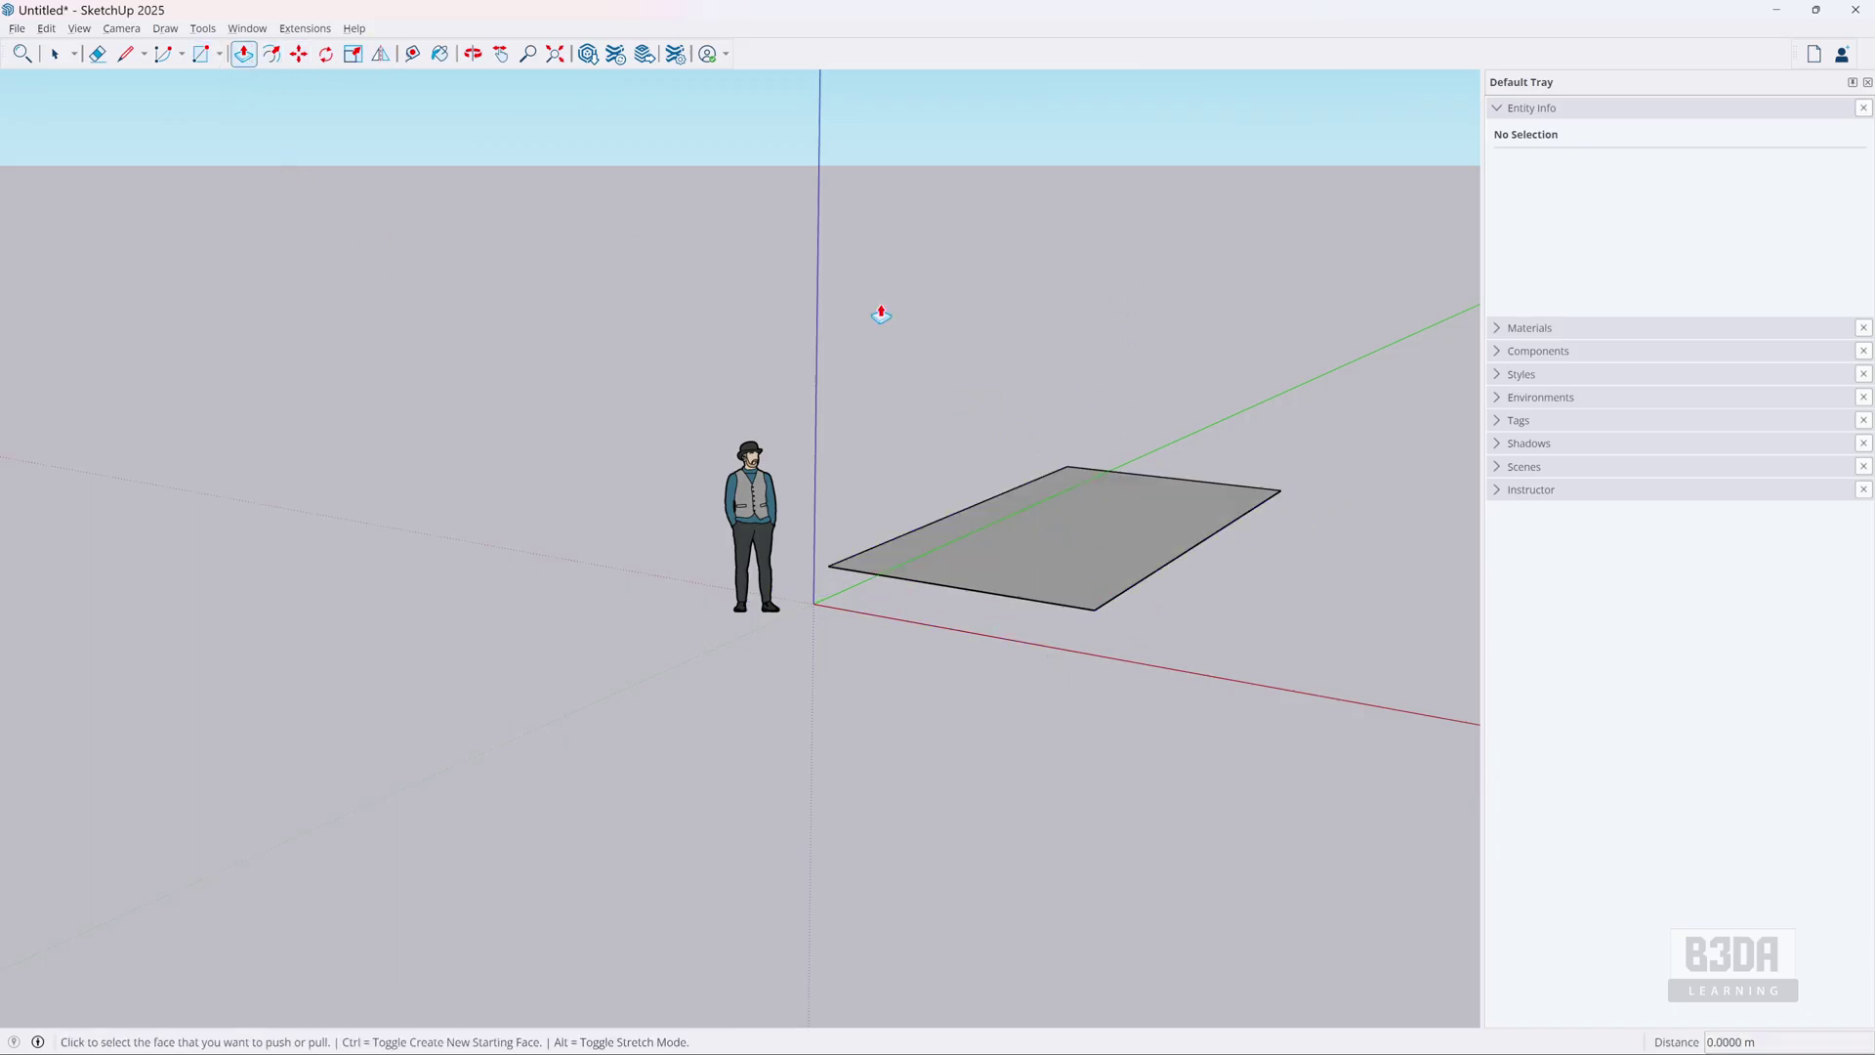
left_click(1026, 482)
left_click(1025, 260)
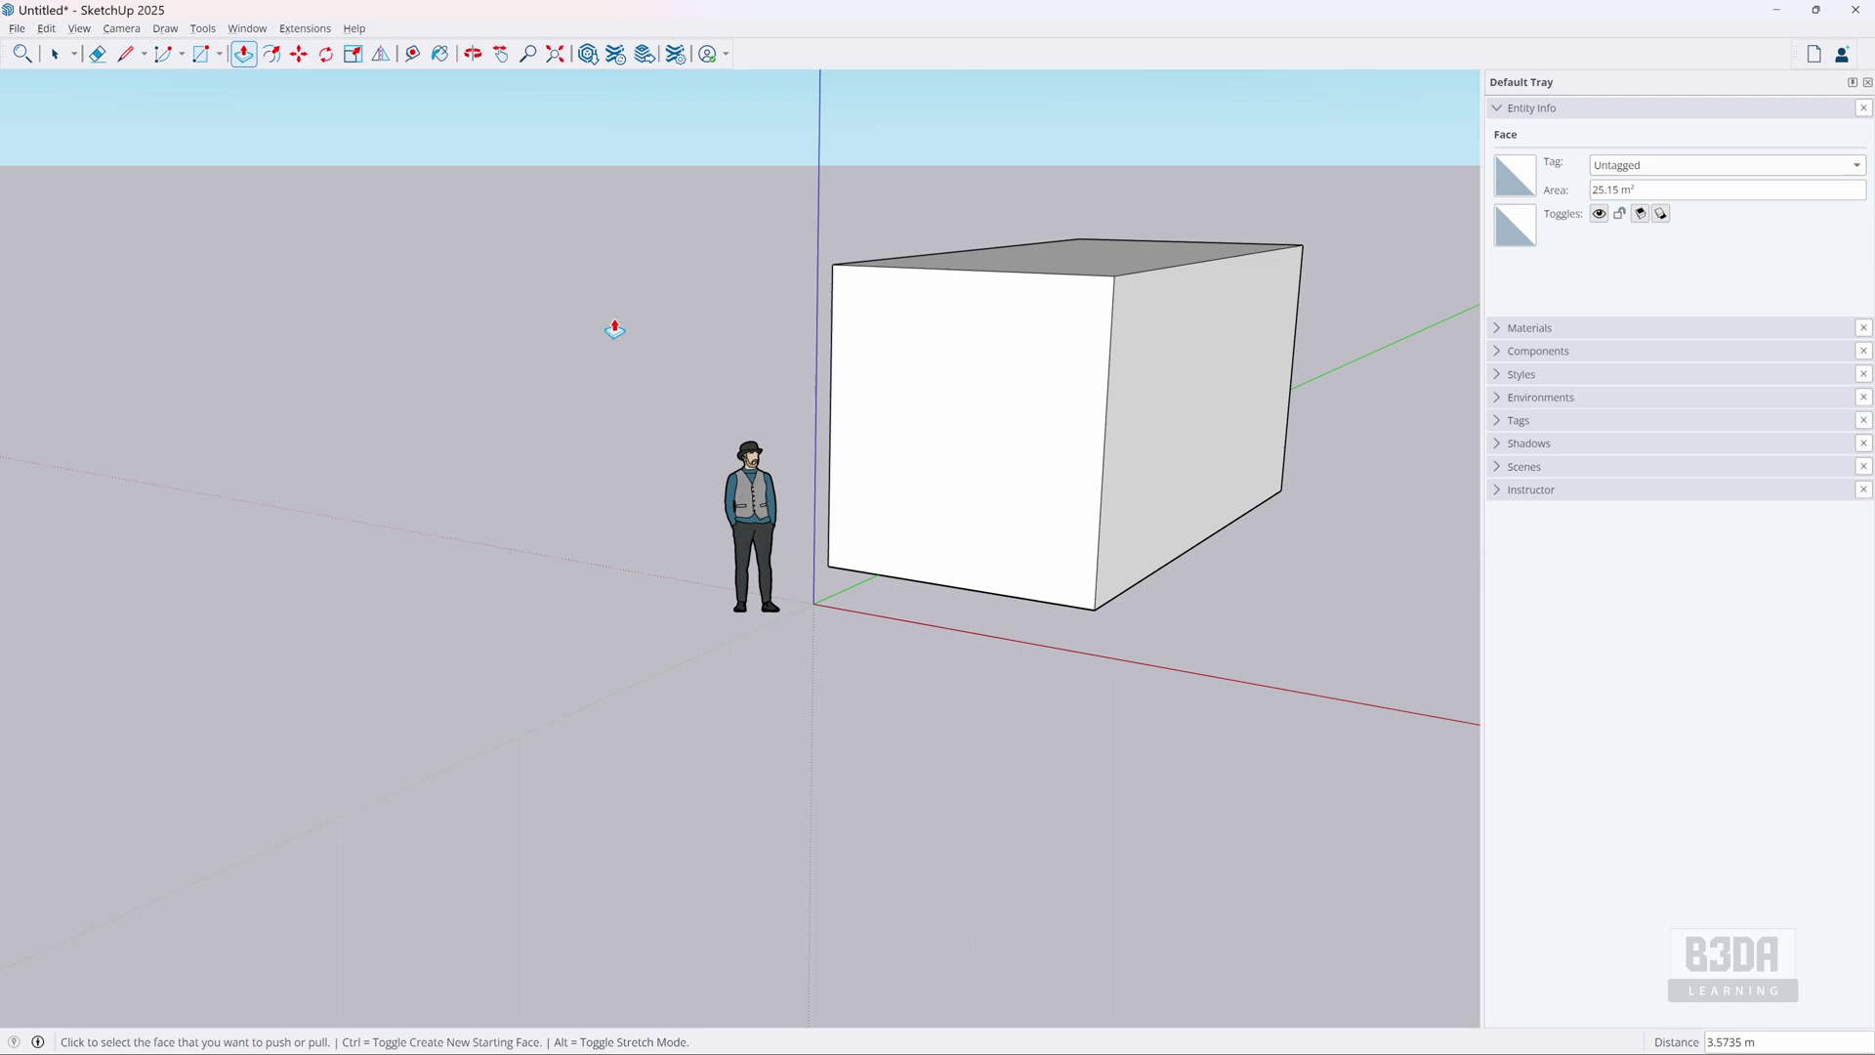
Enable the Views toolbar, move it clear of the model, and apply the Iso view.
right_click(879, 55)
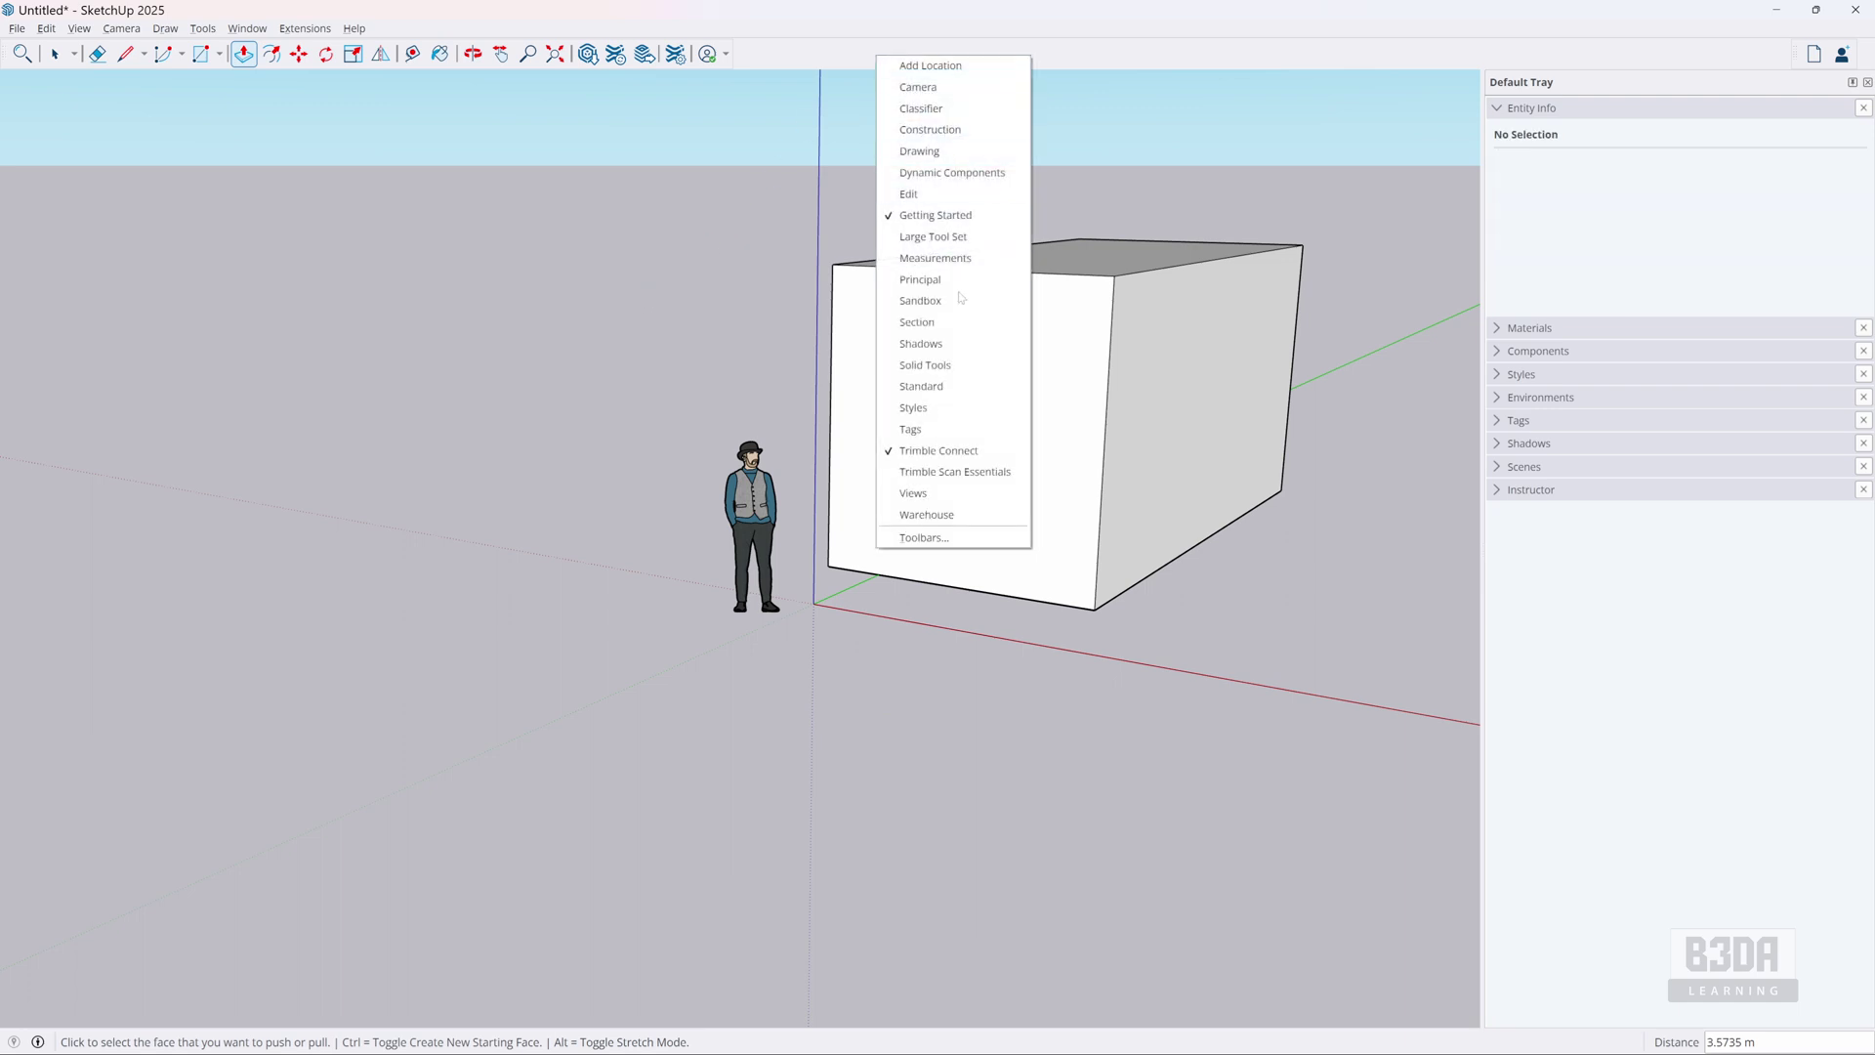
left_click(987, 493)
left_click_drag(610, 148, 632, 136)
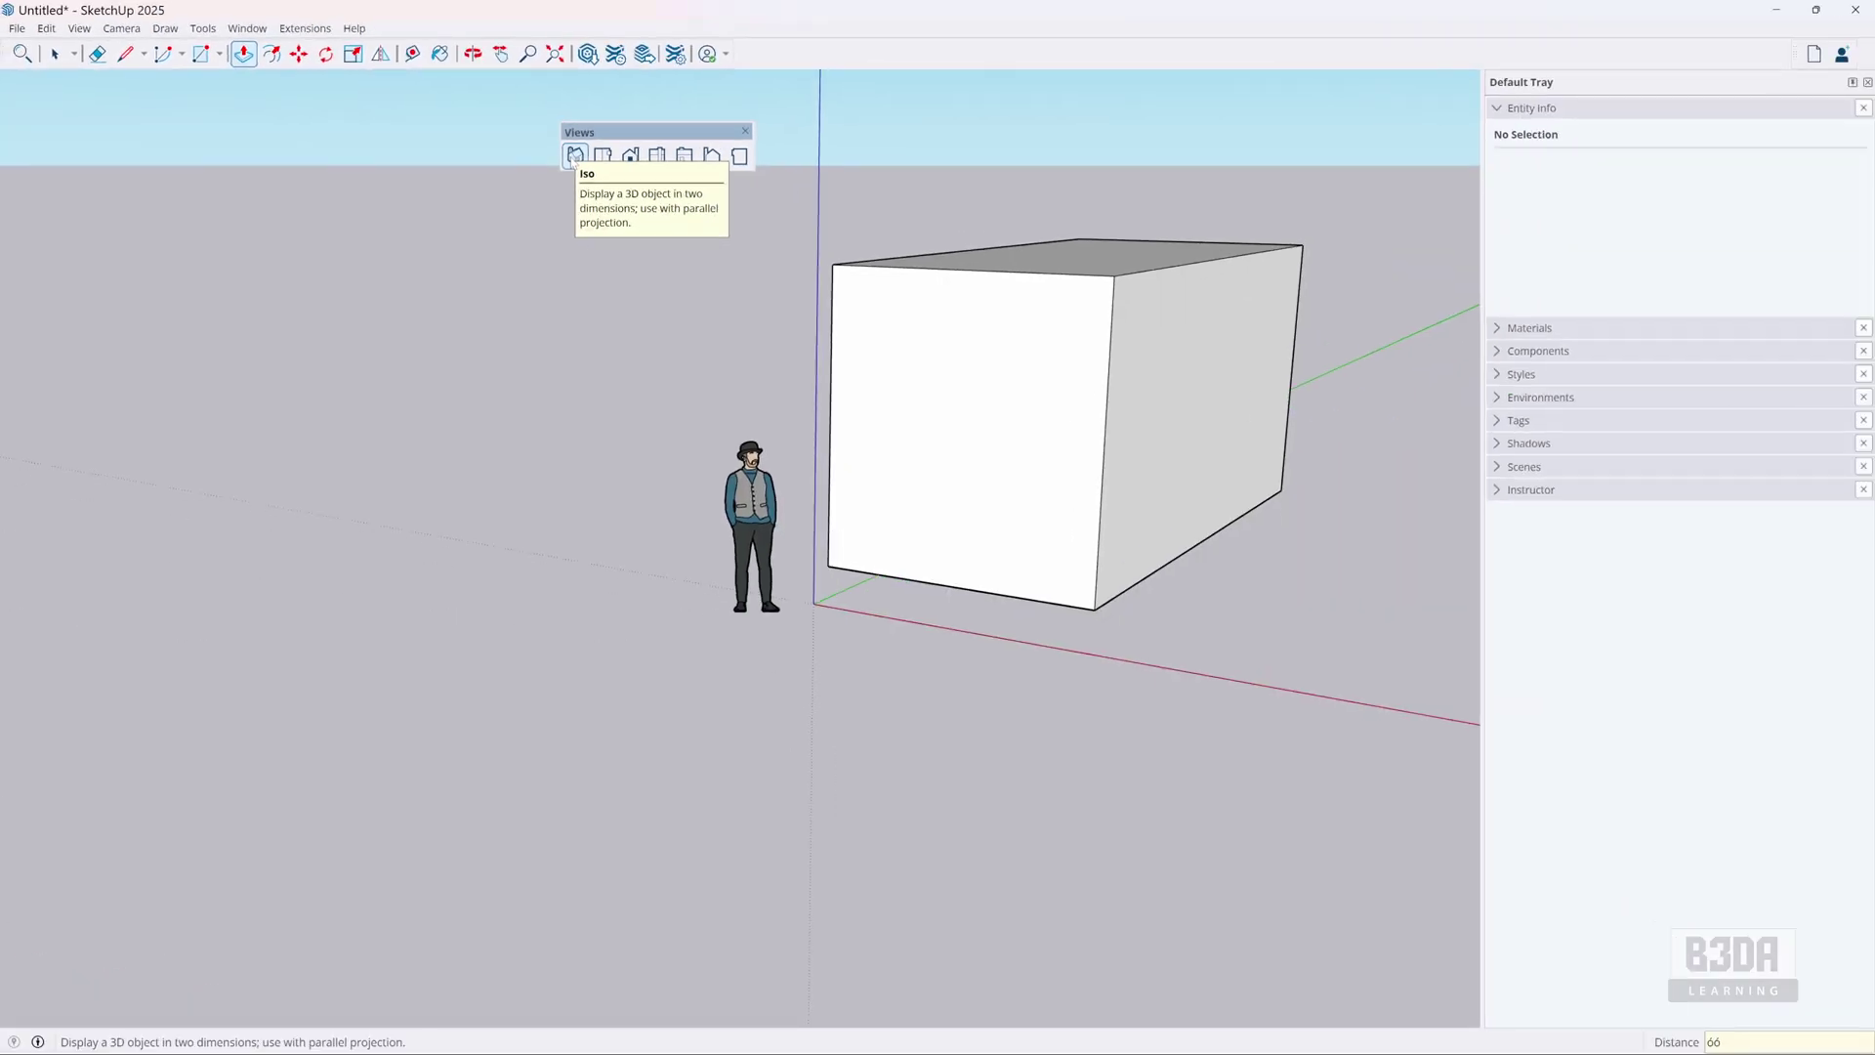
left_click(944, 314)
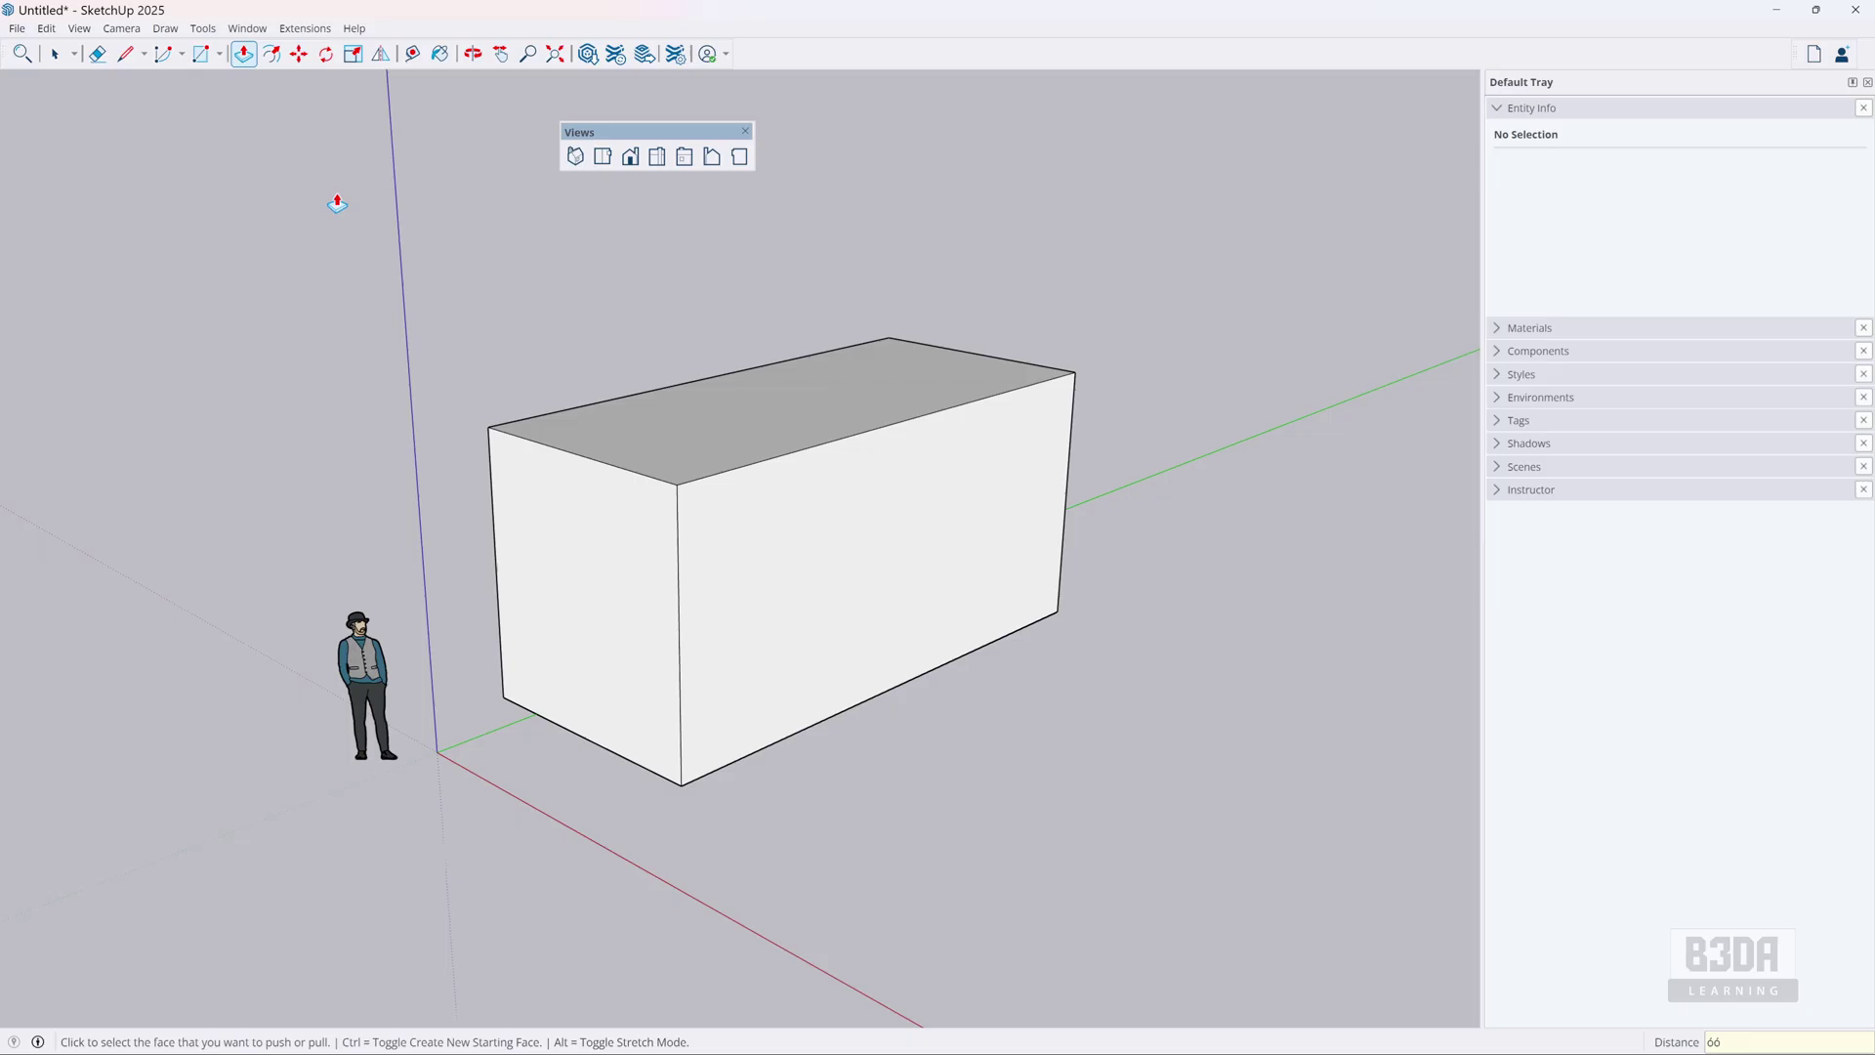
Switch the camera to Parallel Projection and reapply the Iso view.
left_click(134, 31)
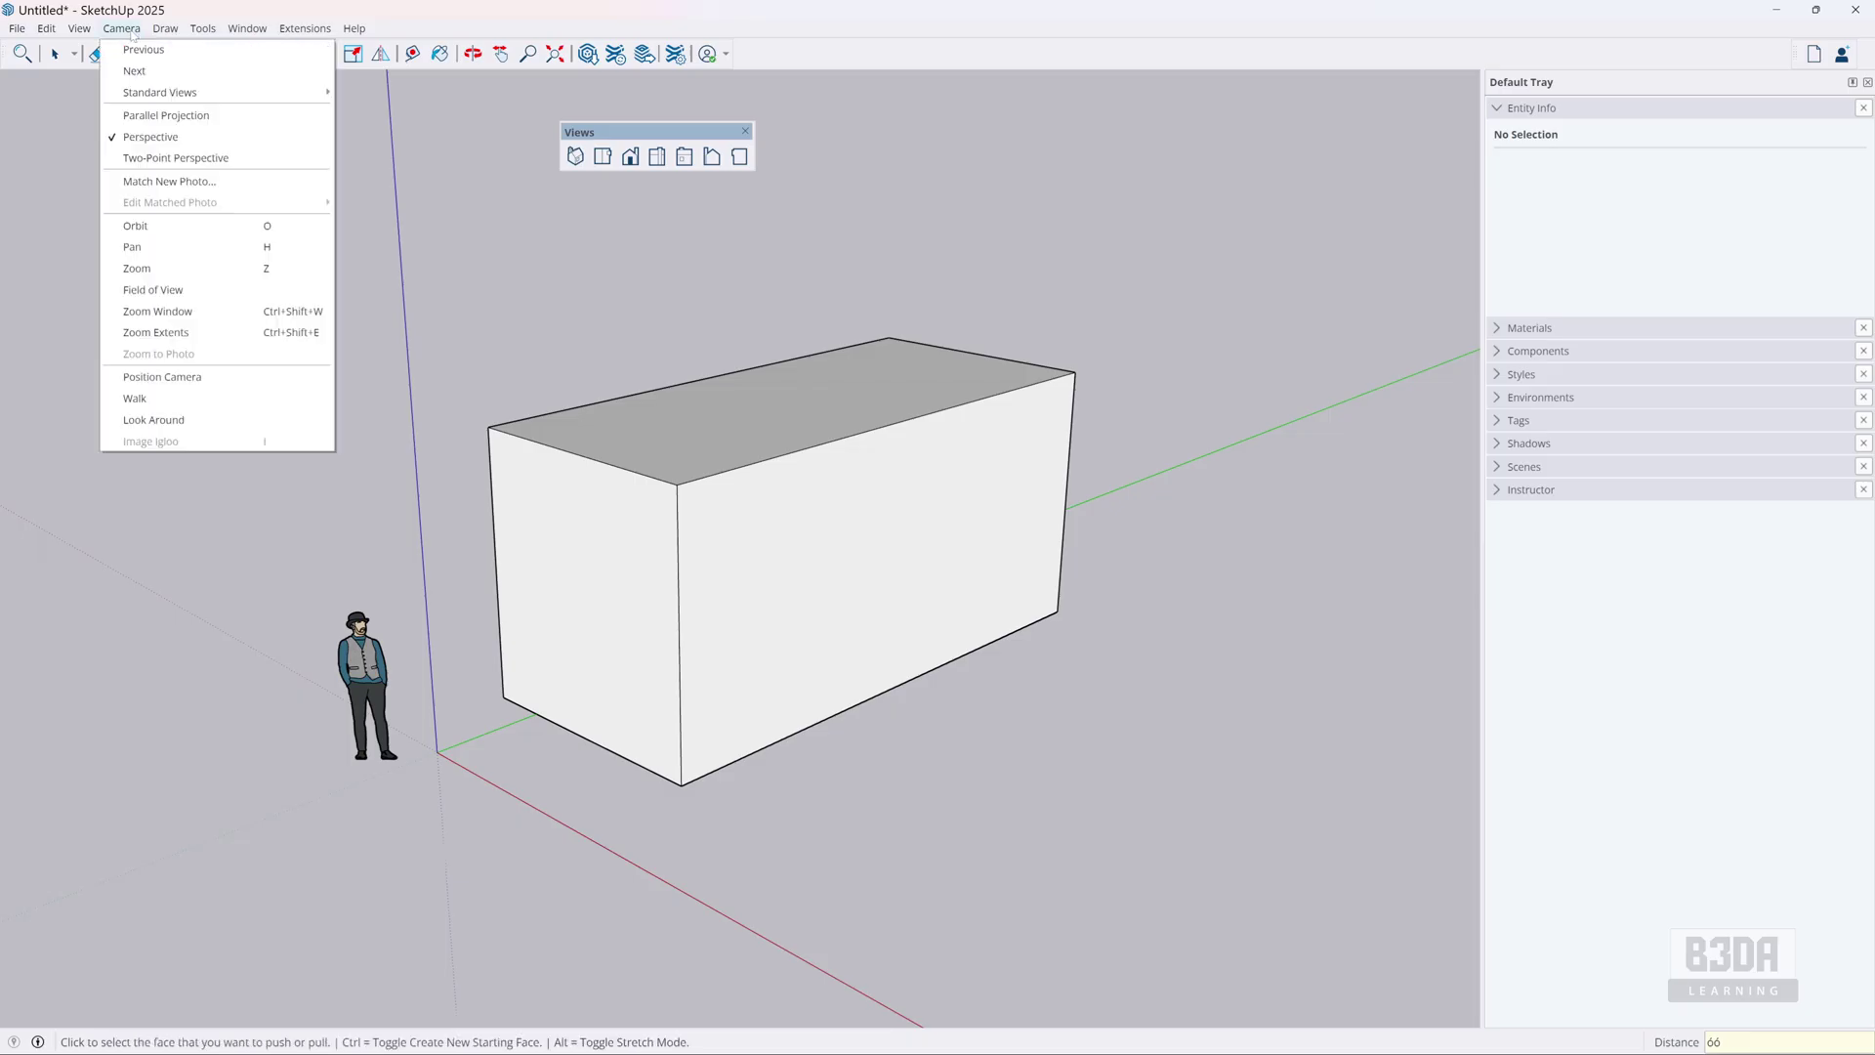
left_click(231, 117)
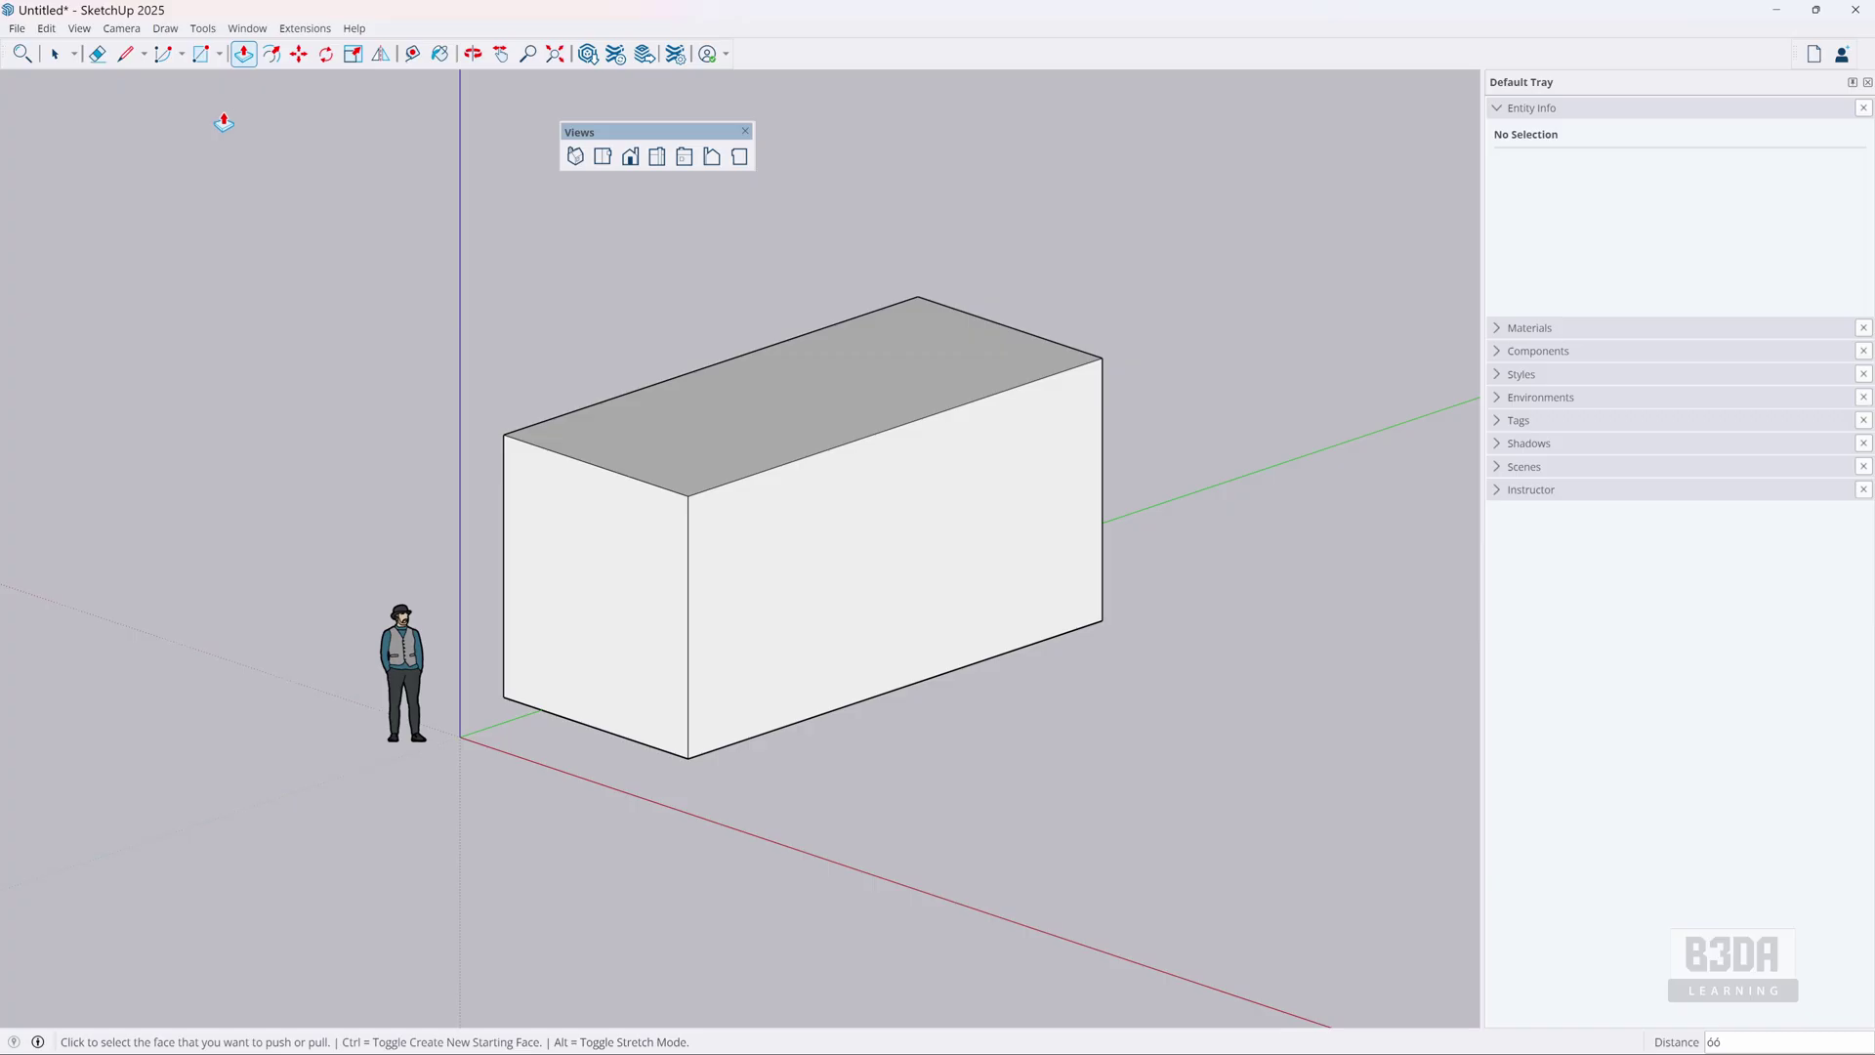
left_click(575, 158)
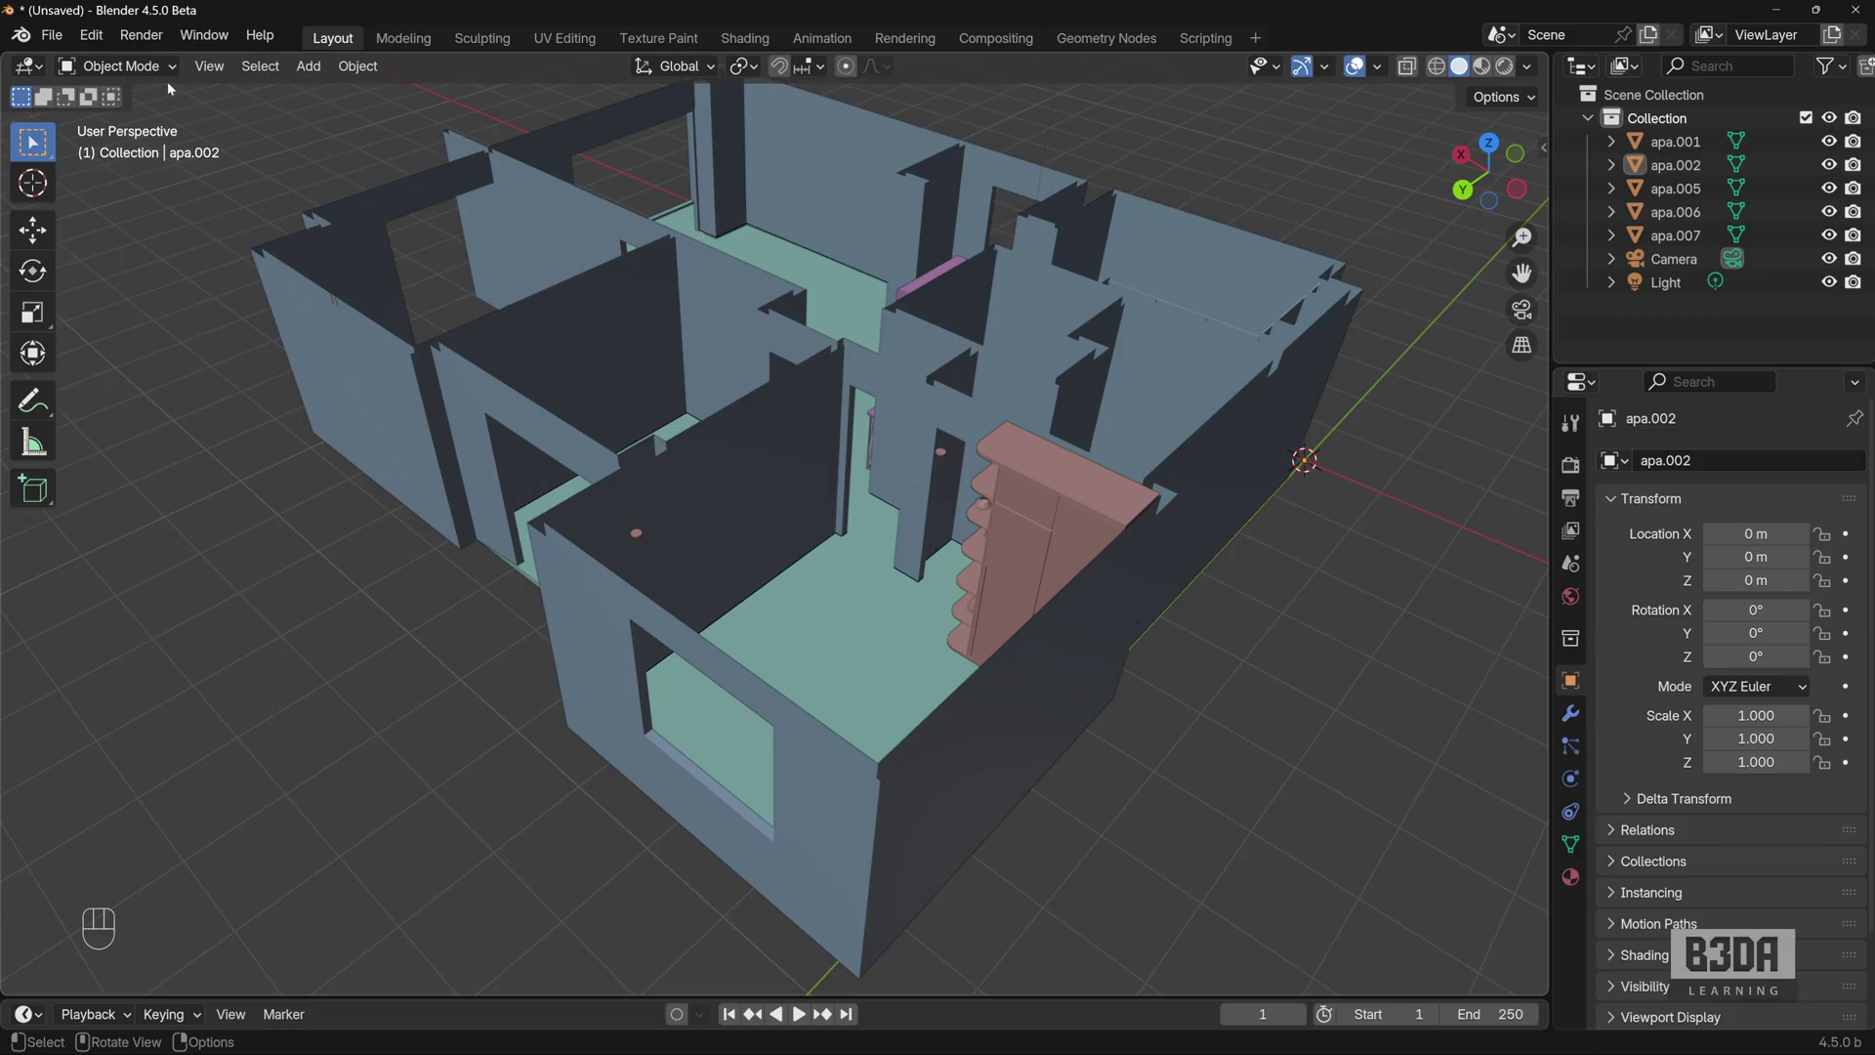
Open Edit > Preferences, search 'pdt' to confirm PDT is installed, then clear the search.
left_click(104, 44)
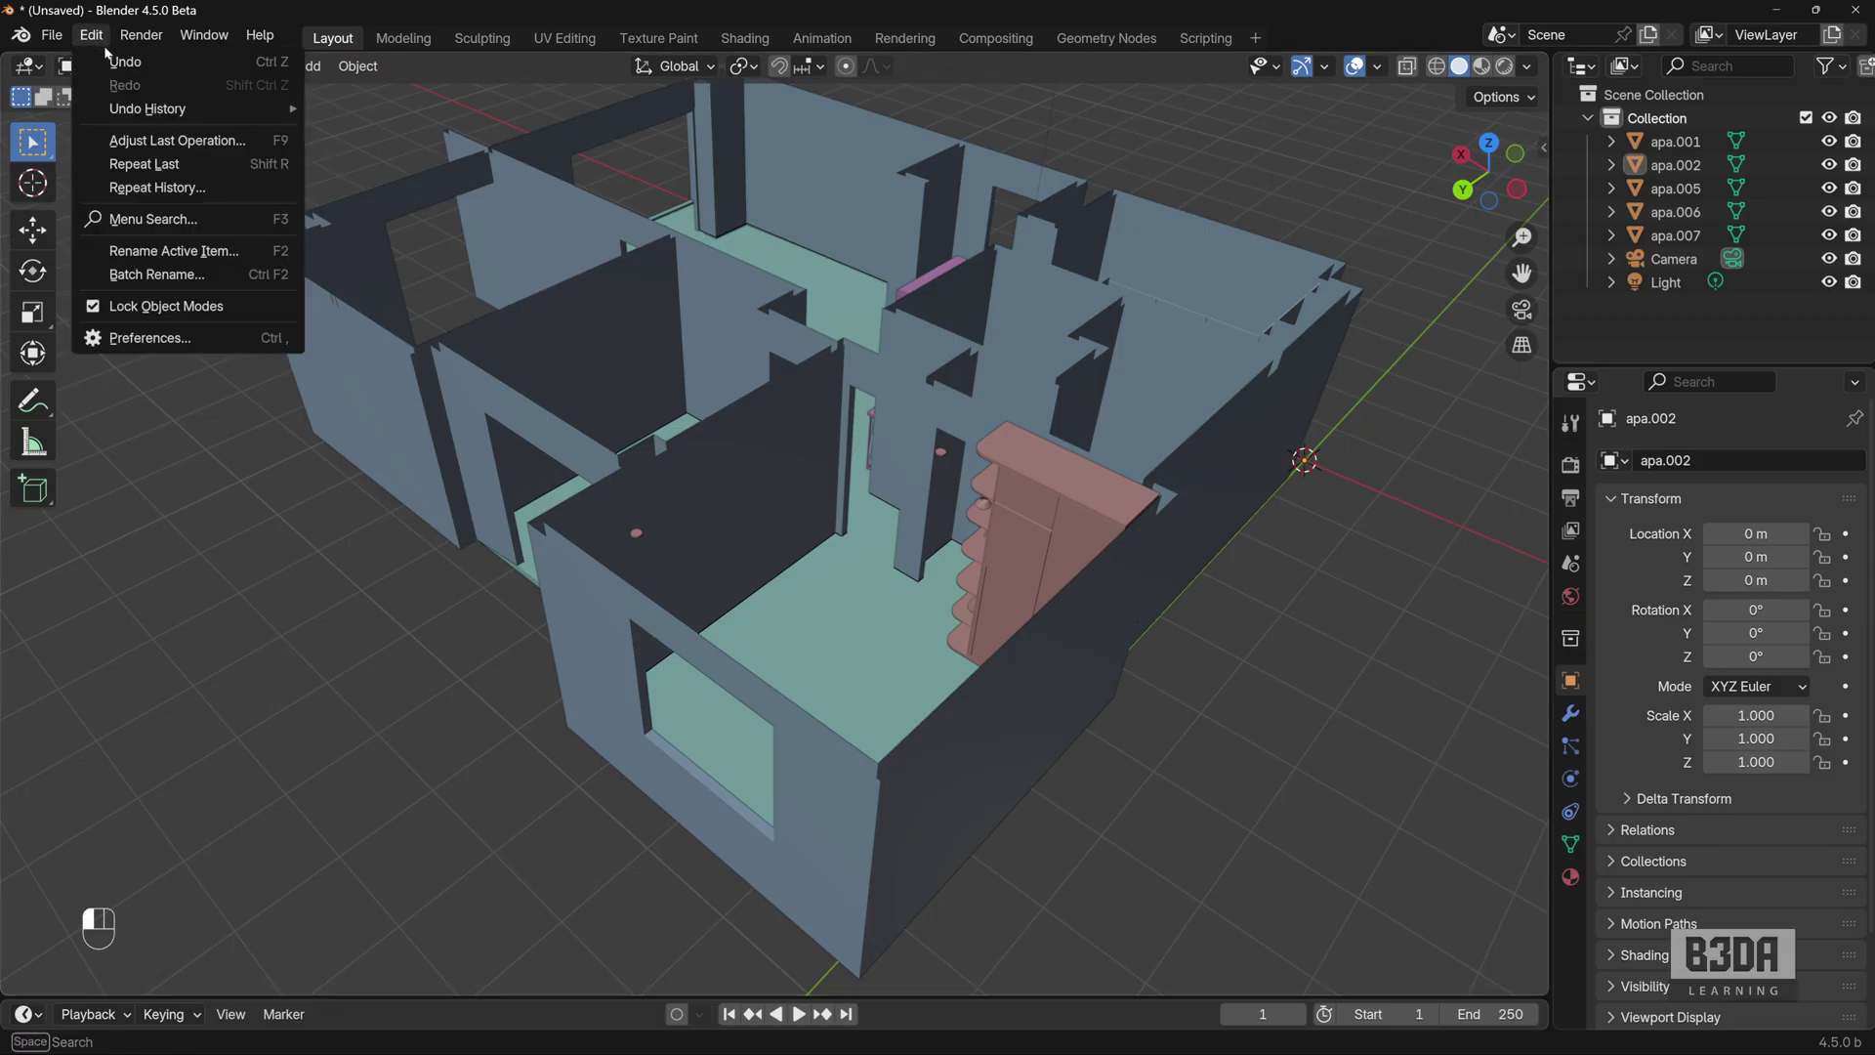
left_click(203, 337)
left_click_drag(381, 4, 794, 129)
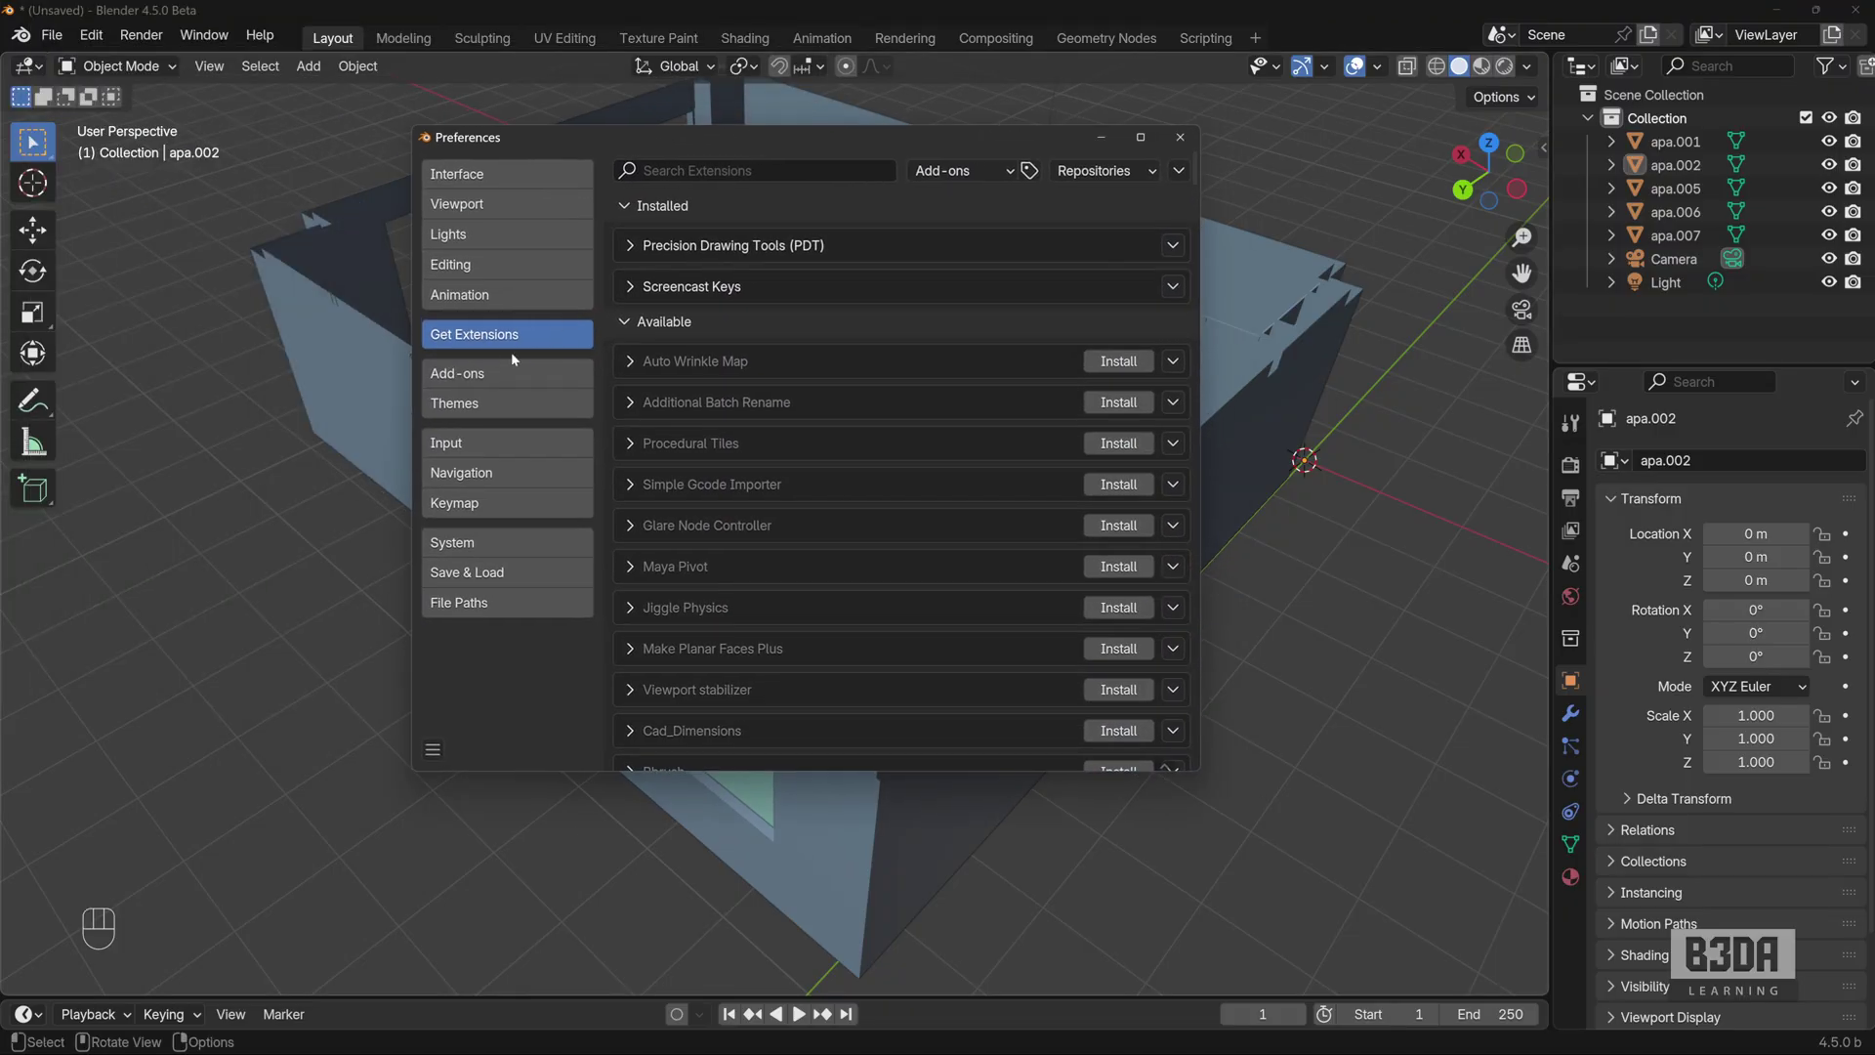
left_click(684, 171)
type("pdt")
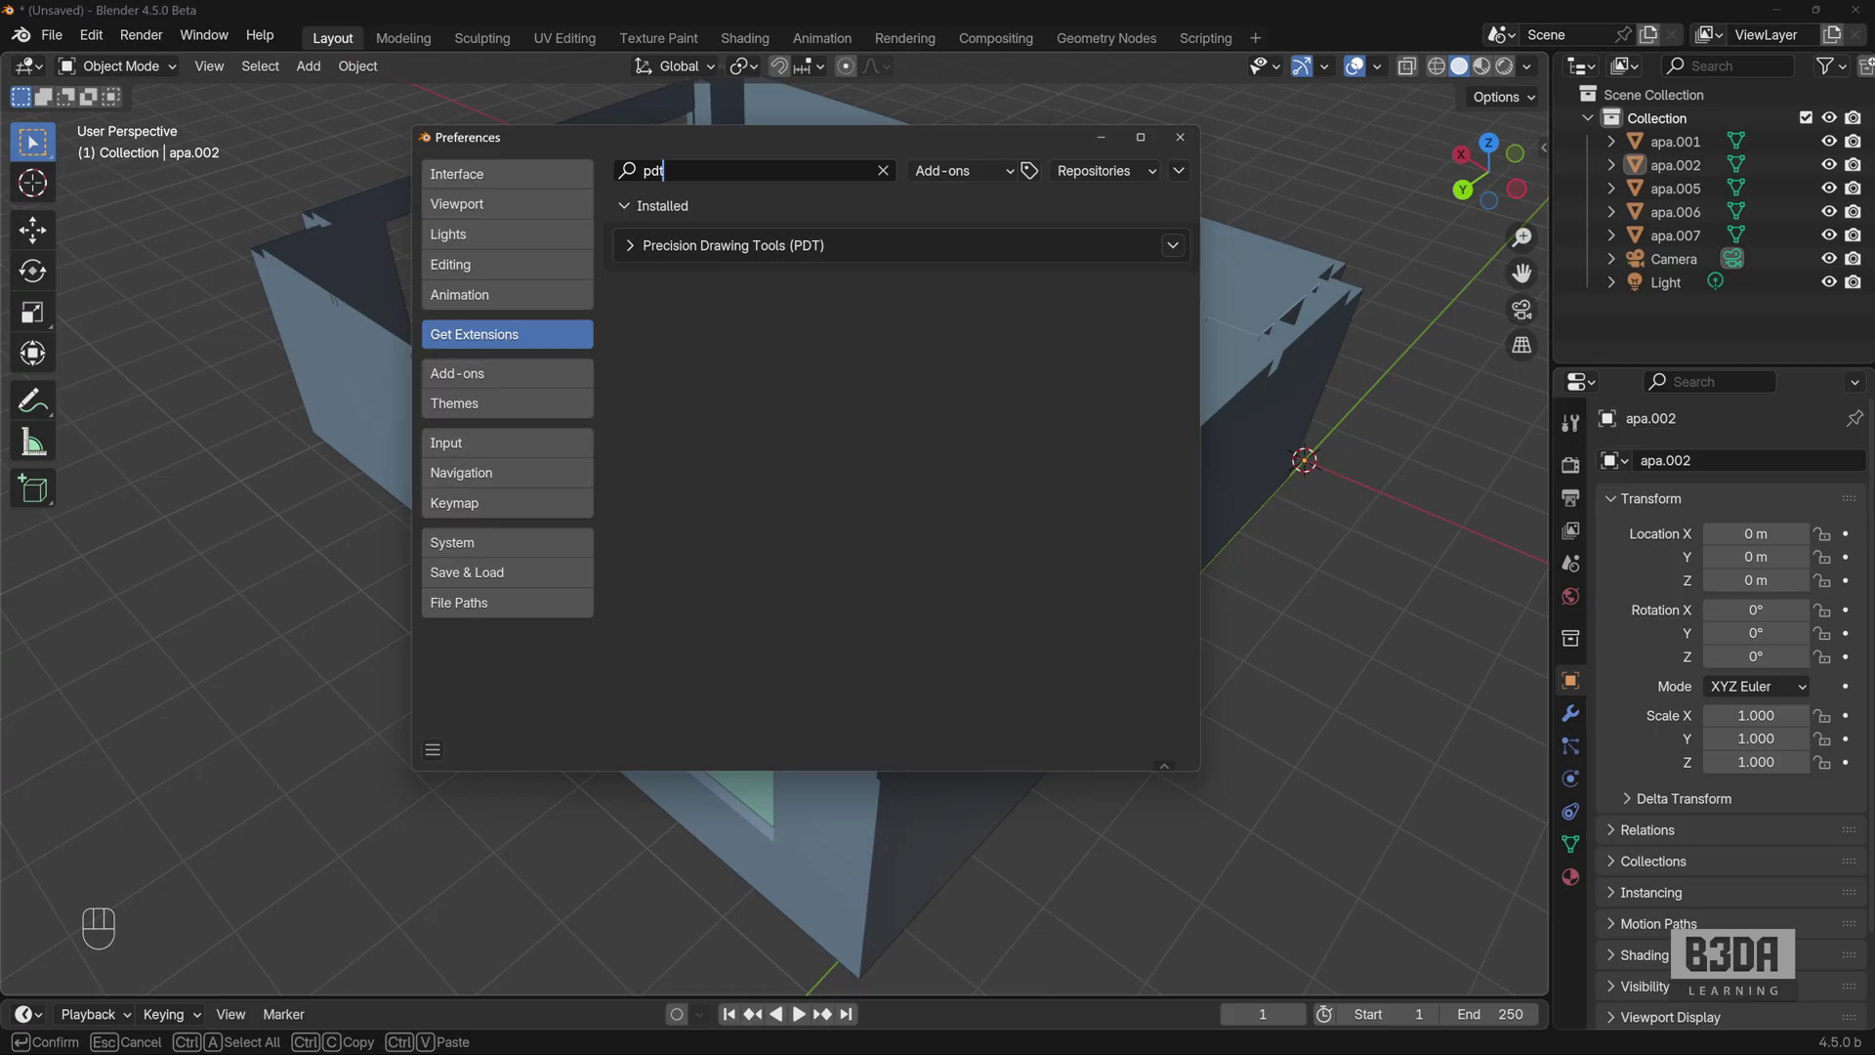
key("Return")
left_click(883, 170)
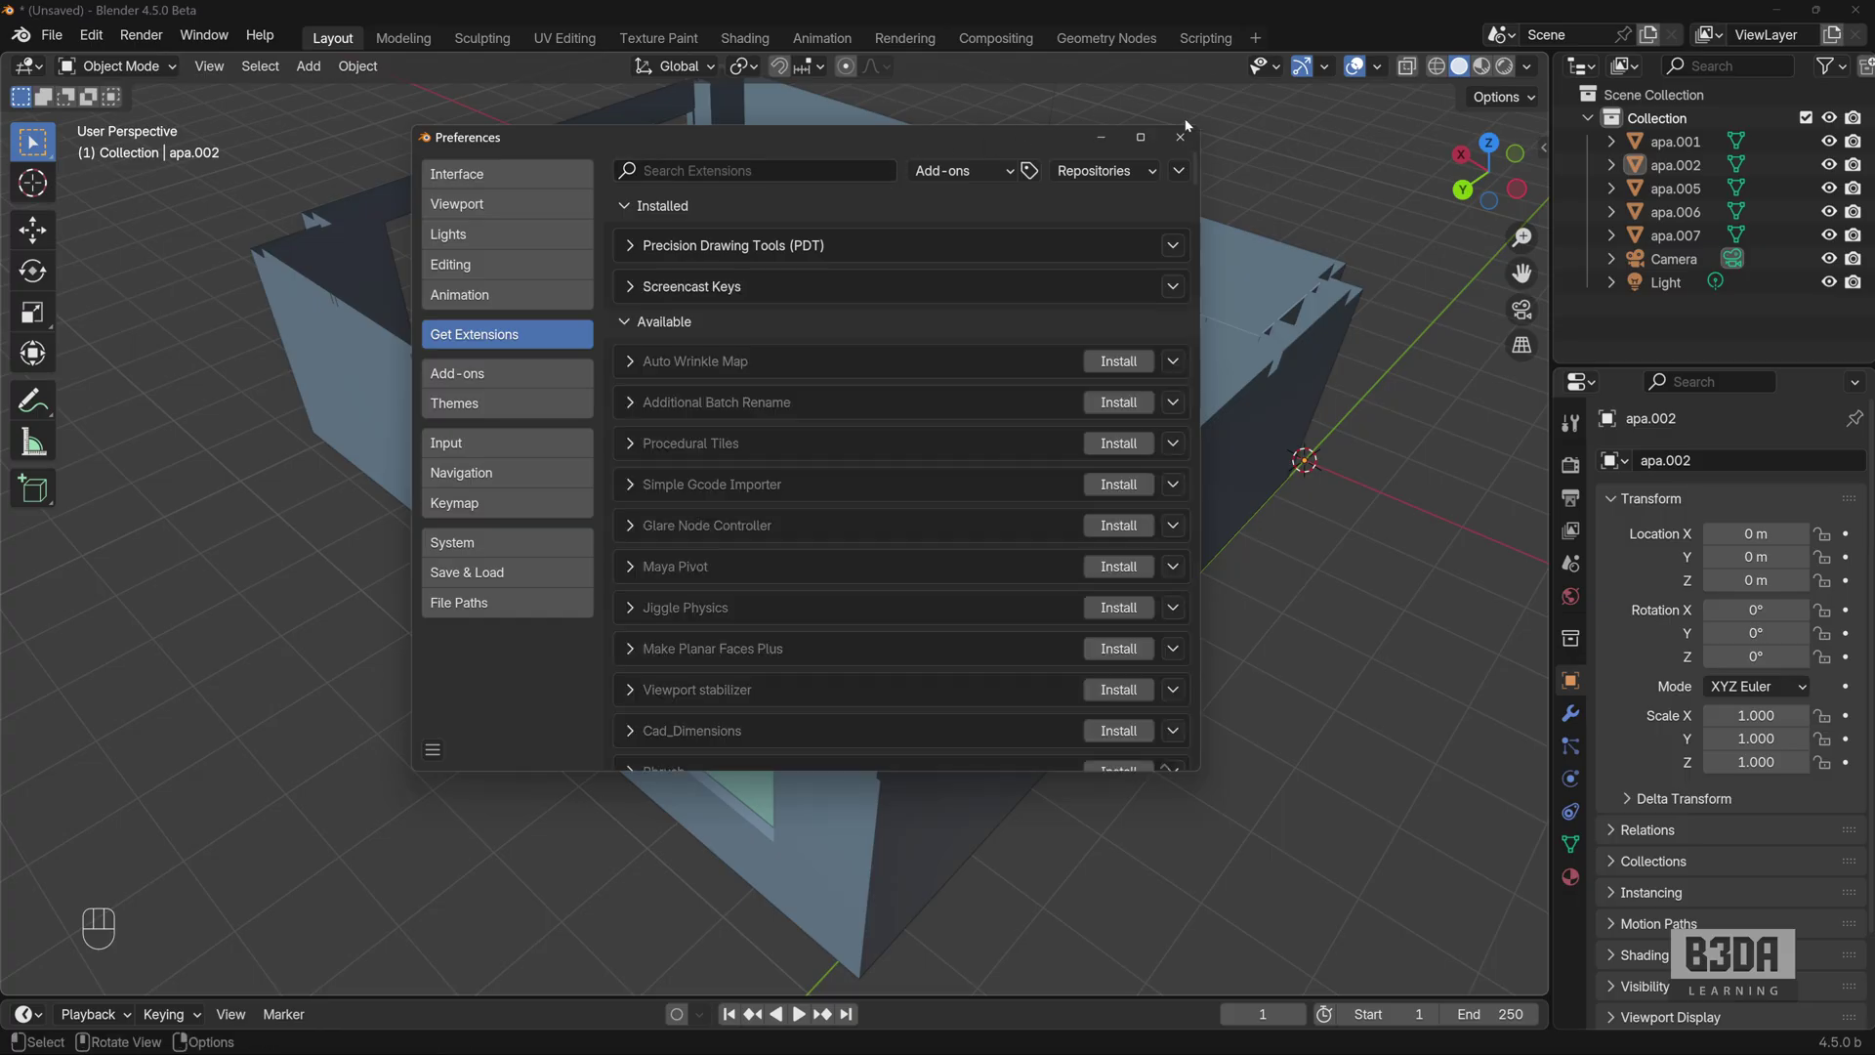
Close Preferences, show the PDT sidebar tab, and expand its Design Operations and Design Tools sections.
left_click(1180, 139)
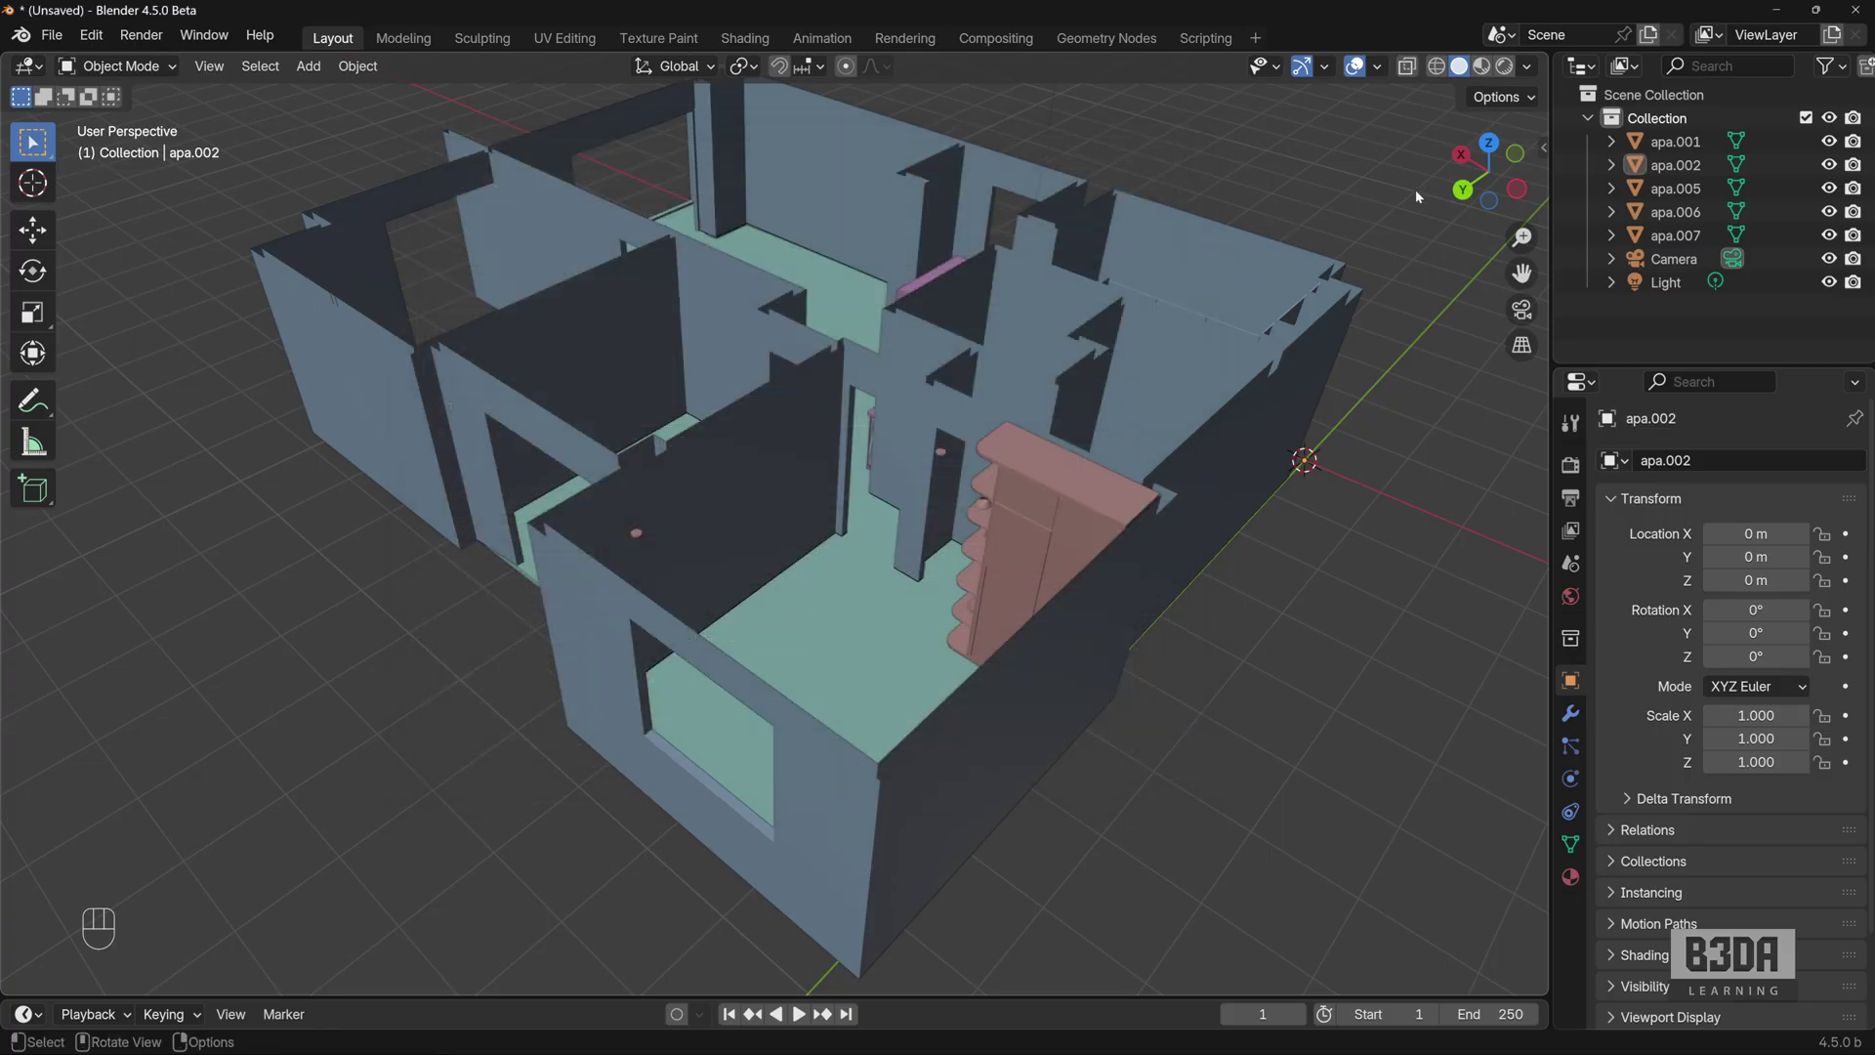
left_click(1541, 148)
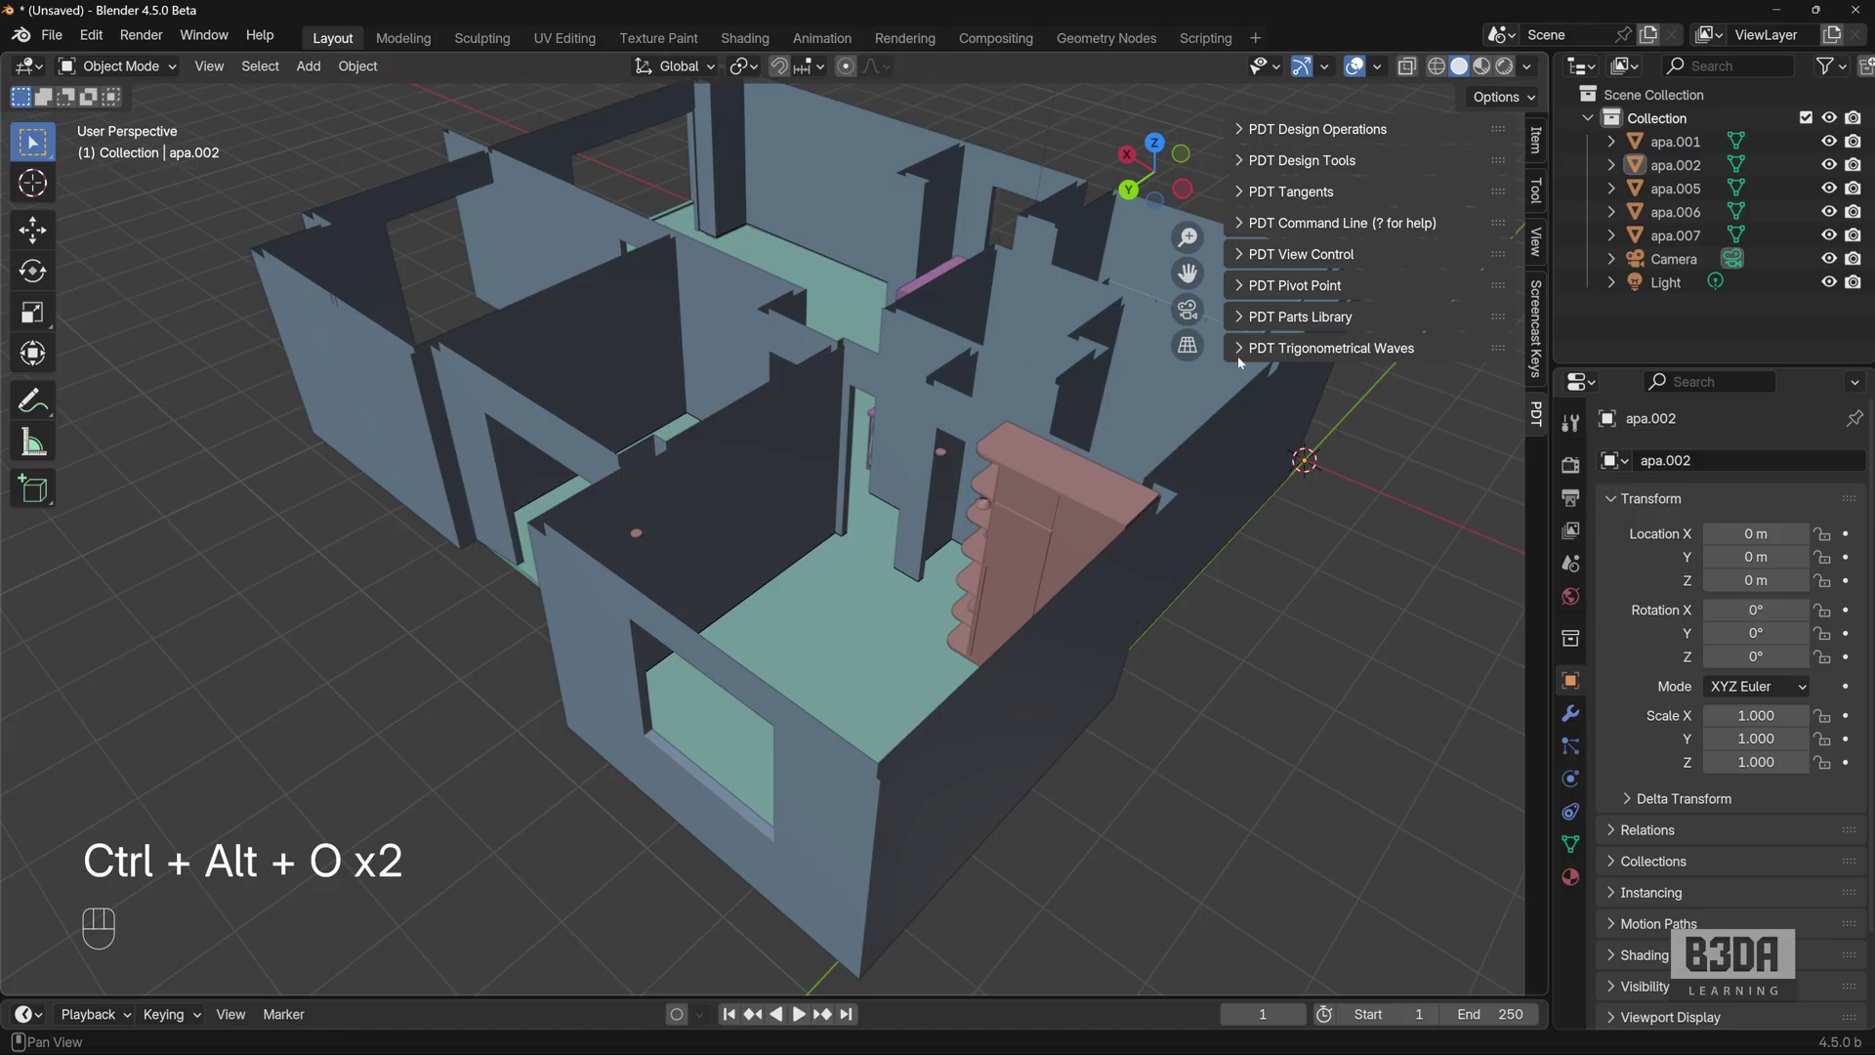
mouse_move(1239, 355)
left_mouse_down()
mouse_move(1243, 129)
mouse_move(1115, 176)
left_mouse_up()
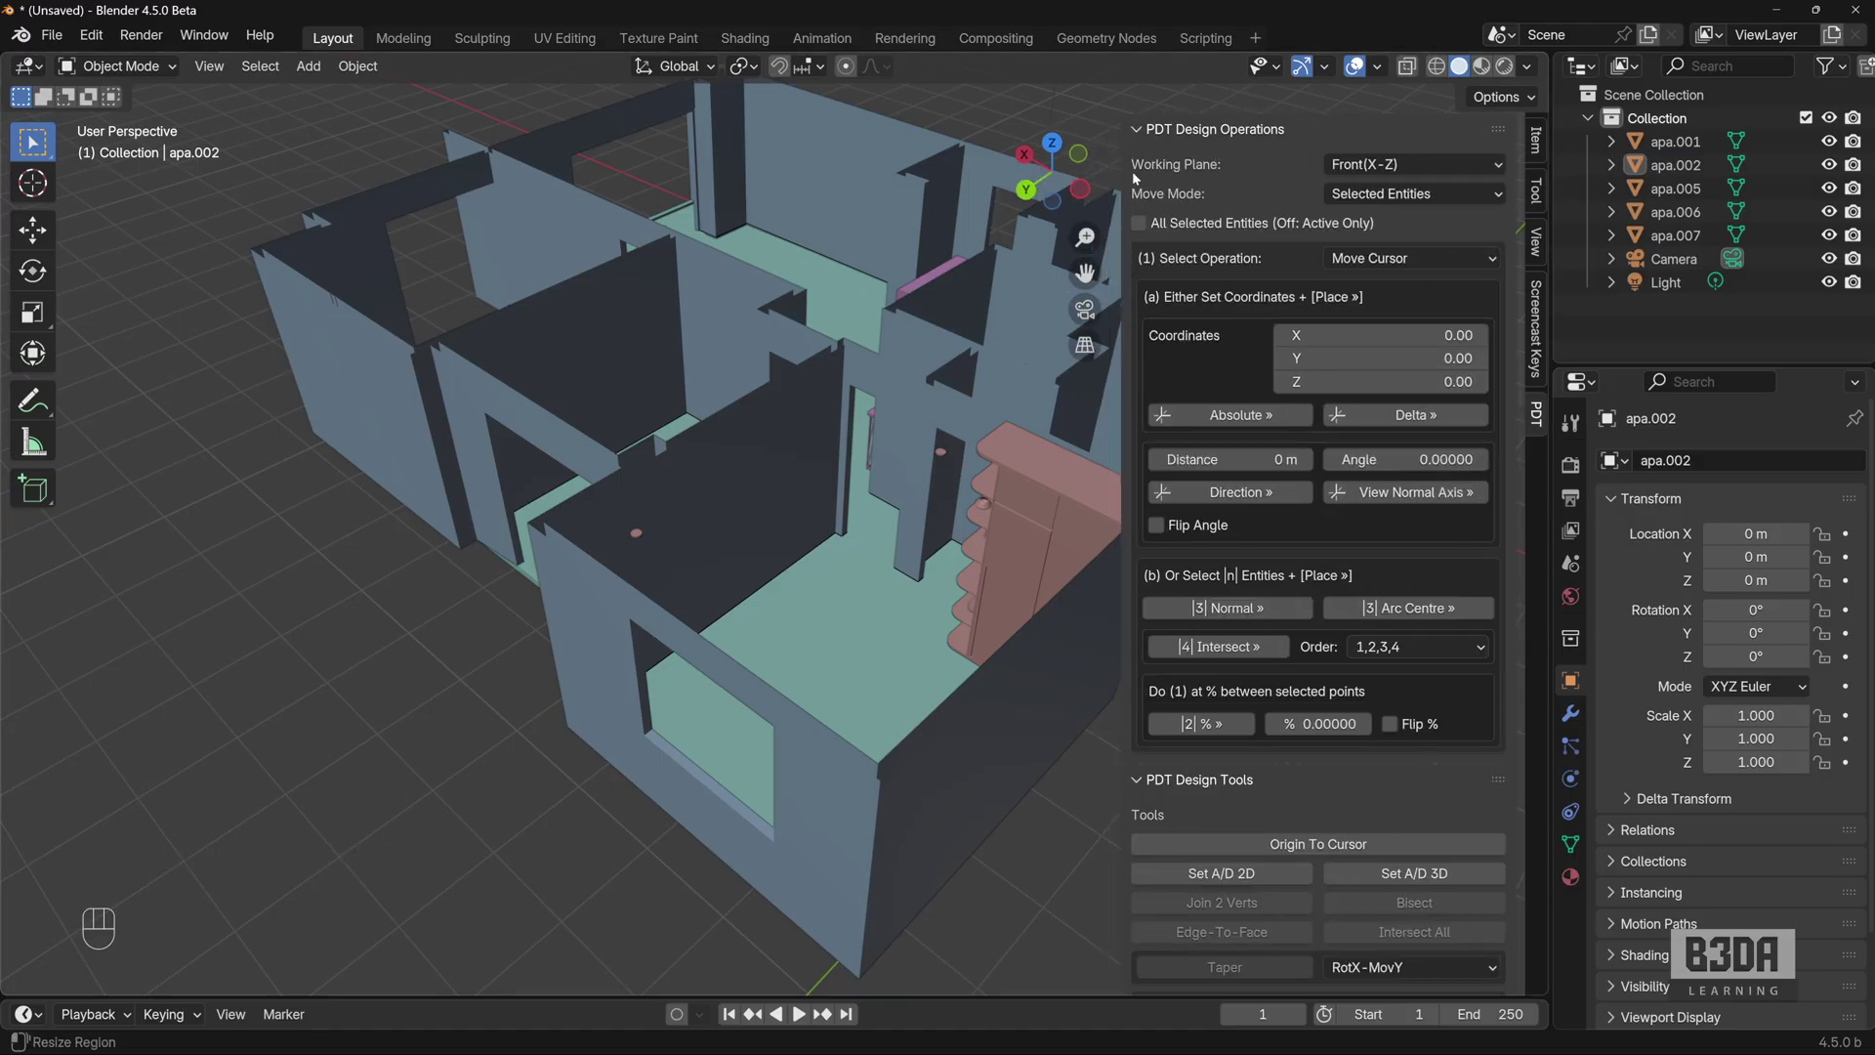
Scroll the PDT sidebar to View Control, showing its 10.00 angle step and Isometric button.
scroll(1389, 249, "down", 5)
scroll(1388, 252, "down", 20)
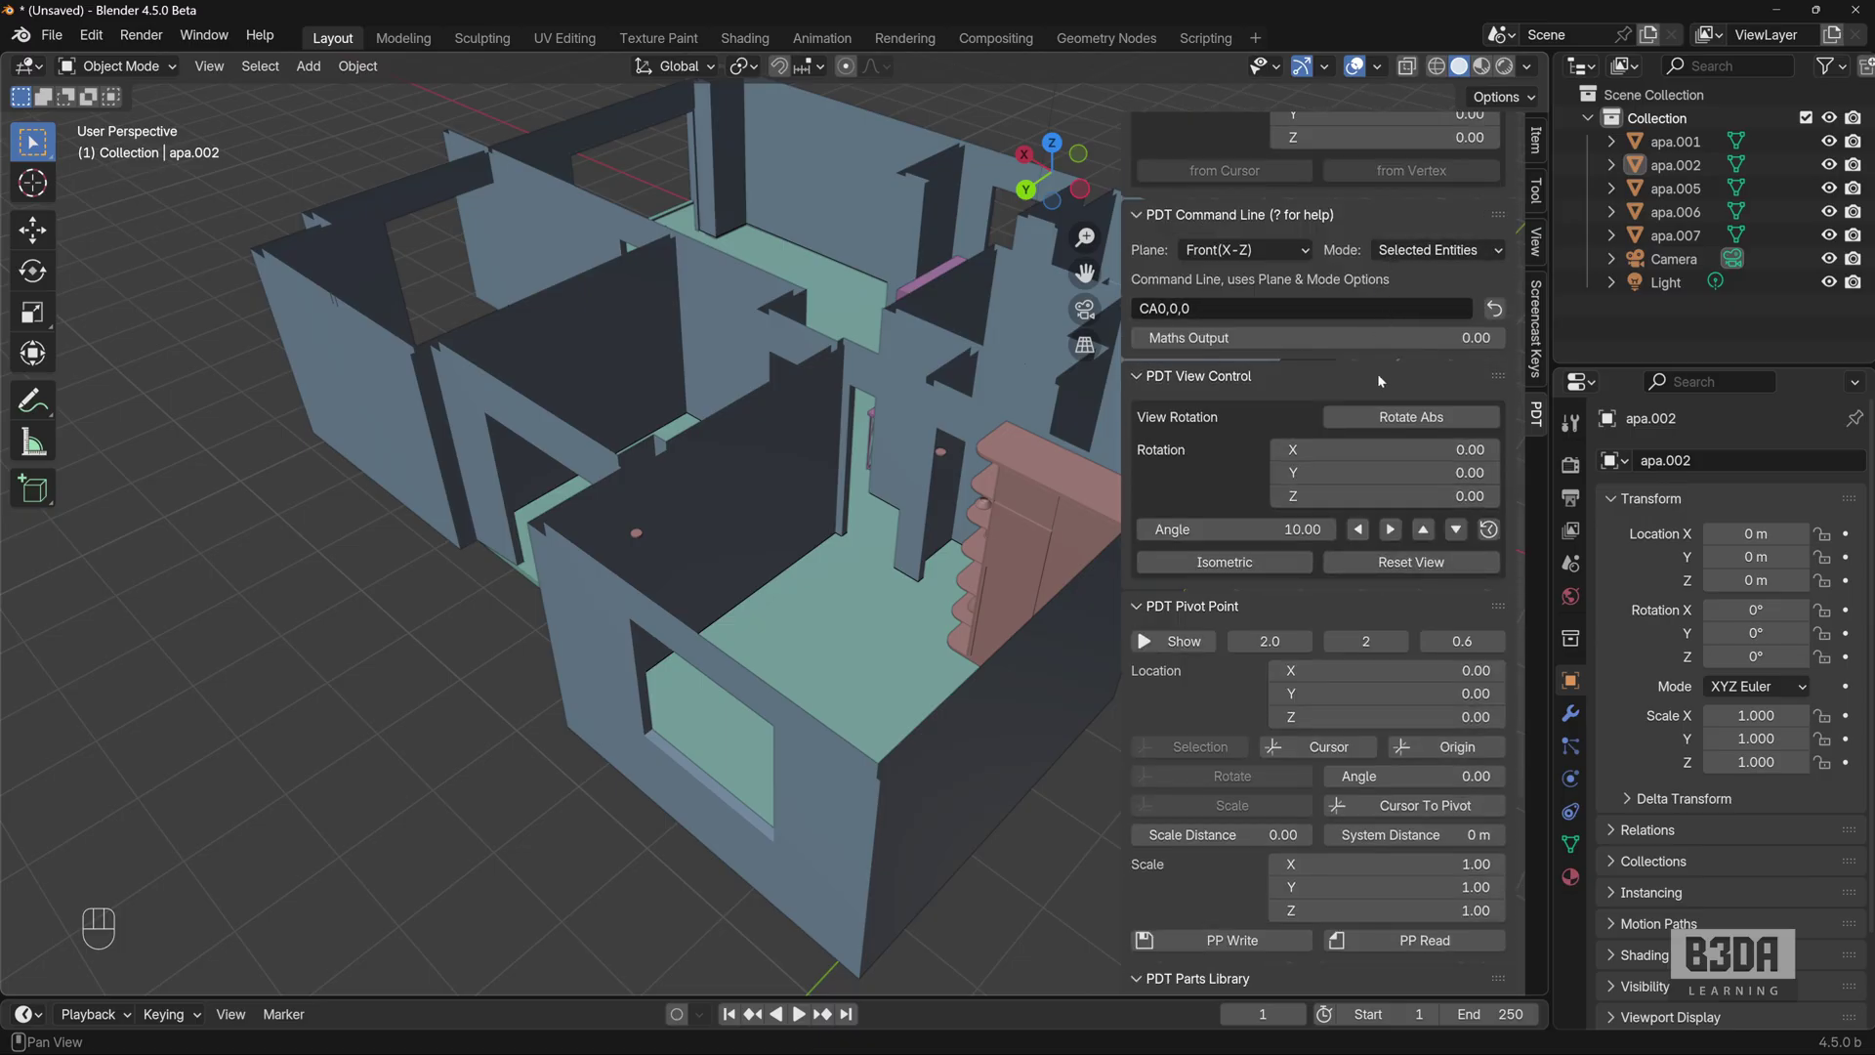
scroll(1402, 483, "down", 12)
scroll(1407, 496, "down", 2)
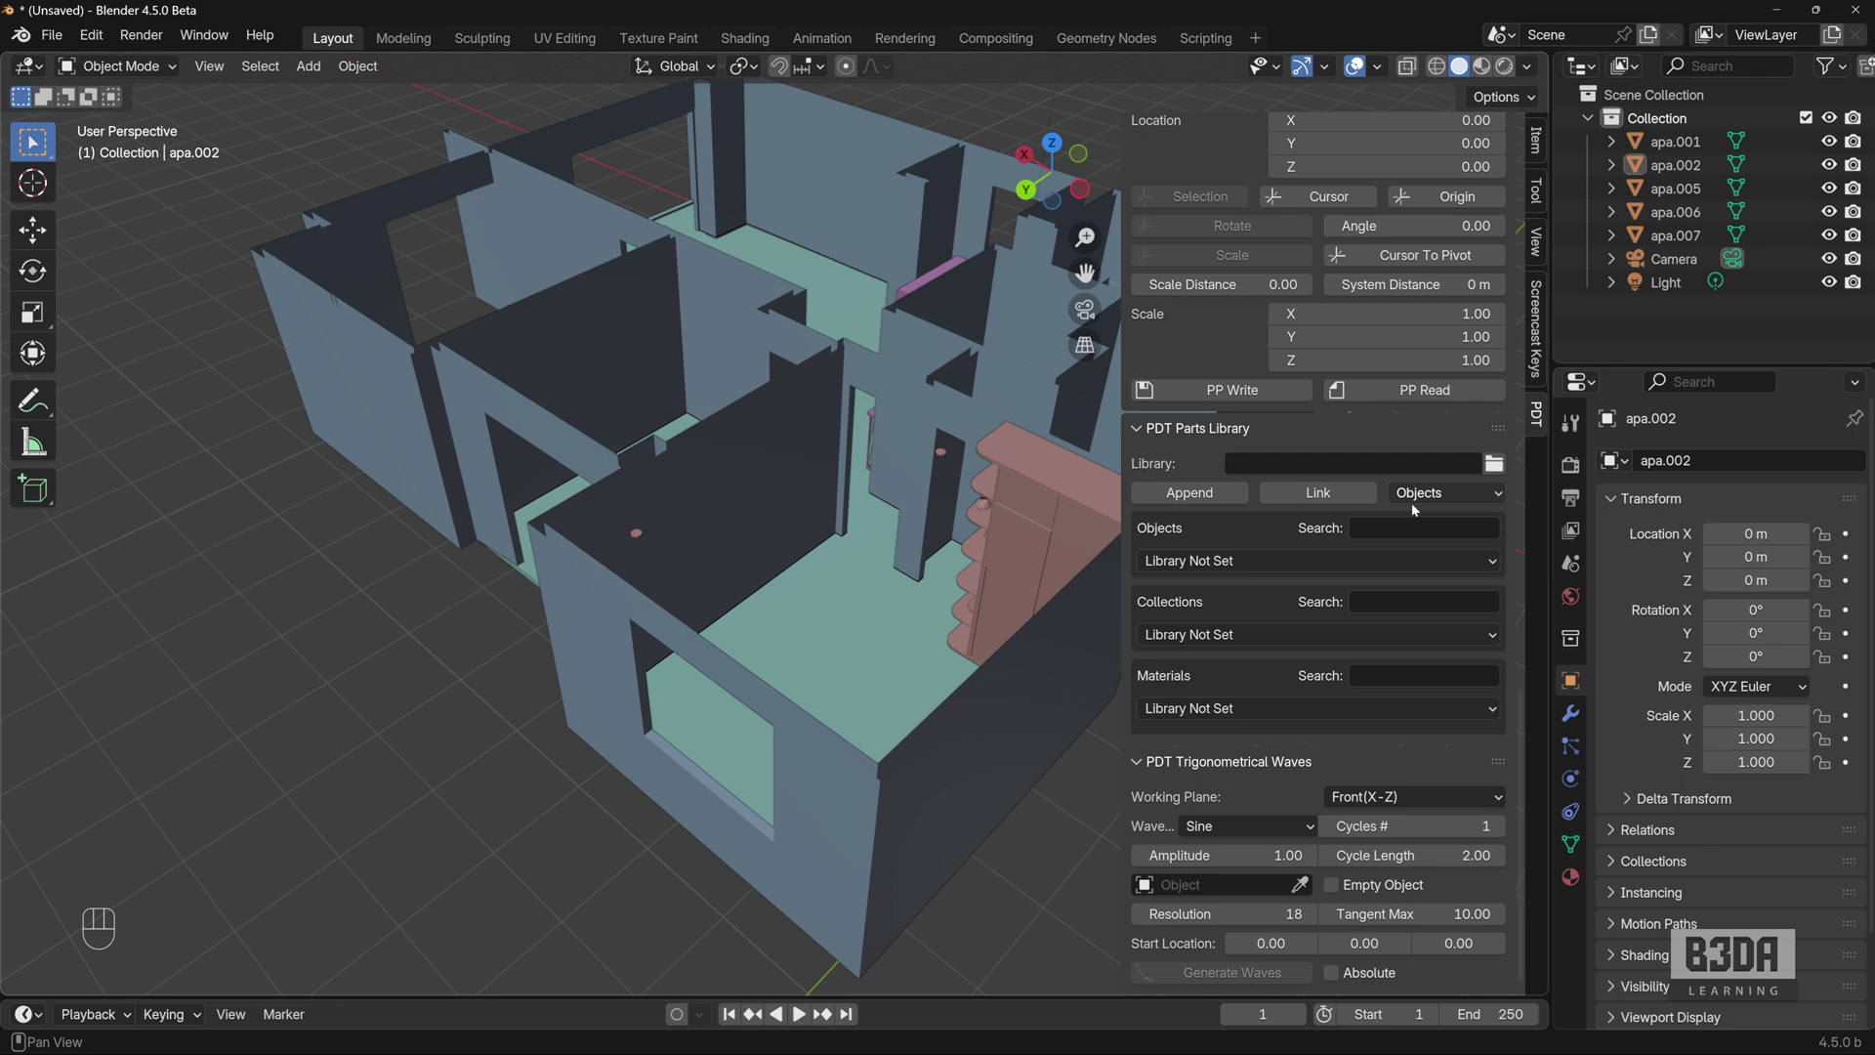
scroll(1431, 694, "up", 12)
scroll(1434, 695, "up", 14)
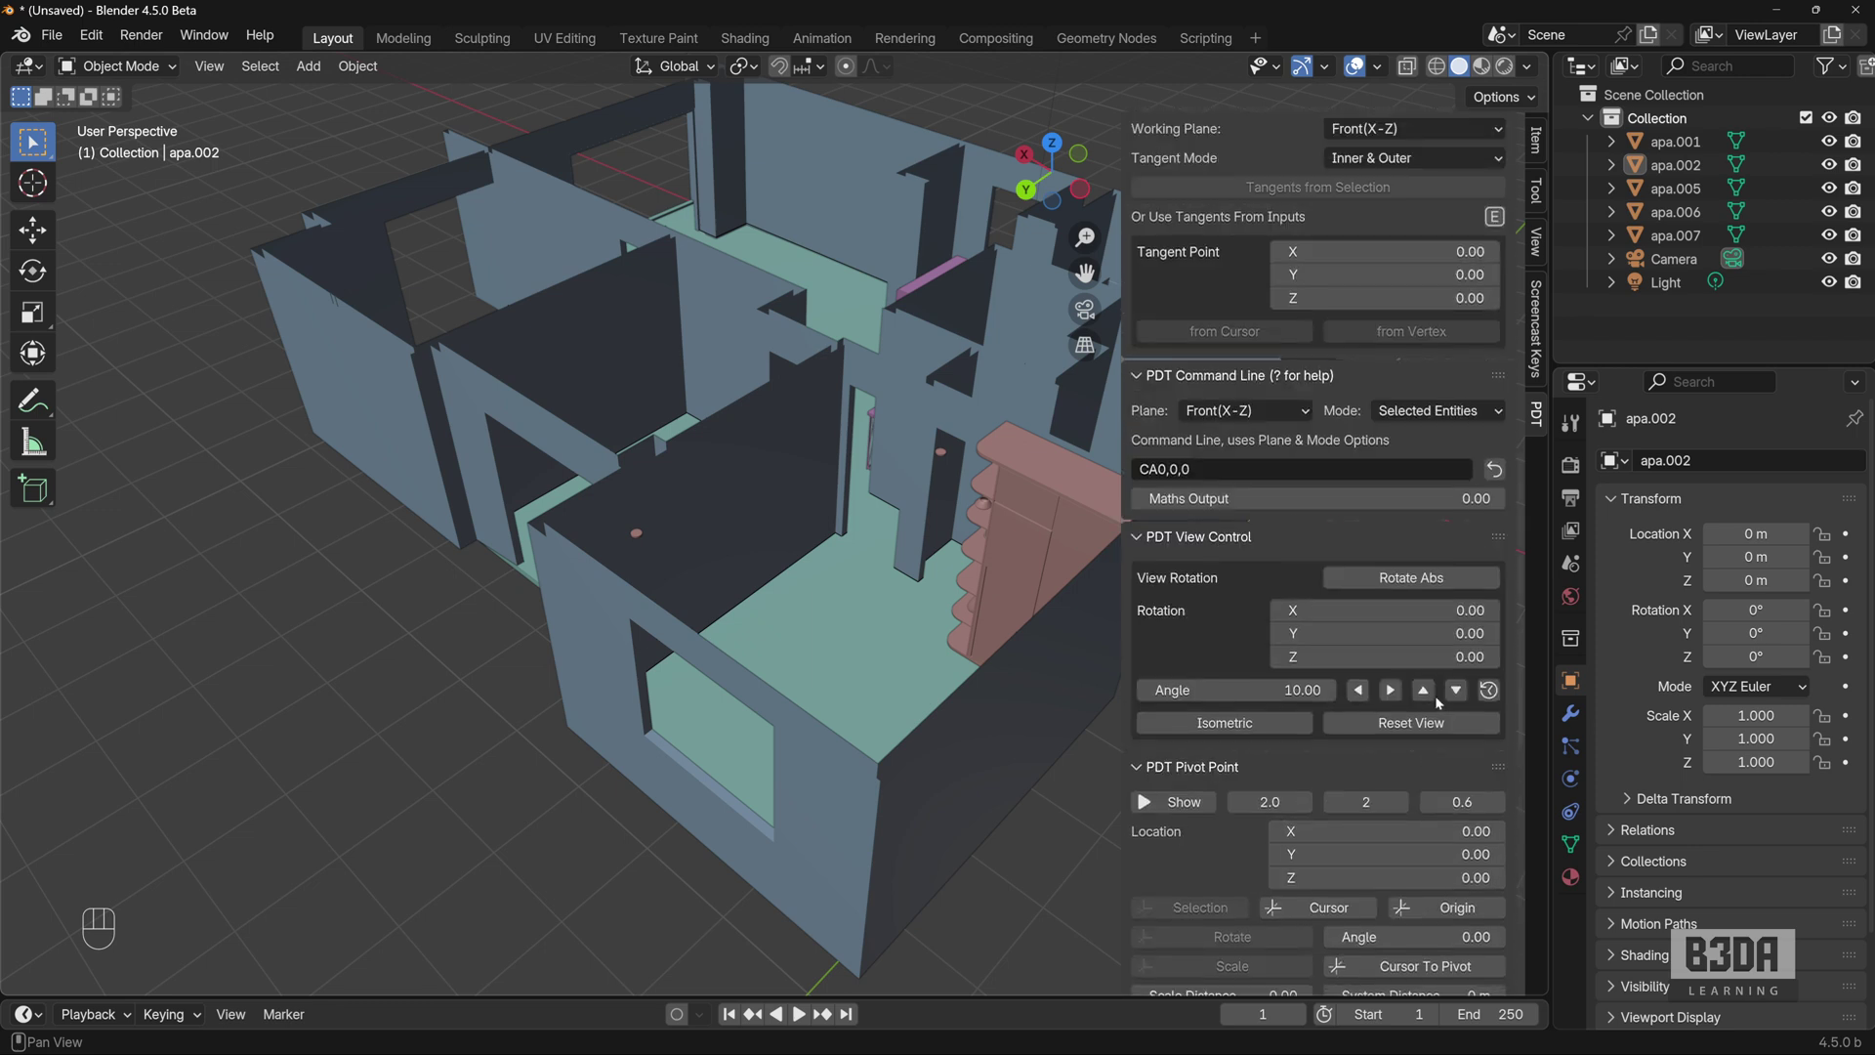
scroll(1434, 695, "down", 13)
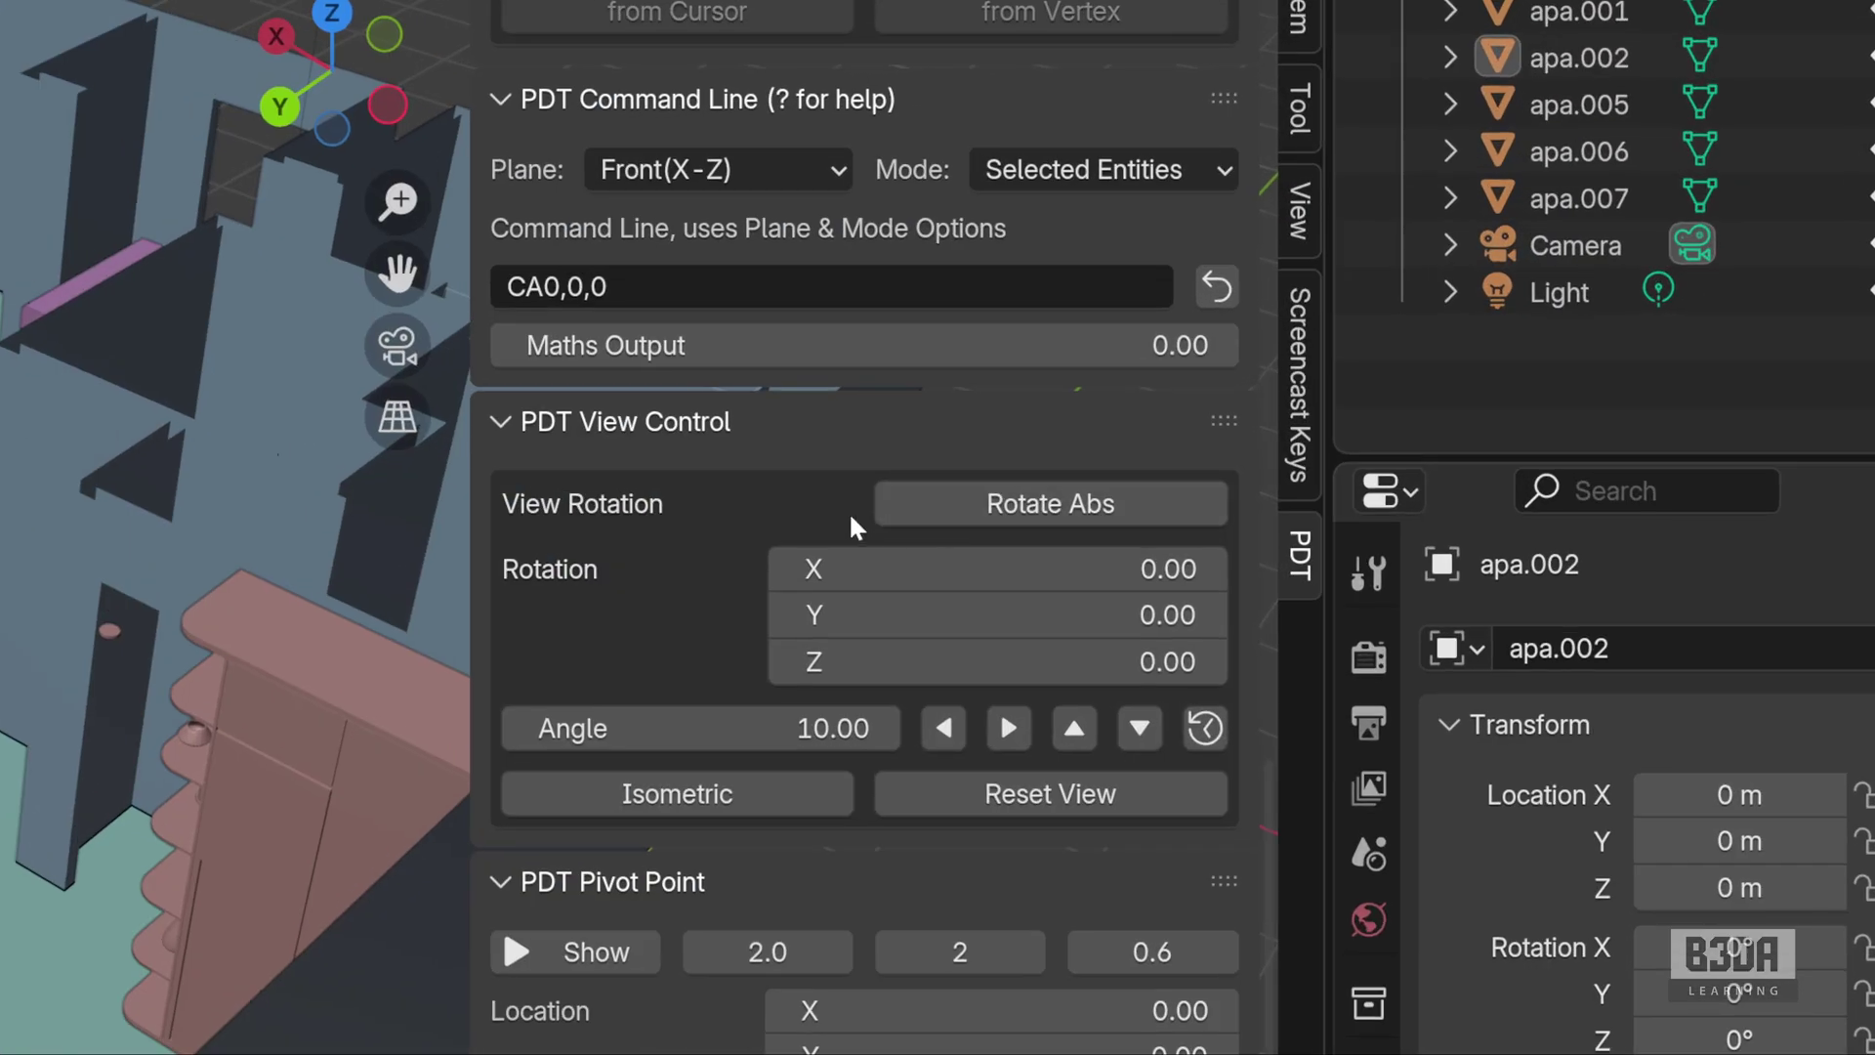
left_click_drag(1047, 258, 757, 418)
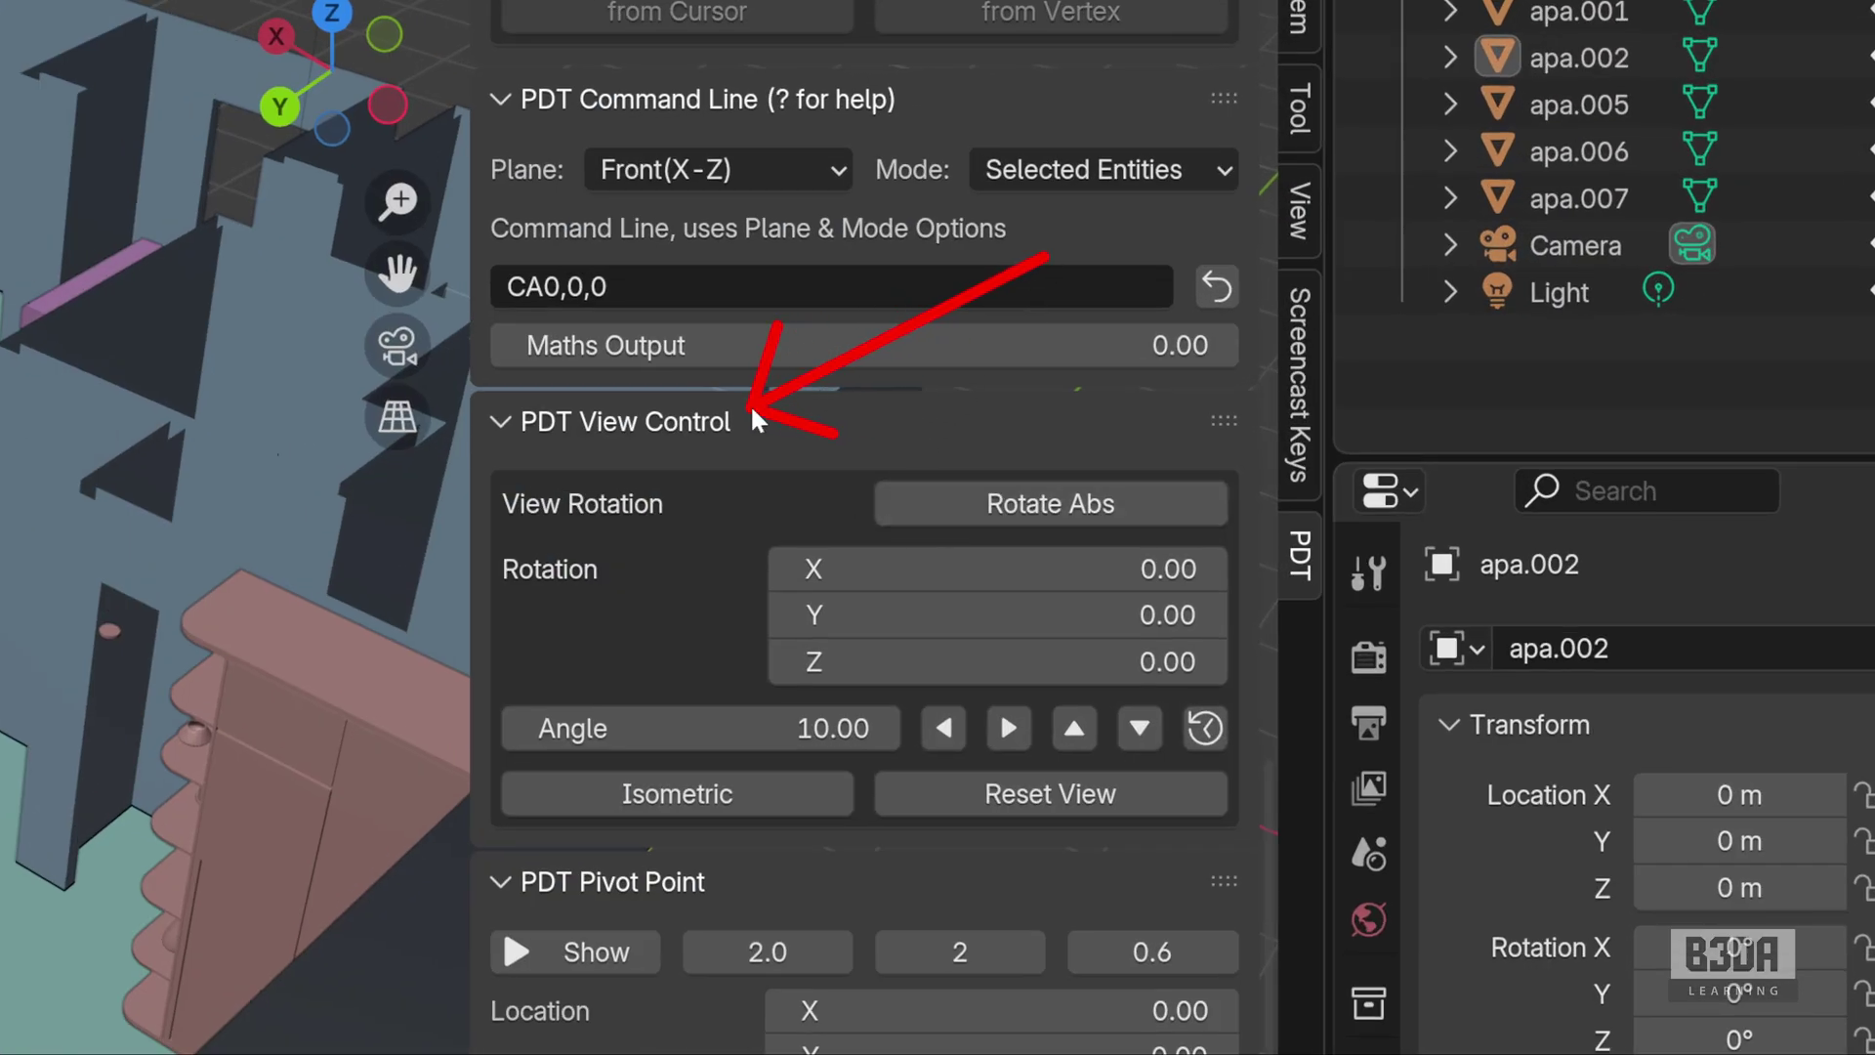
left_click_drag(1080, 891, 777, 798)
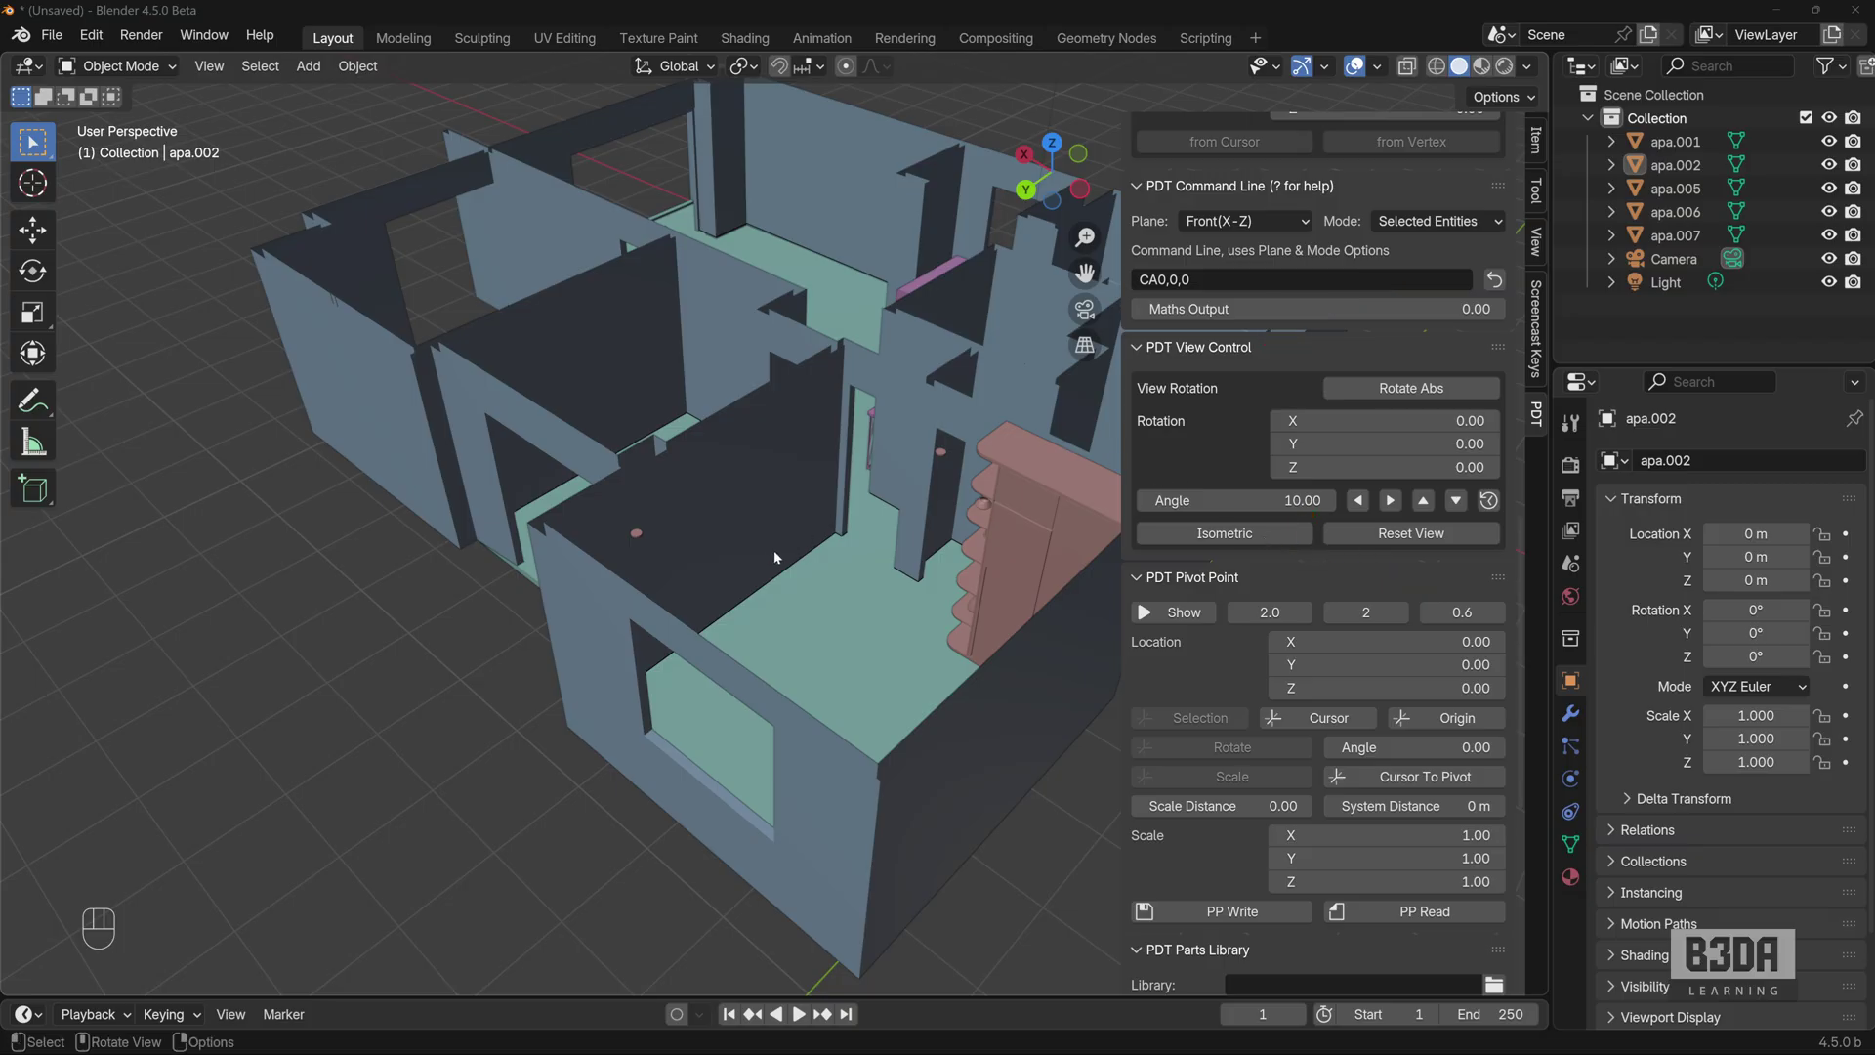
Tilt the apartment slightly, switch to PDT's orthographic Isometric view, and pan to recentre it.
middle_click_drag(773, 549, 850, 543)
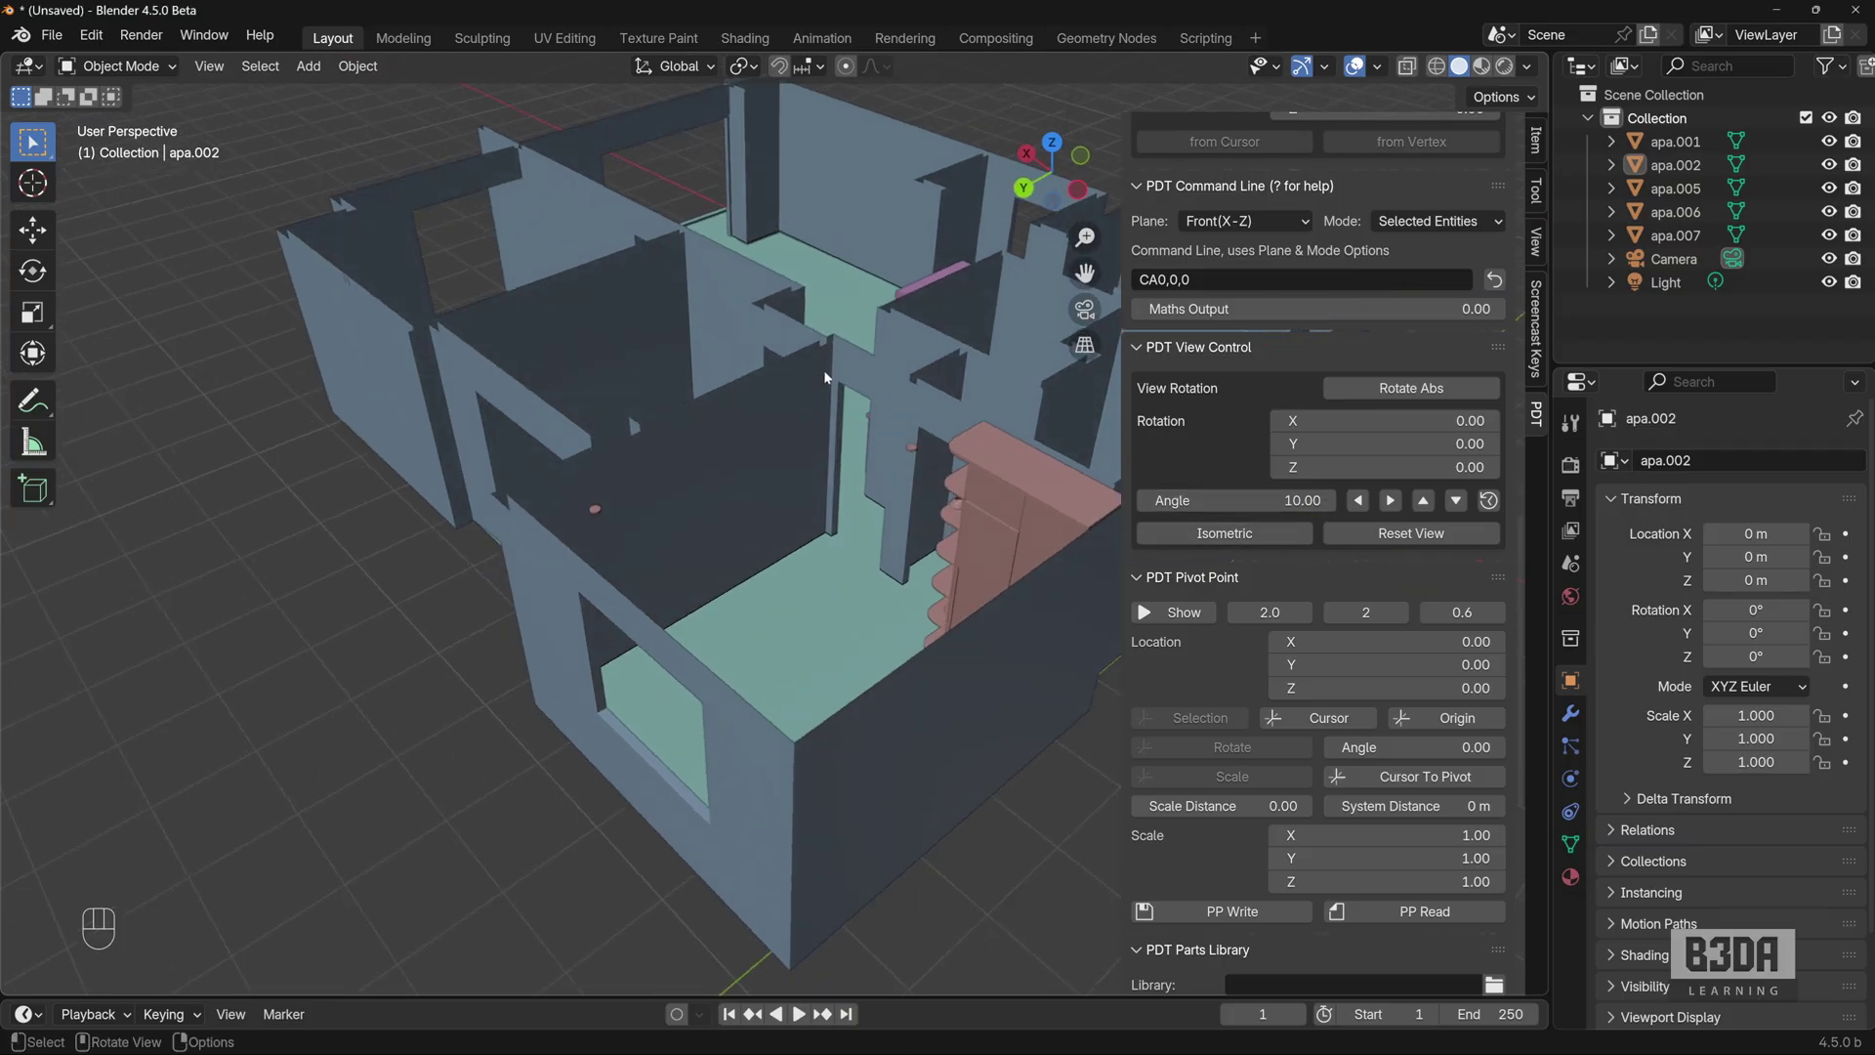
left_click(1225, 533)
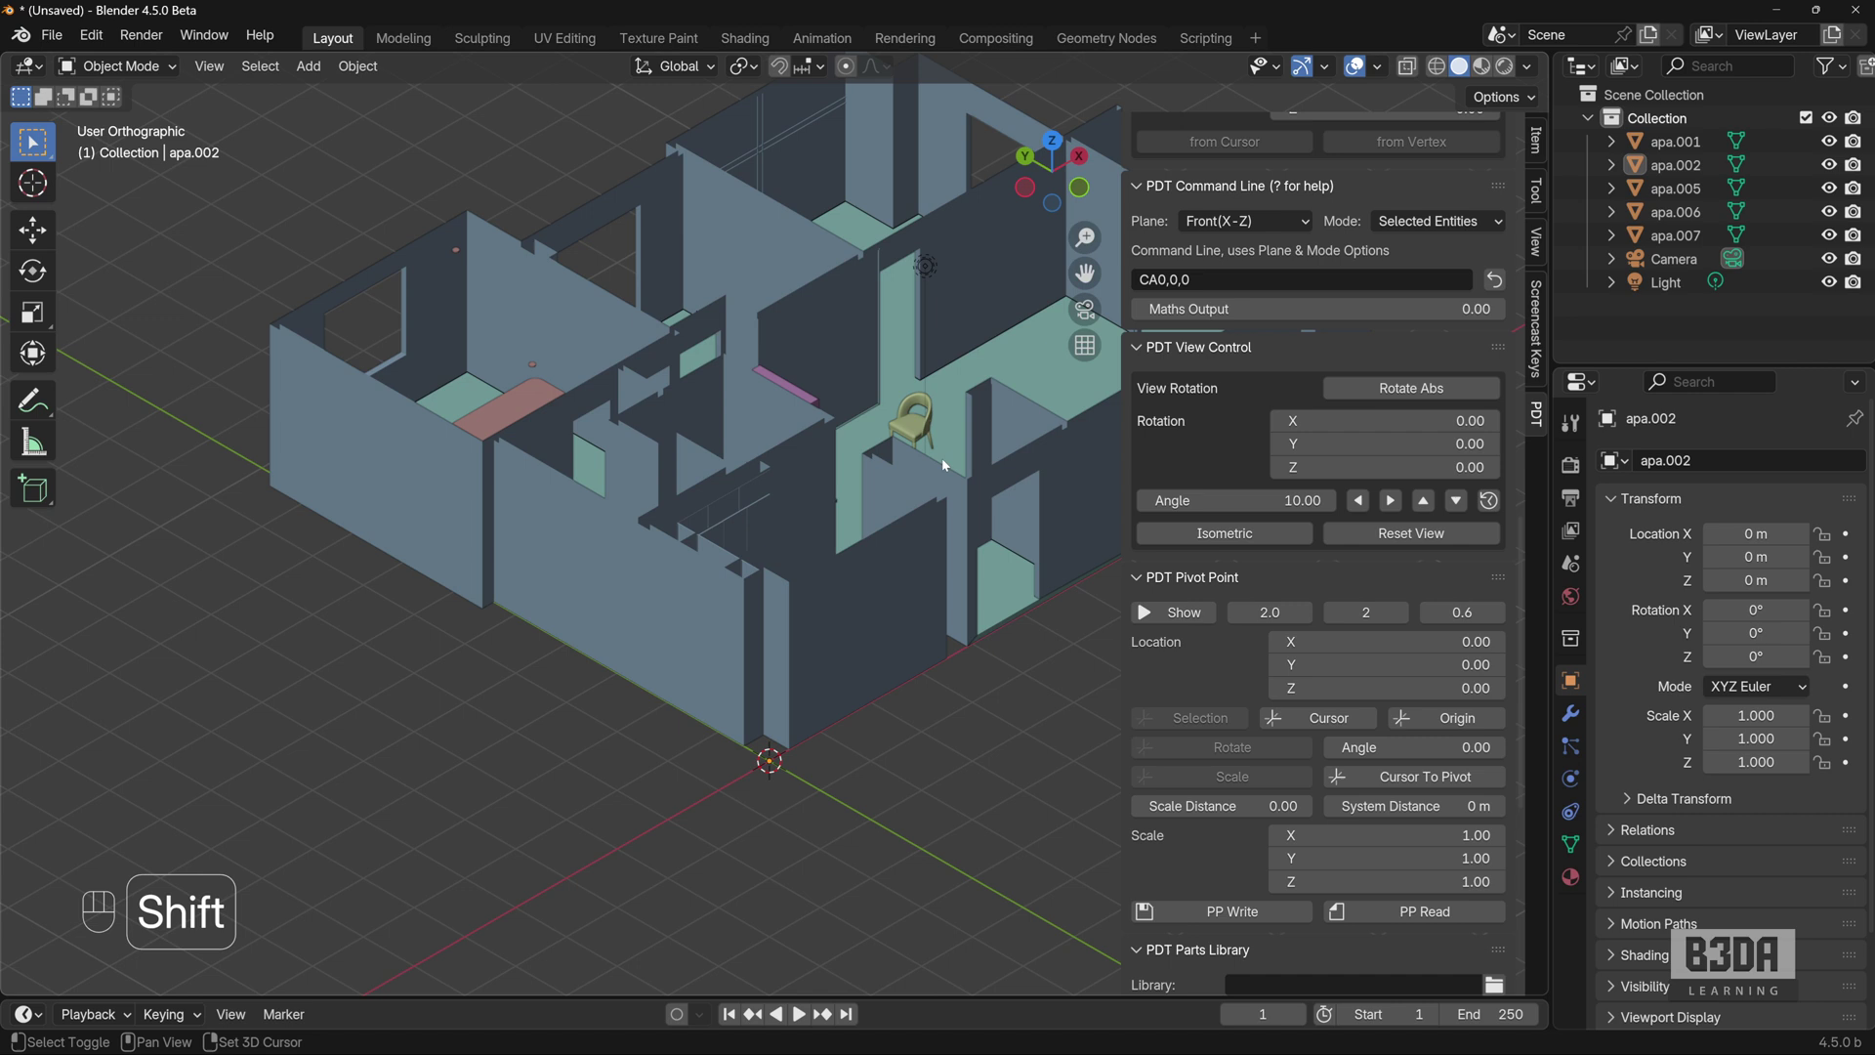
middle_click_drag(942, 457, 841, 578, "shift")
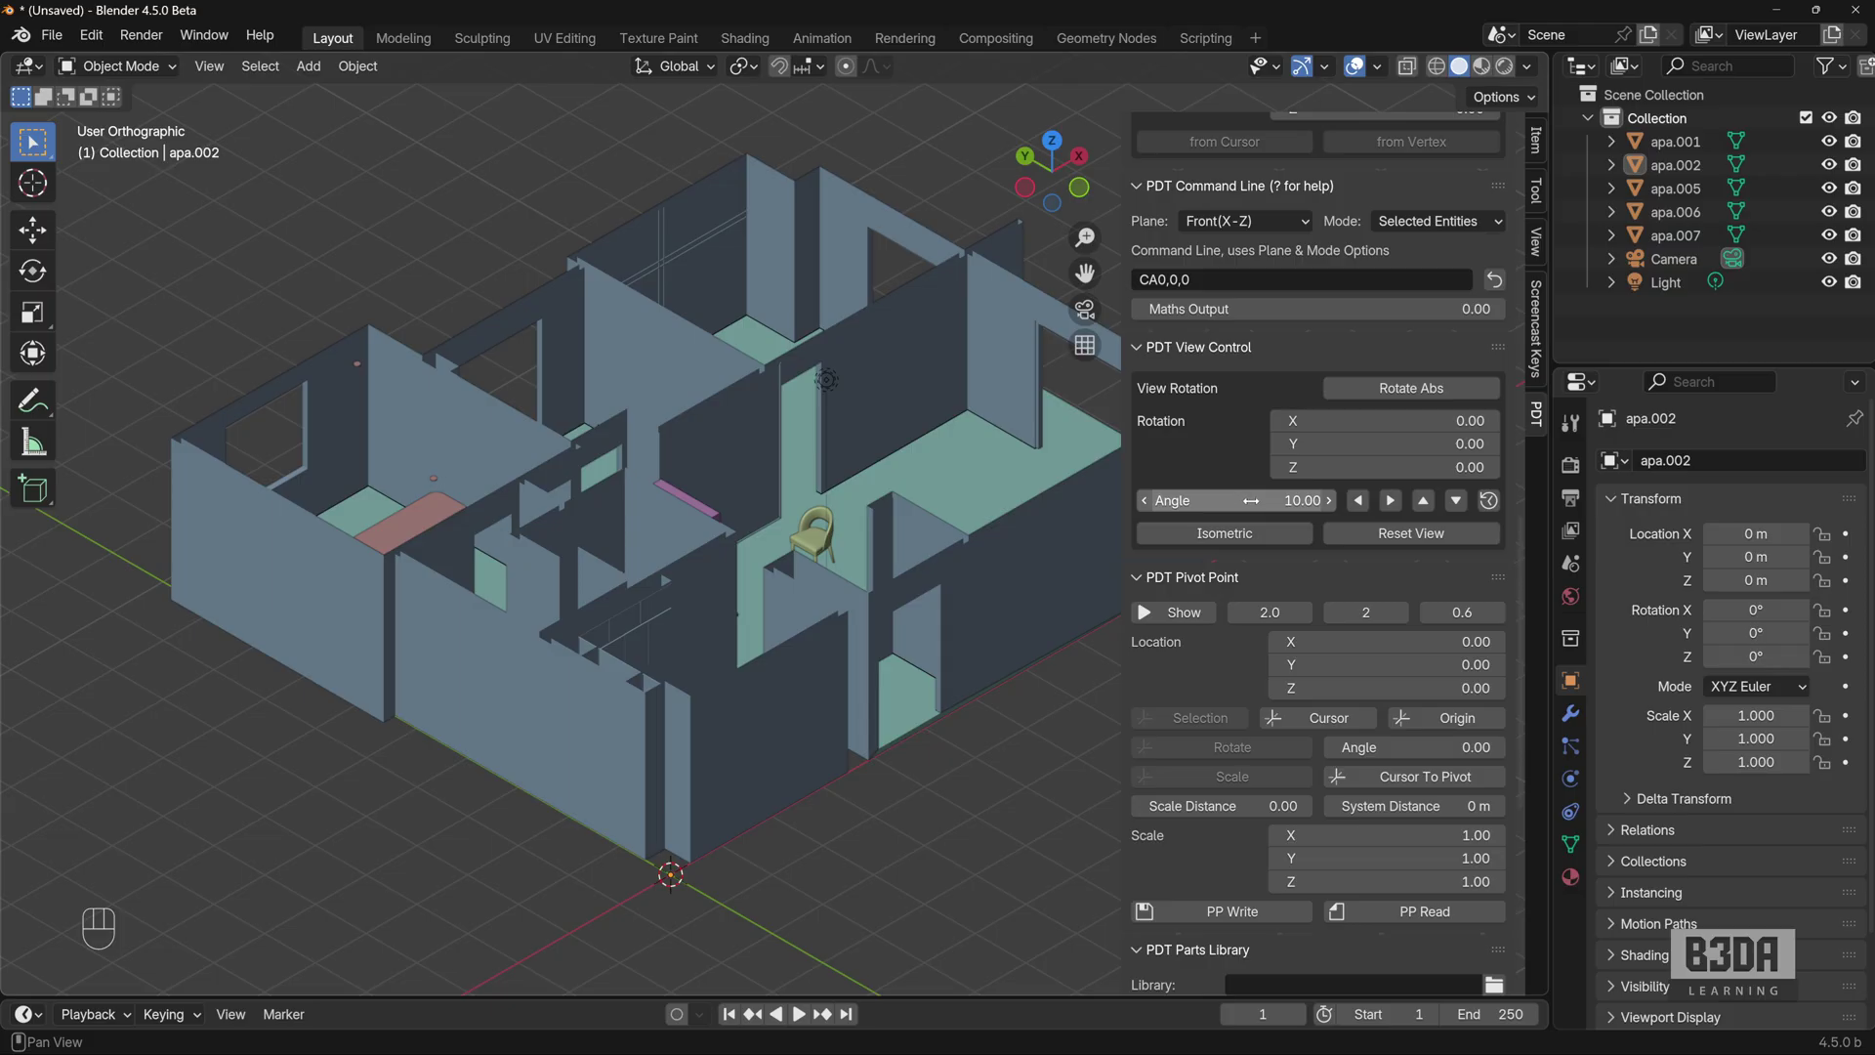
Set the PDT rotation angle to 45 and rotate twice to view from the opposite corner.
left_click(1254, 501)
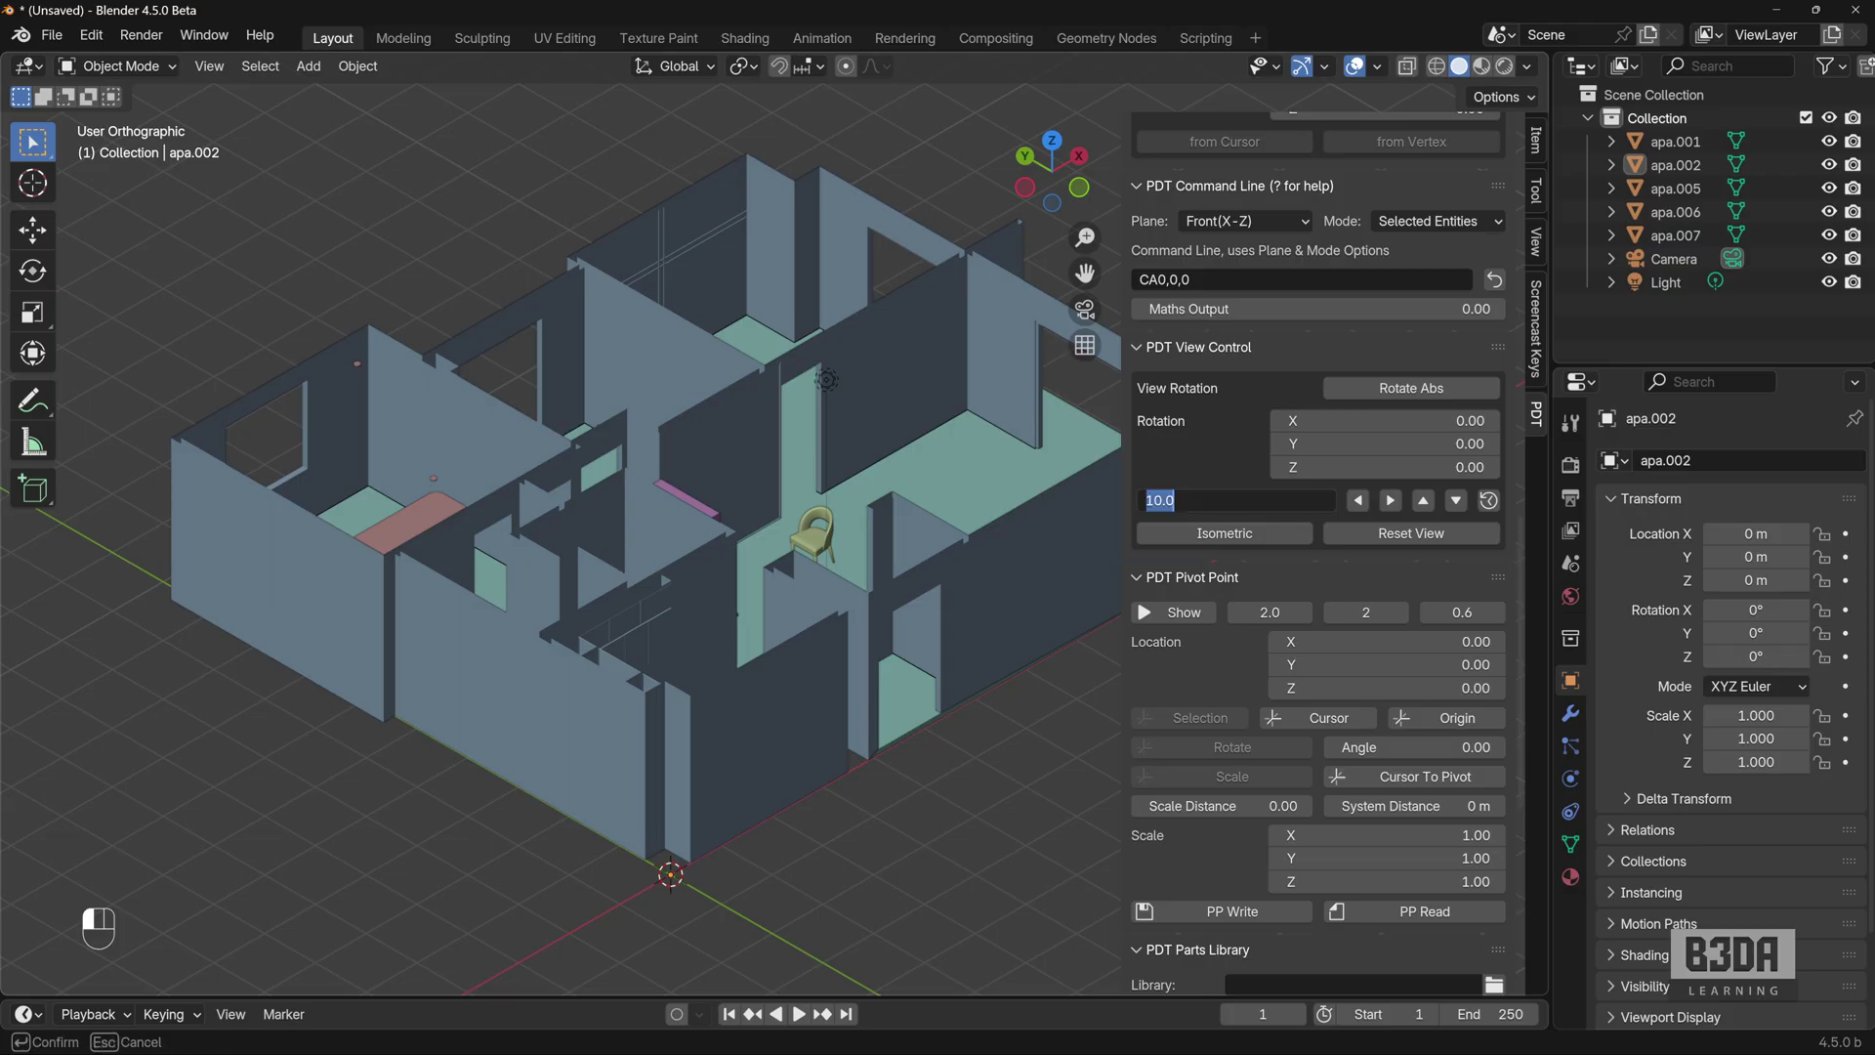
type("45")
key("Return")
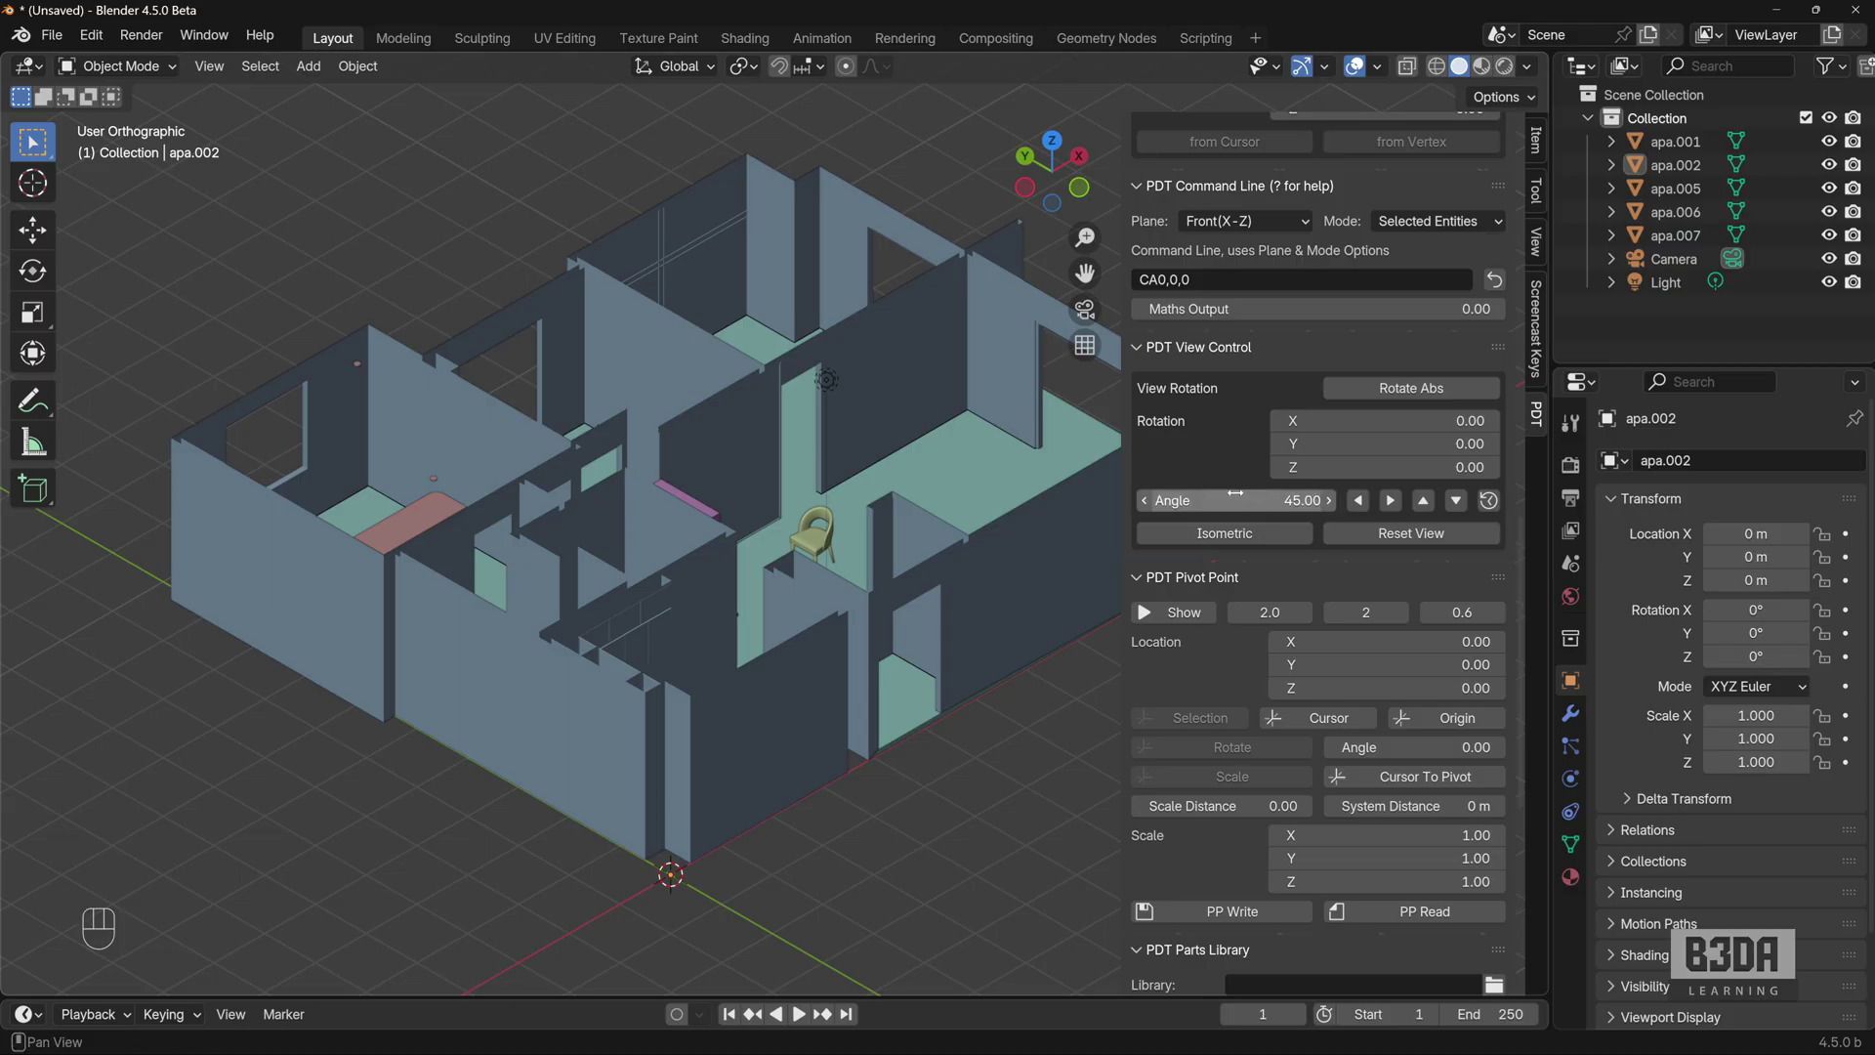
left_click(1391, 501)
left_click(1391, 501)
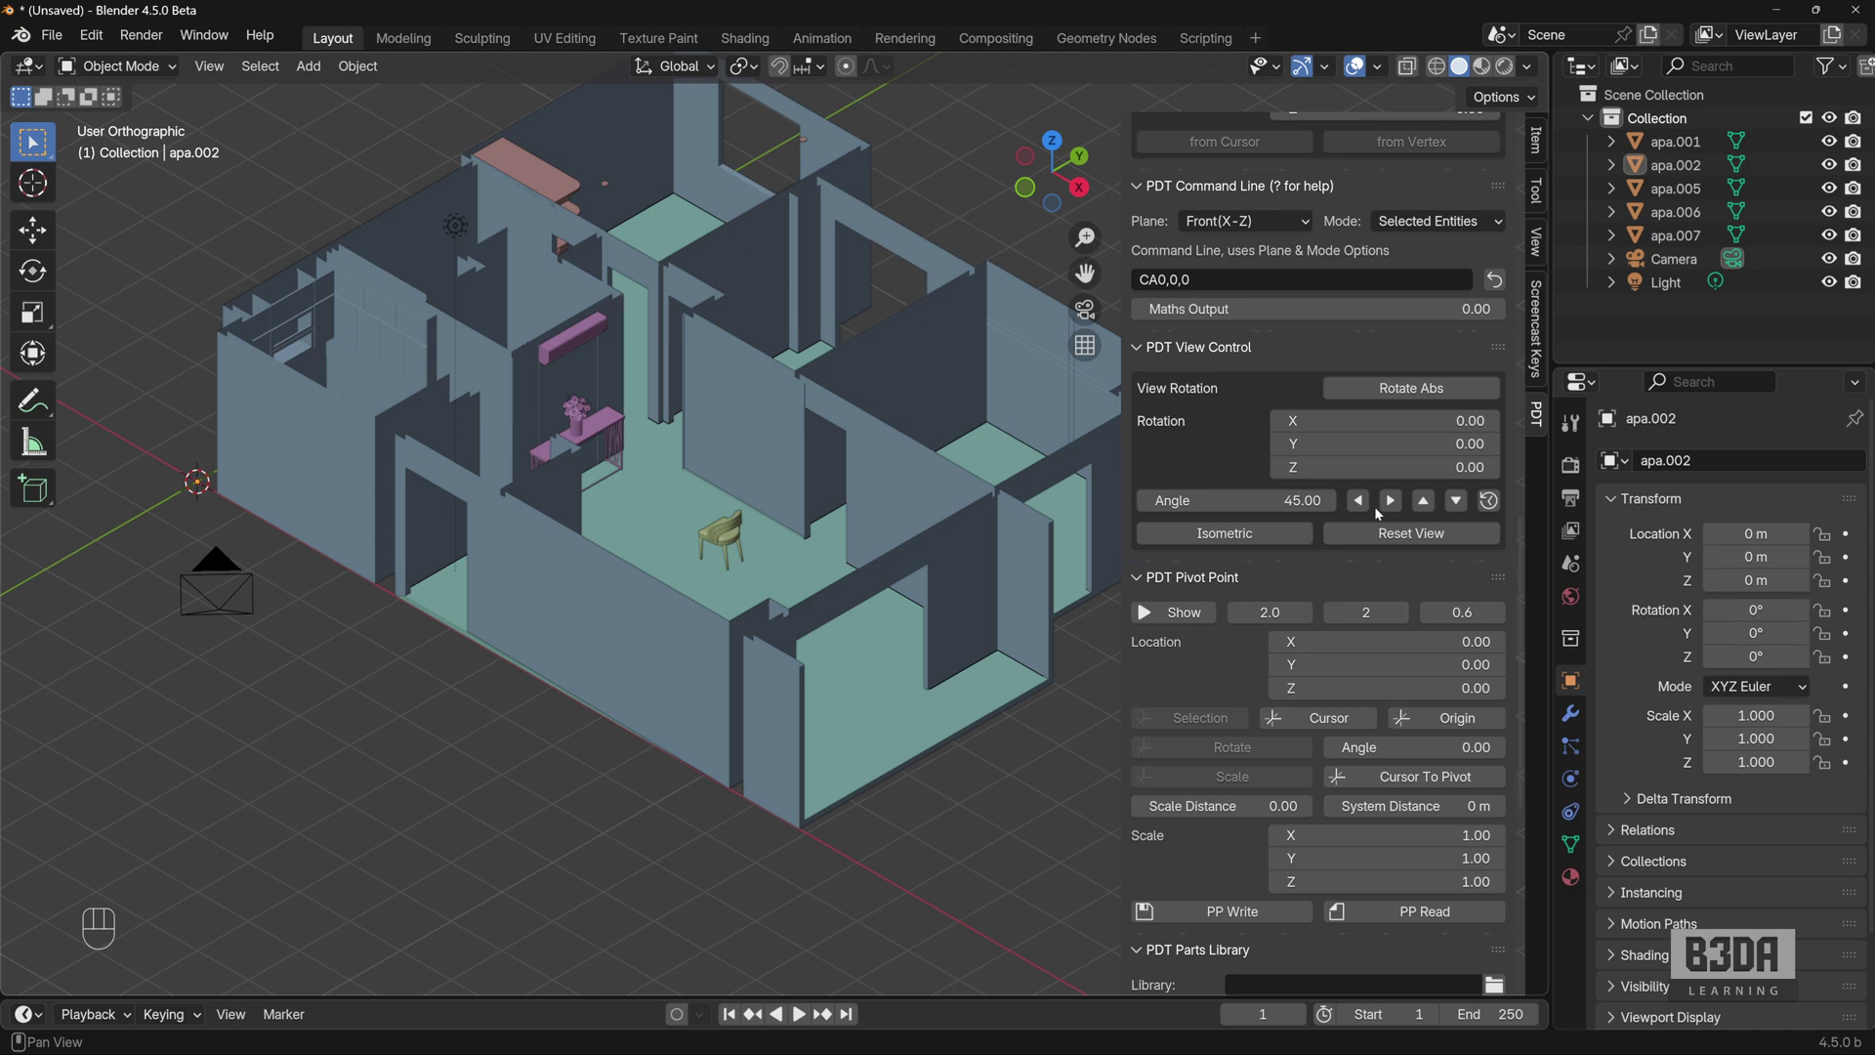
Change the rotation angle to 90 and rotate the isometric view right through a full turn.
left_click(1304, 500)
type("90")
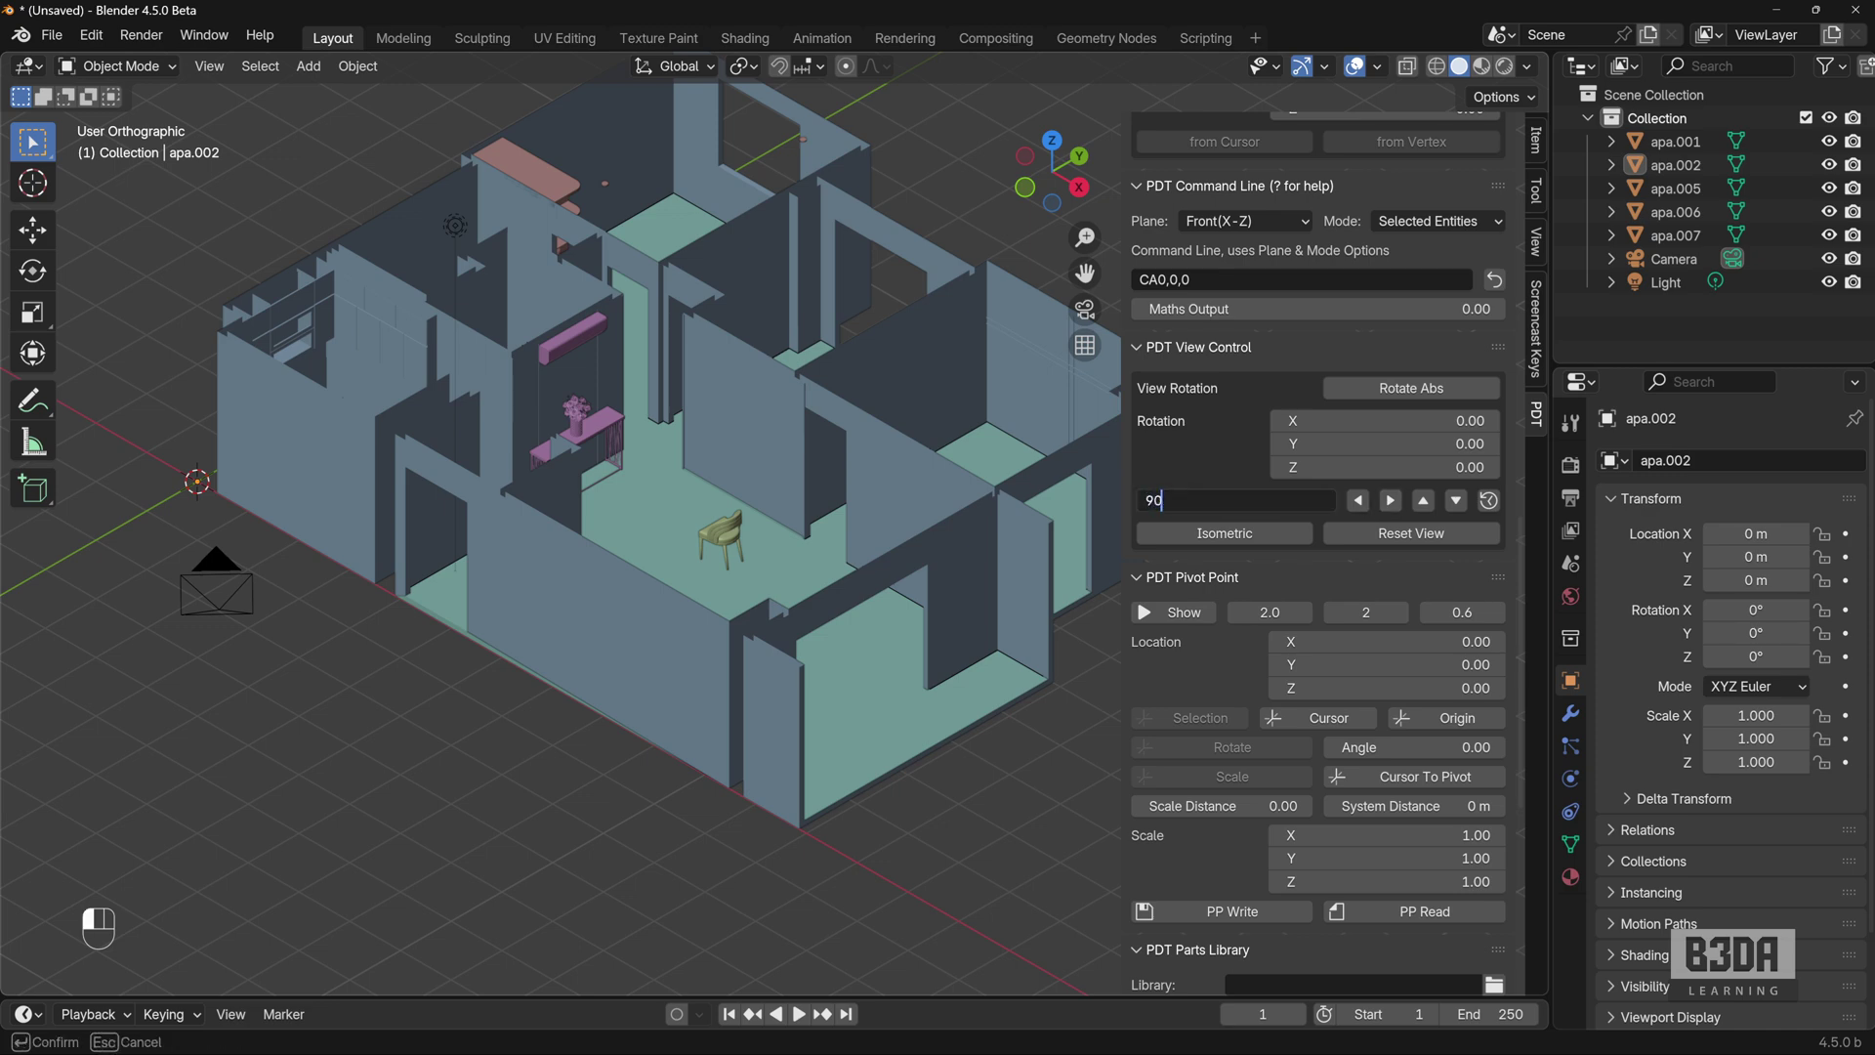
key("Return")
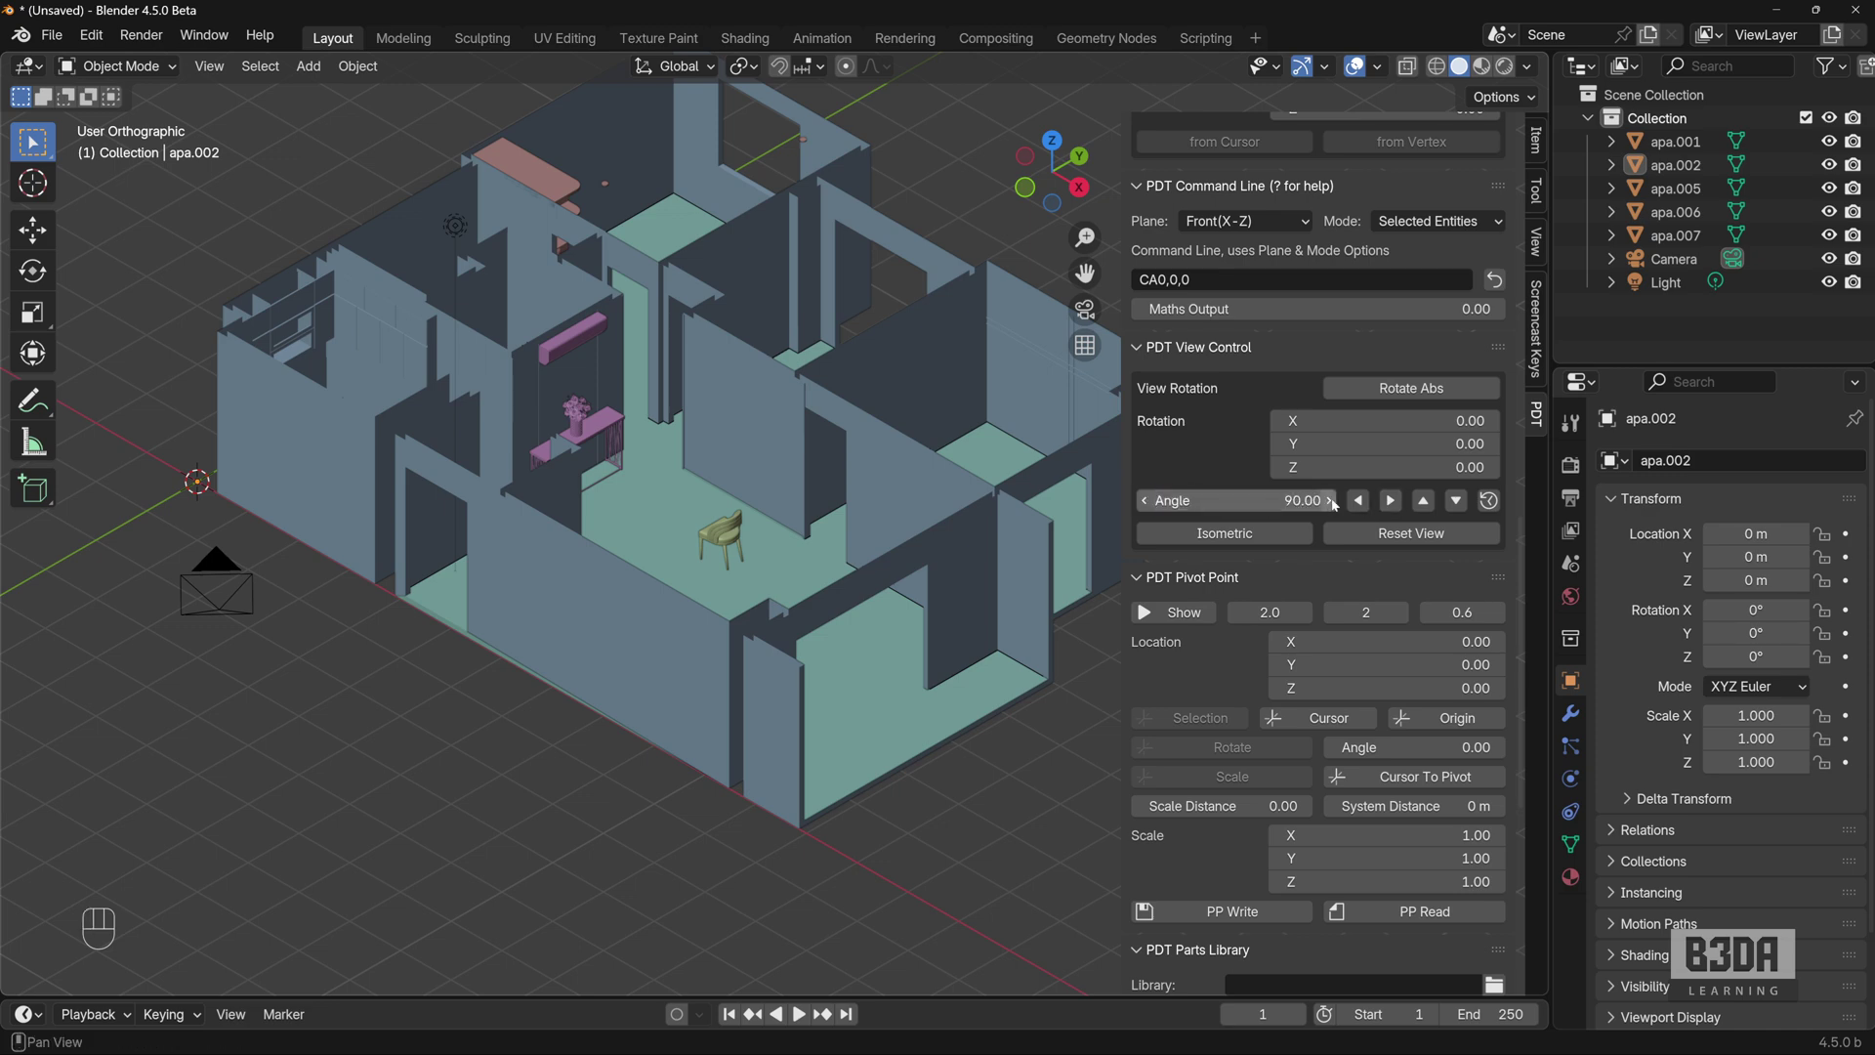
left_click(1391, 500)
left_click(1390, 500)
left_click(1390, 500)
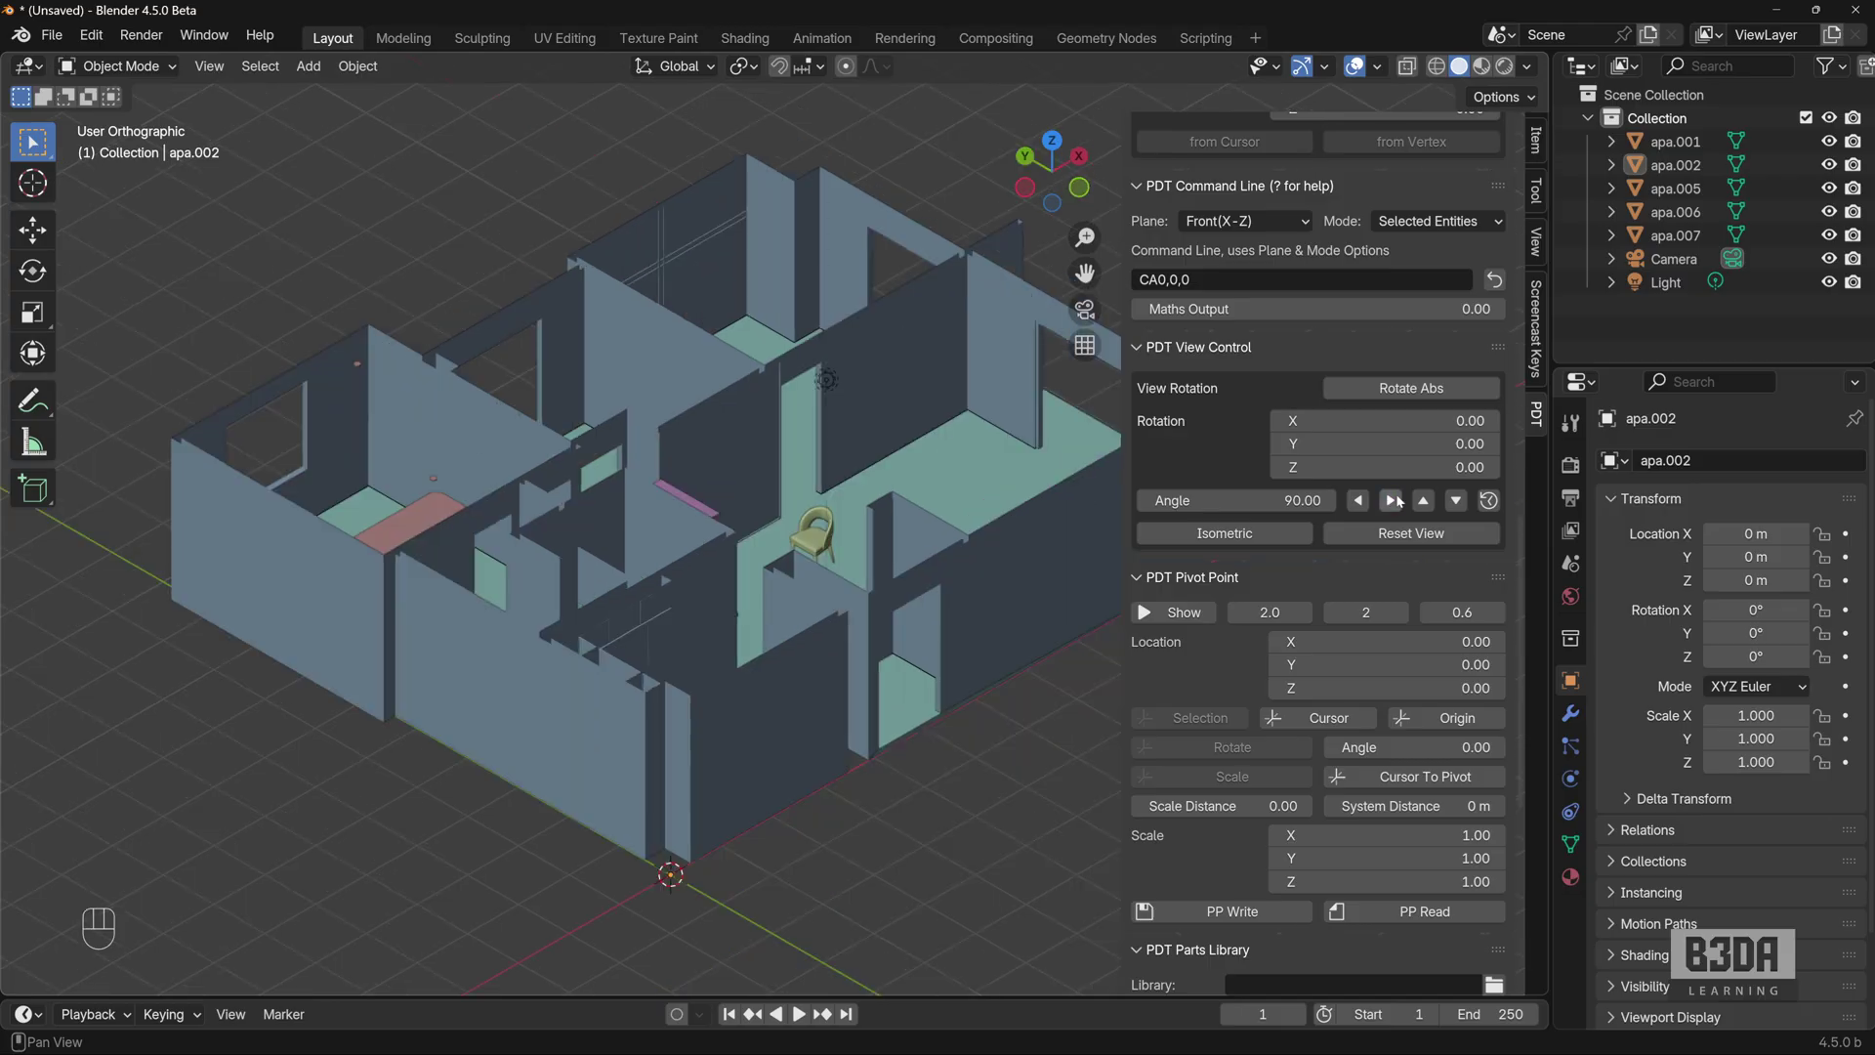
left_click(1391, 500)
left_click(1391, 500)
left_click(1391, 500)
Rotate the view further in 90° steps right and left, then recentre the apartment.
left_click(1392, 500)
left_click(1393, 500)
left_click(1393, 500)
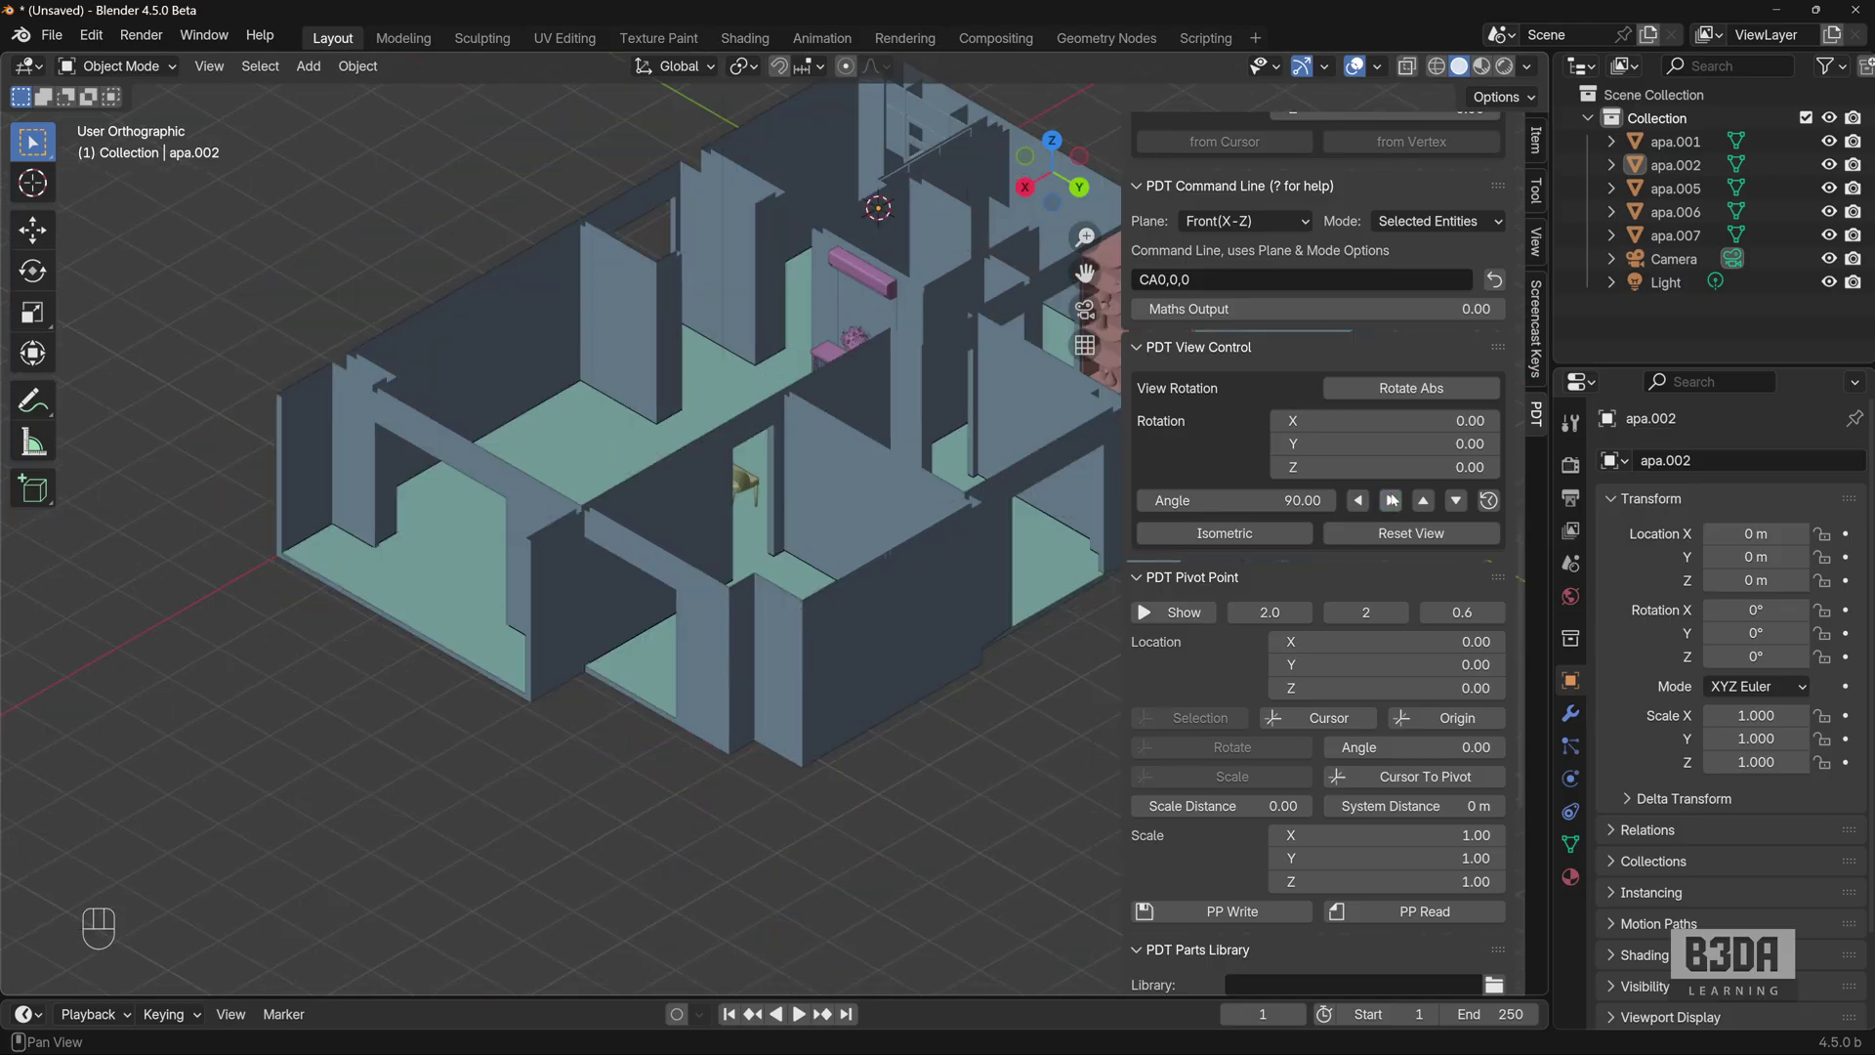
left_click(1358, 501)
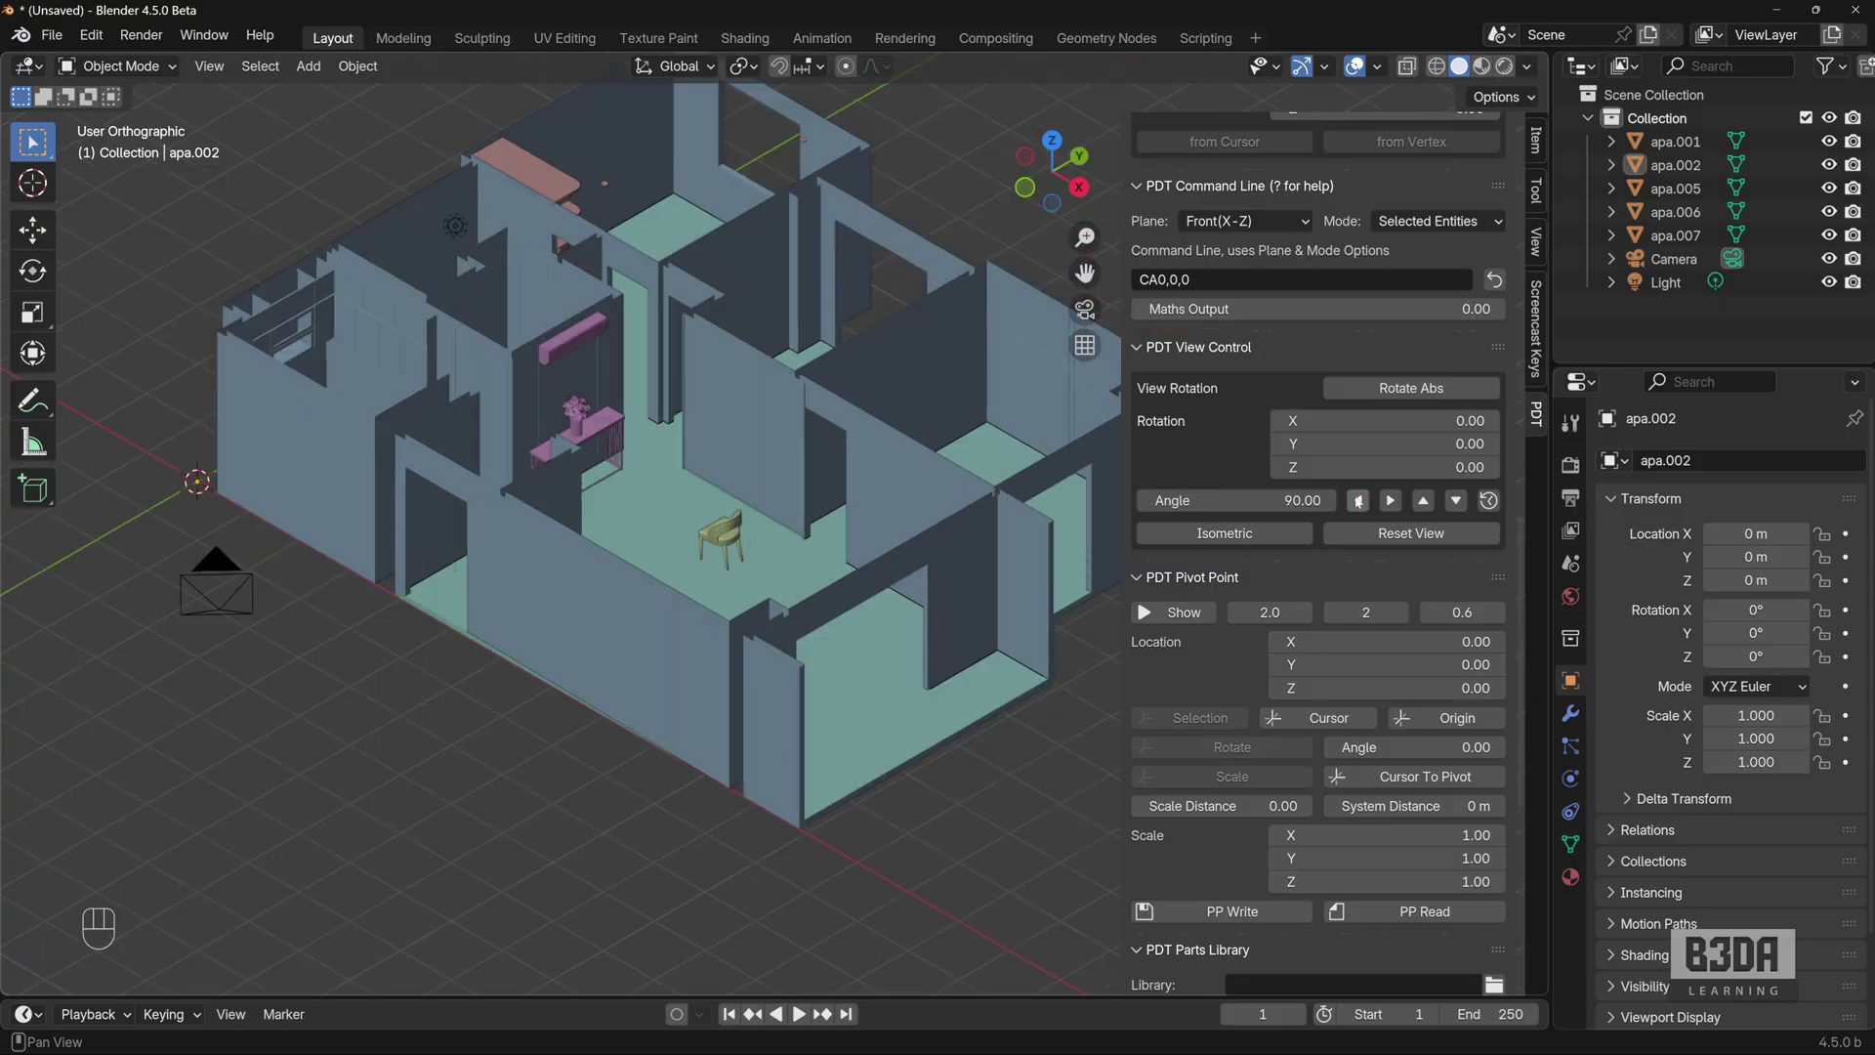
left_click(1358, 501)
left_click(1390, 500)
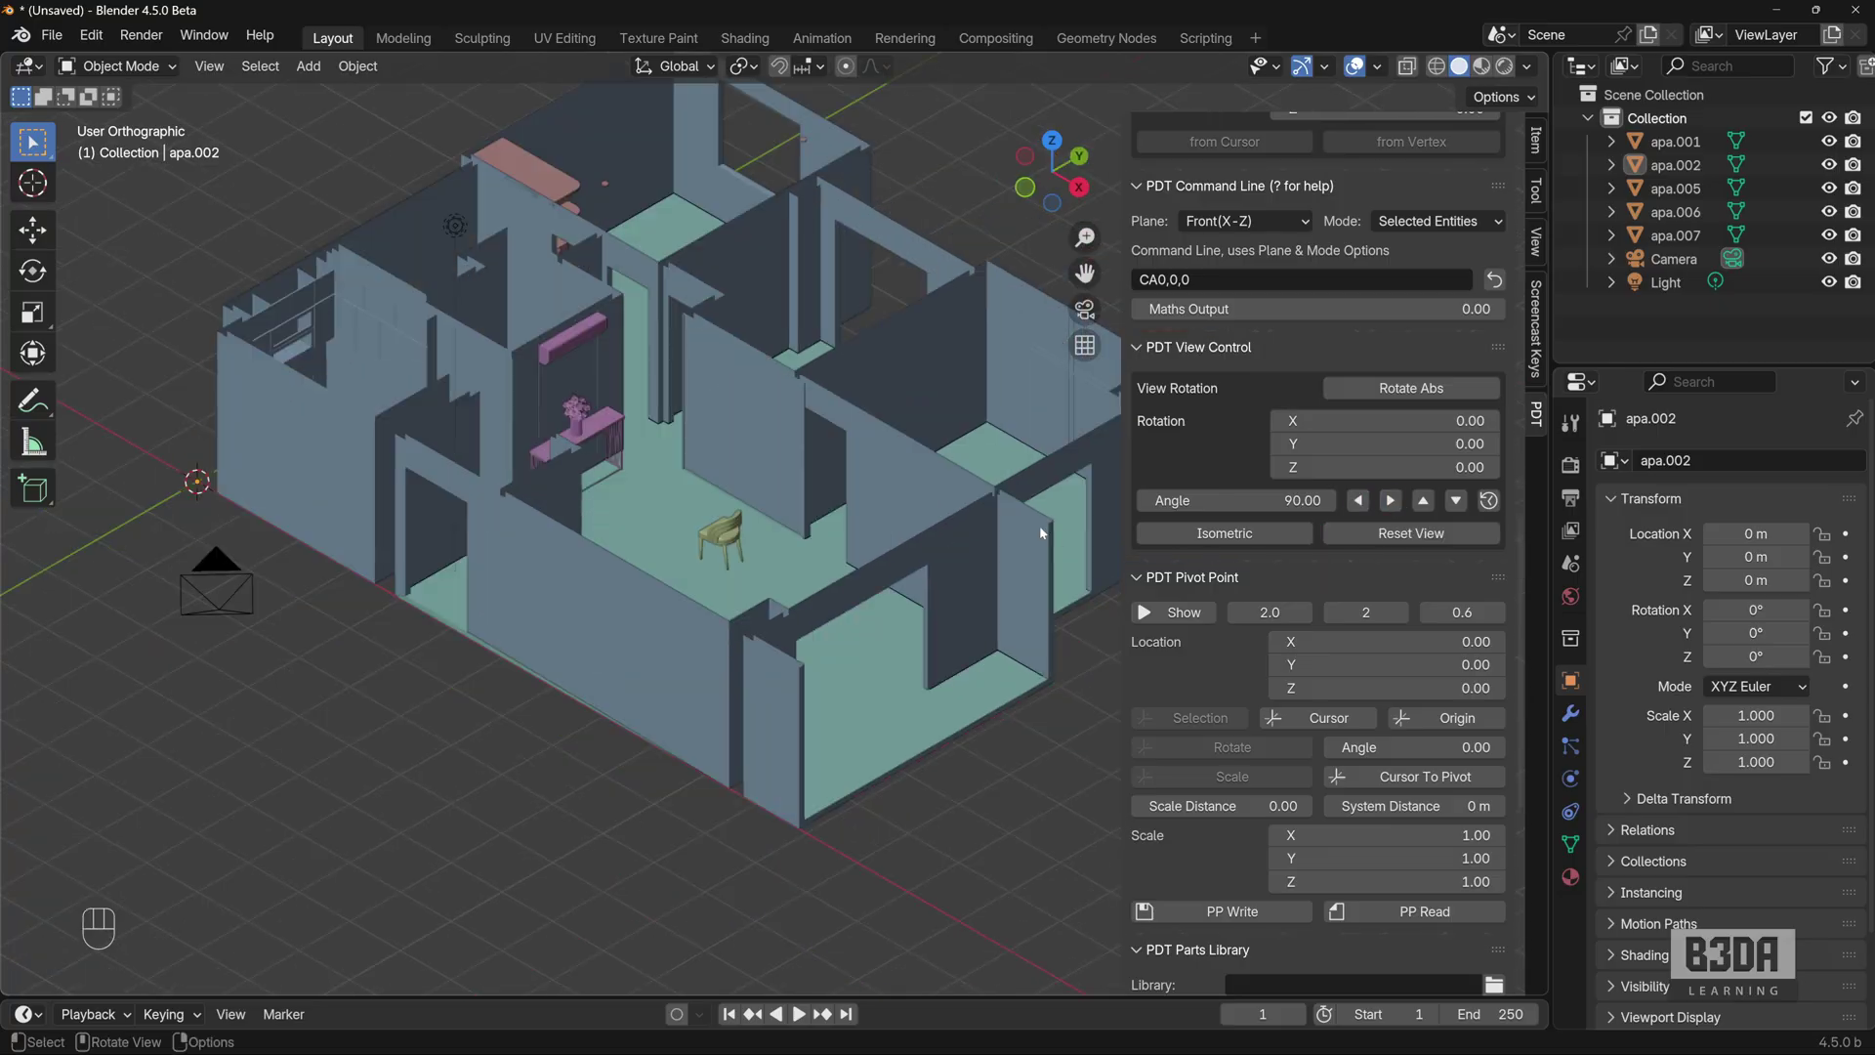
middle_click_drag(932, 477, 896, 538, "shift")
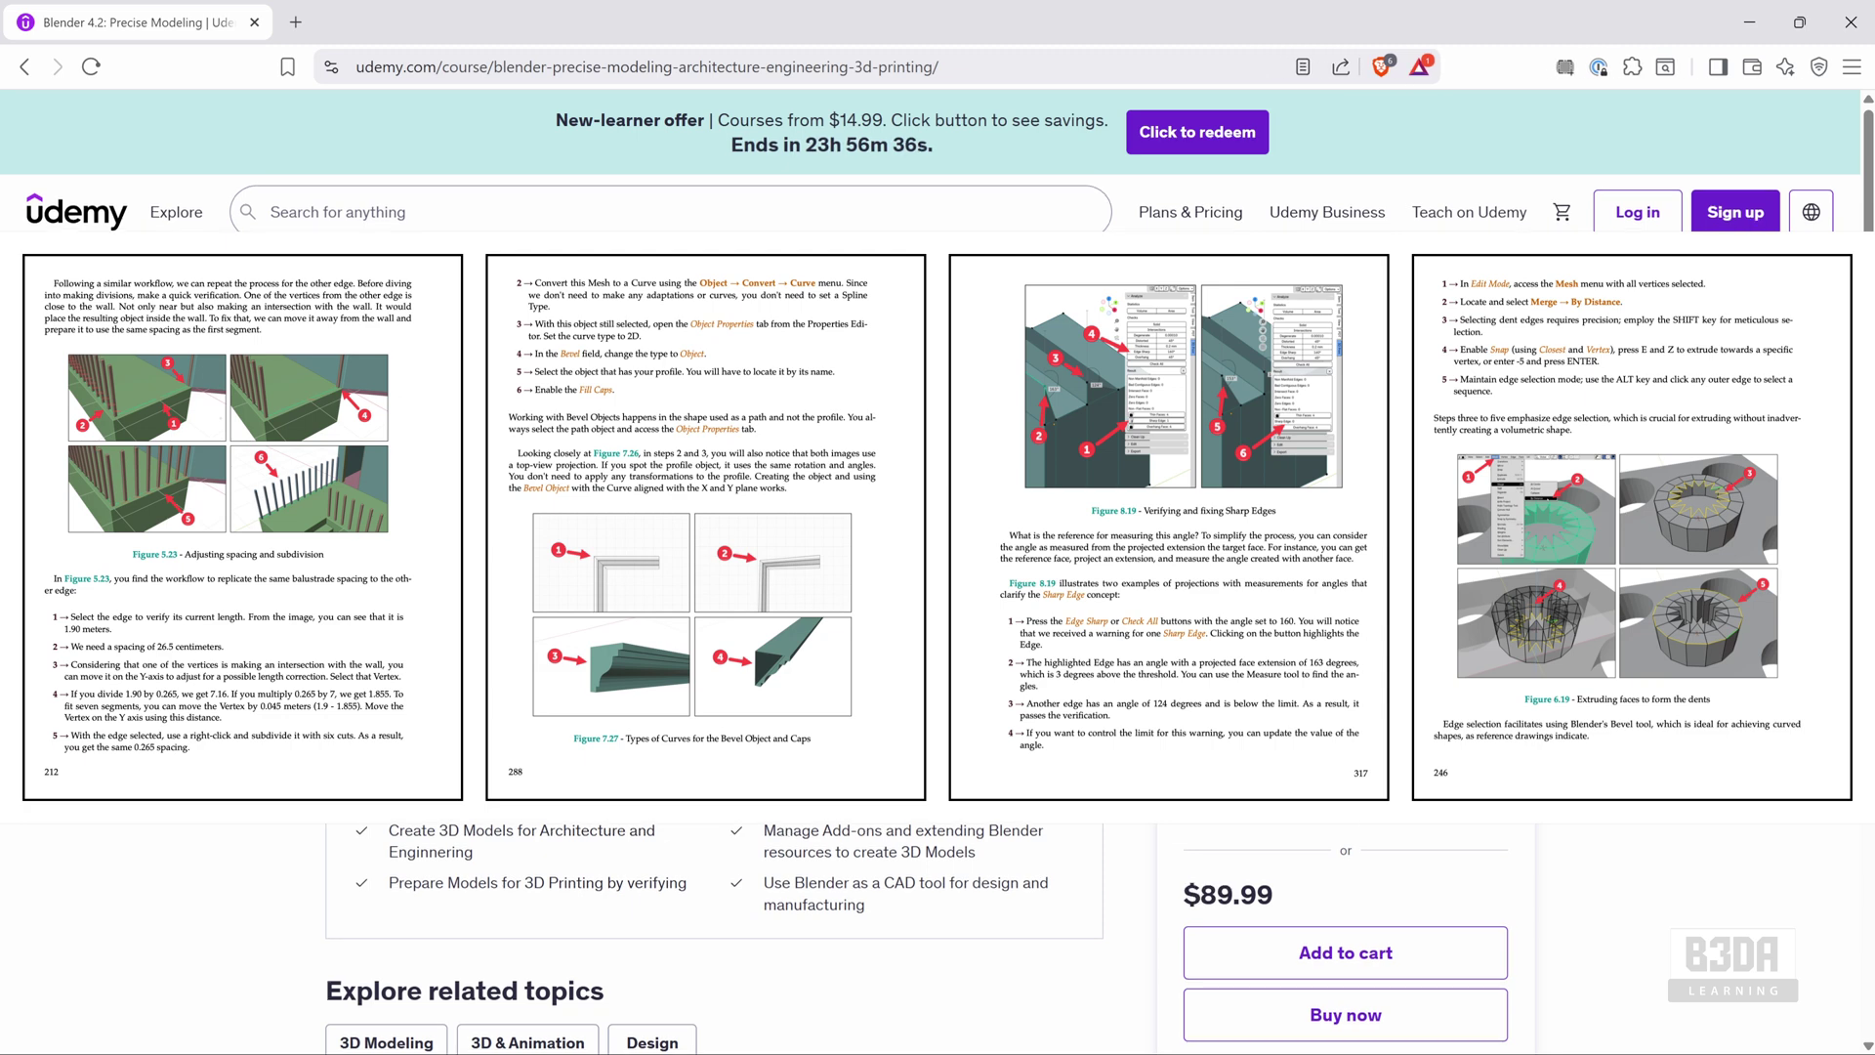
scroll(713, 938, "down", 10)
scroll(713, 938, "down", 2)
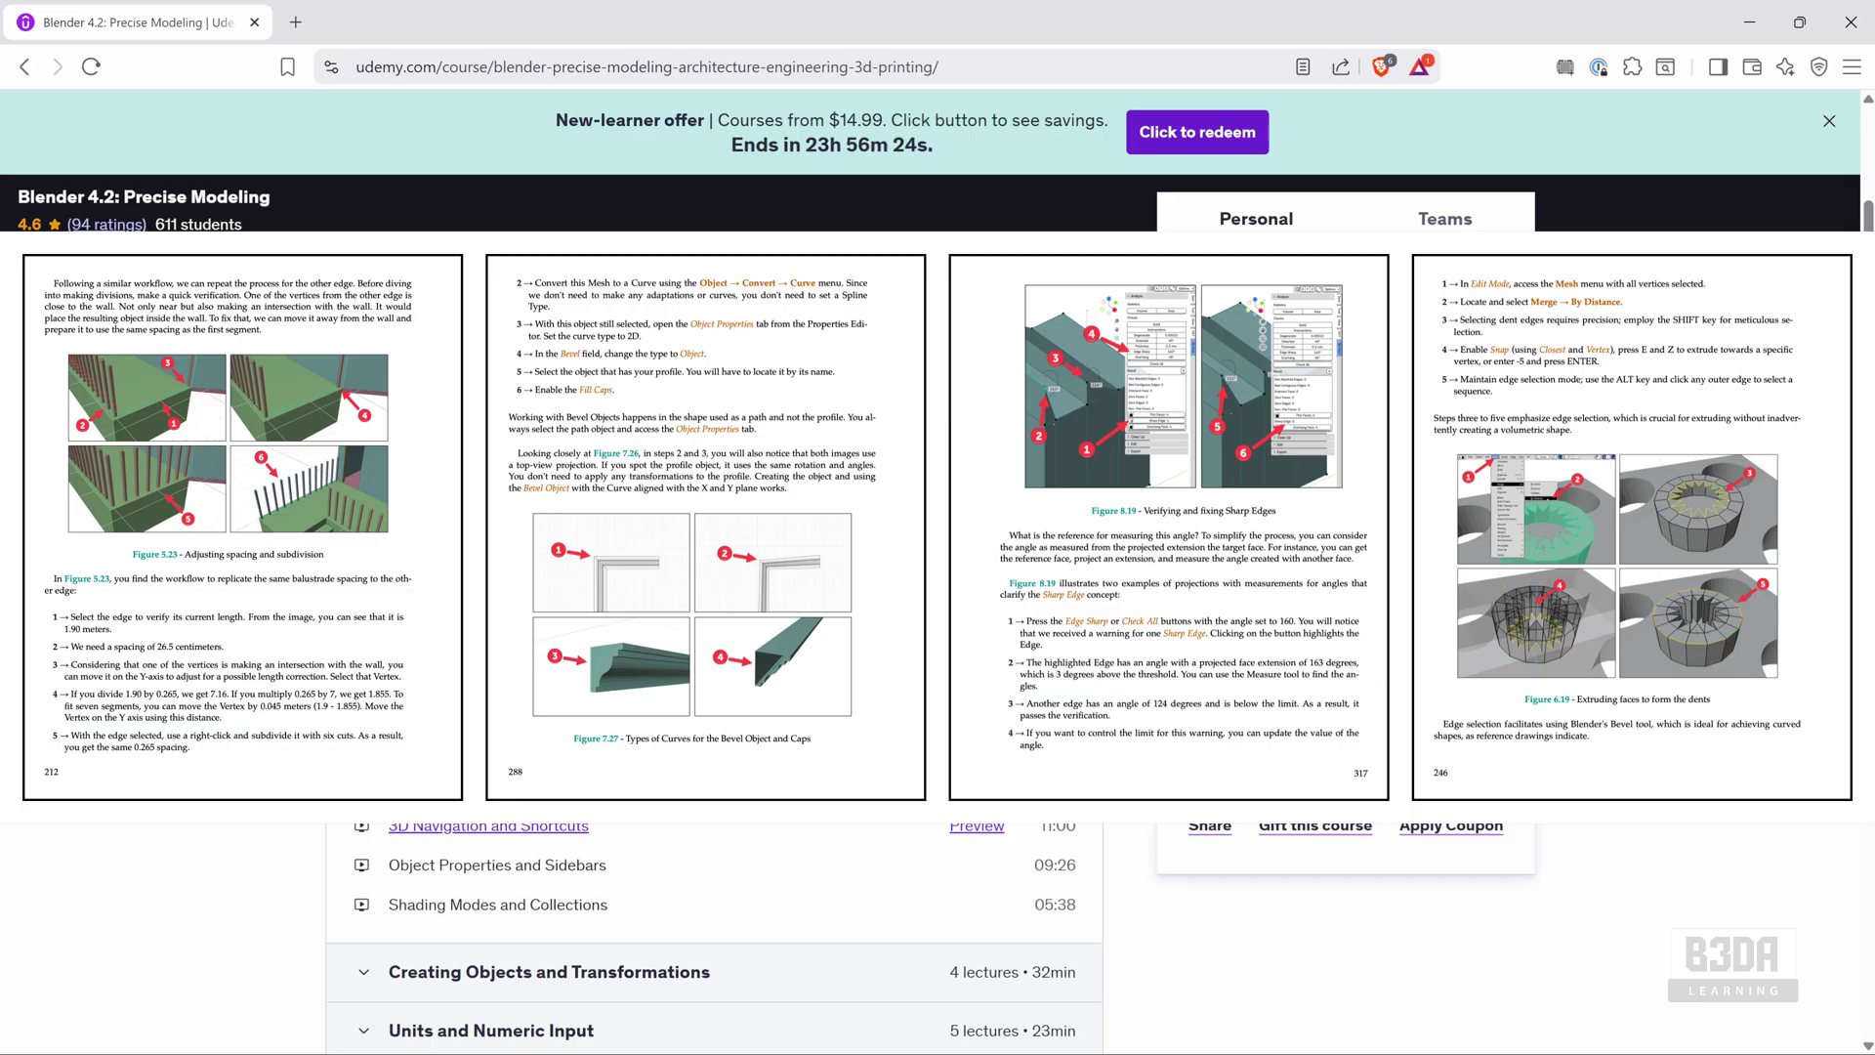
scroll(713, 927, "up", 10)
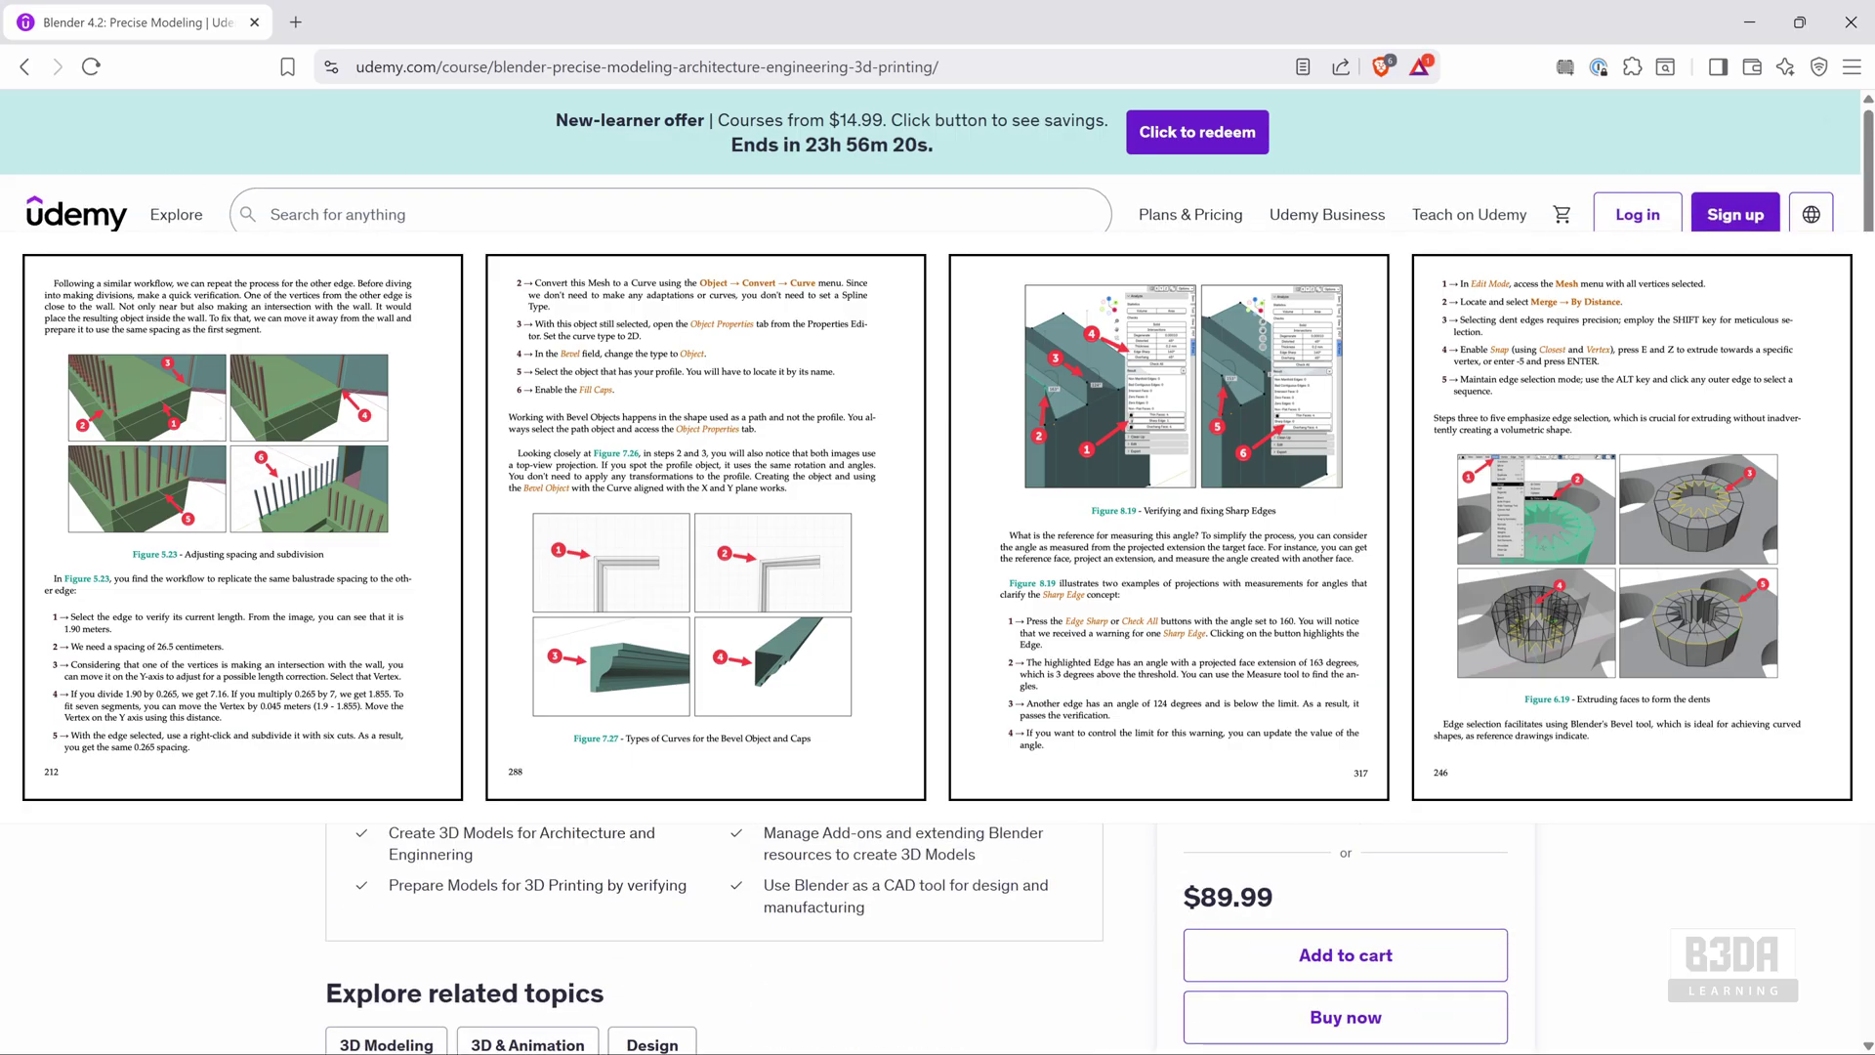